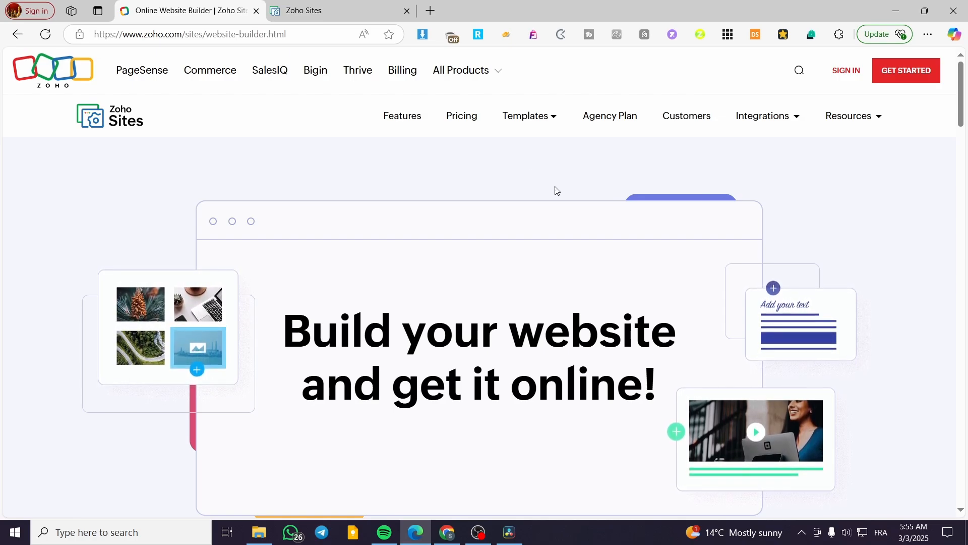
click(498, 72)
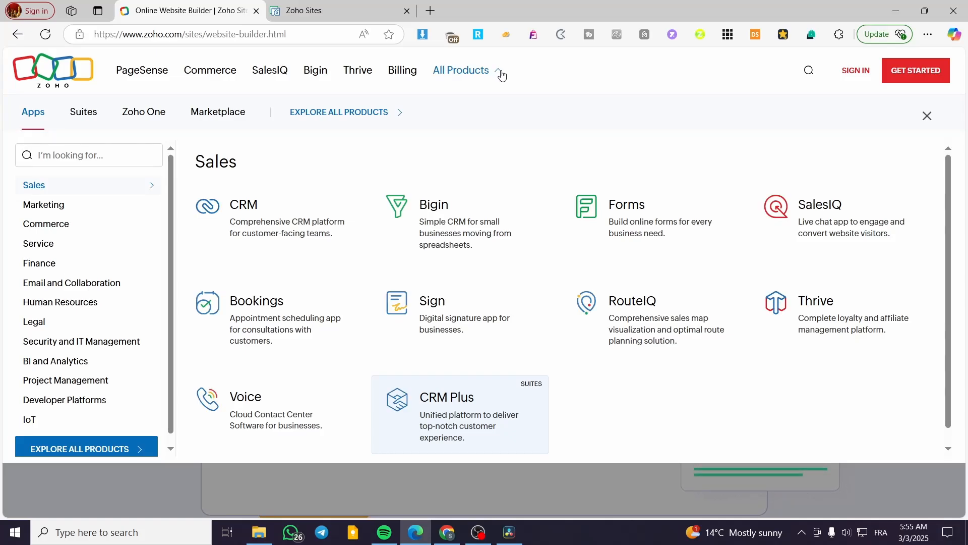
click(501, 74)
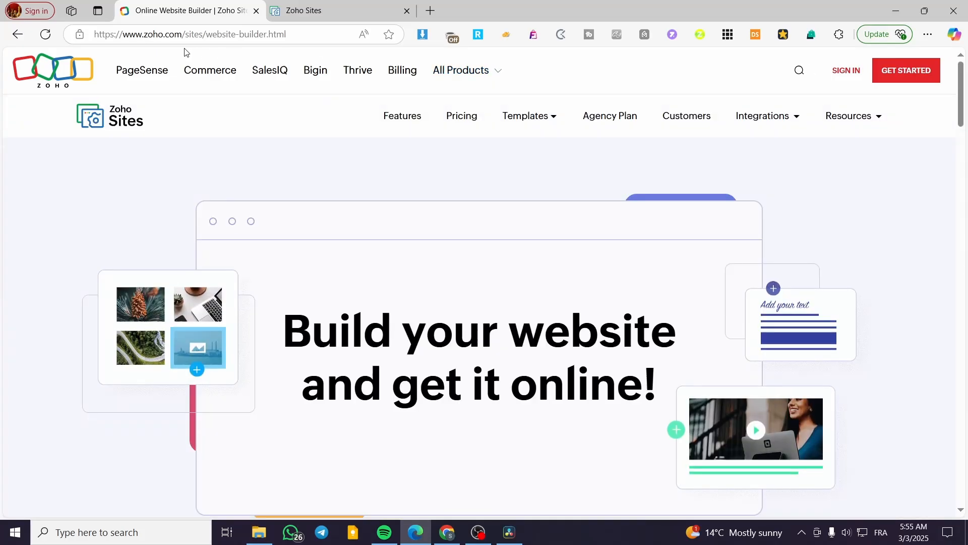
click(492, 74)
click(494, 74)
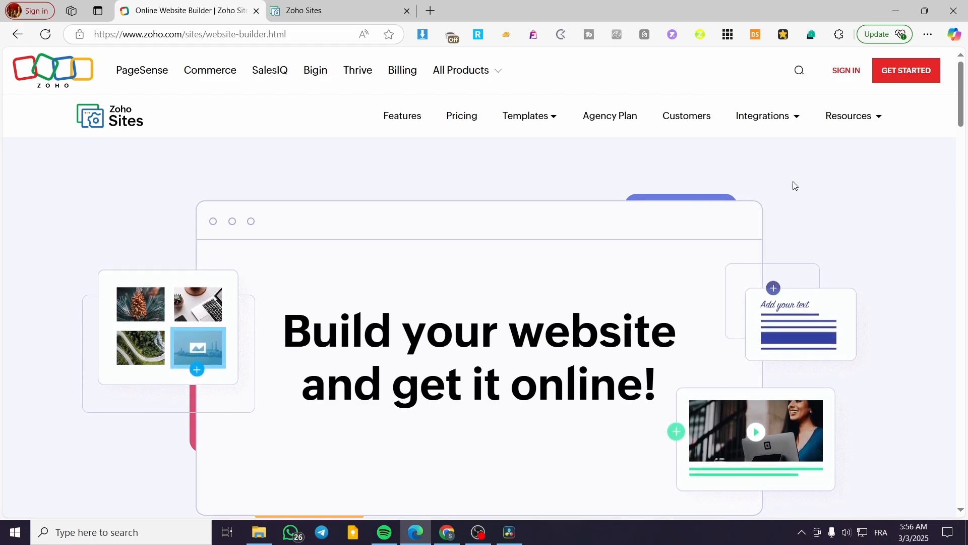
Switch to the Zoho Sites setup page, name the website Jack and choose the Beauty & Spa category.
click(378, 11)
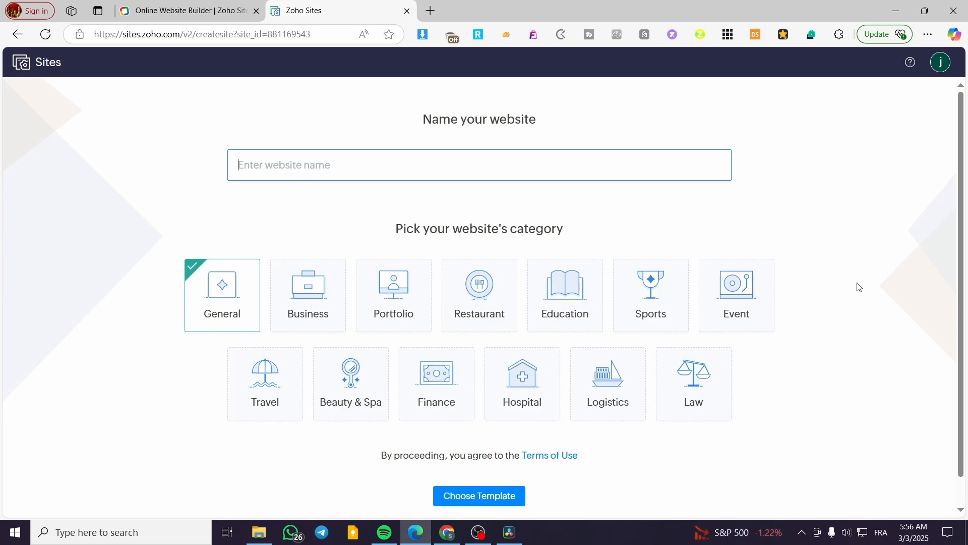
text(JAc)
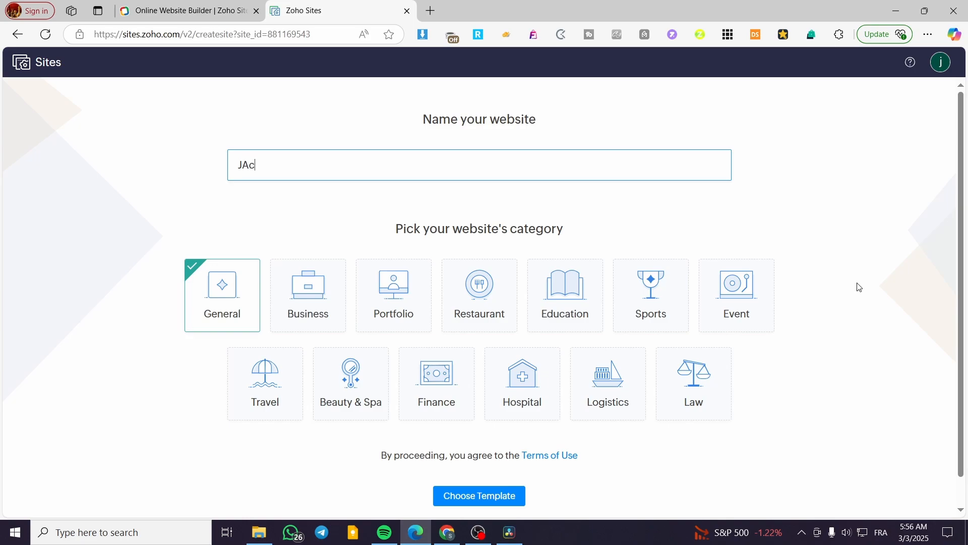
key(BackSpace)
key(BackSpace)
click(341, 385)
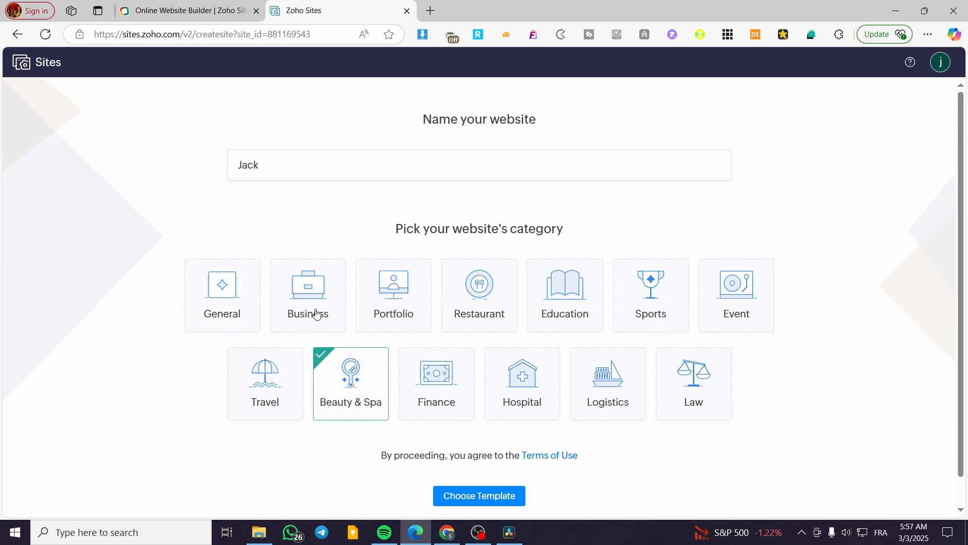
Extend the website name to Jack cosmetics and proceed to choosing a template.
click(361, 166)
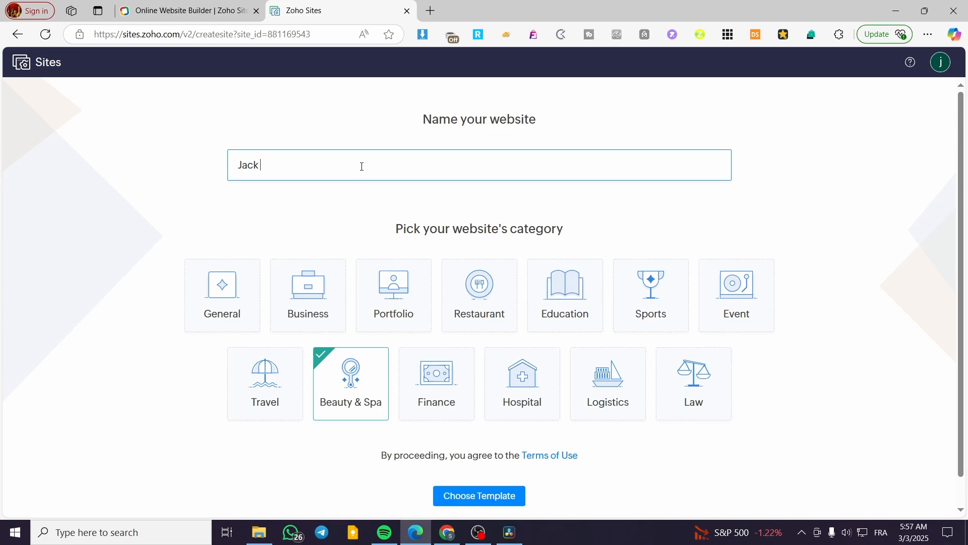
text(cosmetics)
click(477, 497)
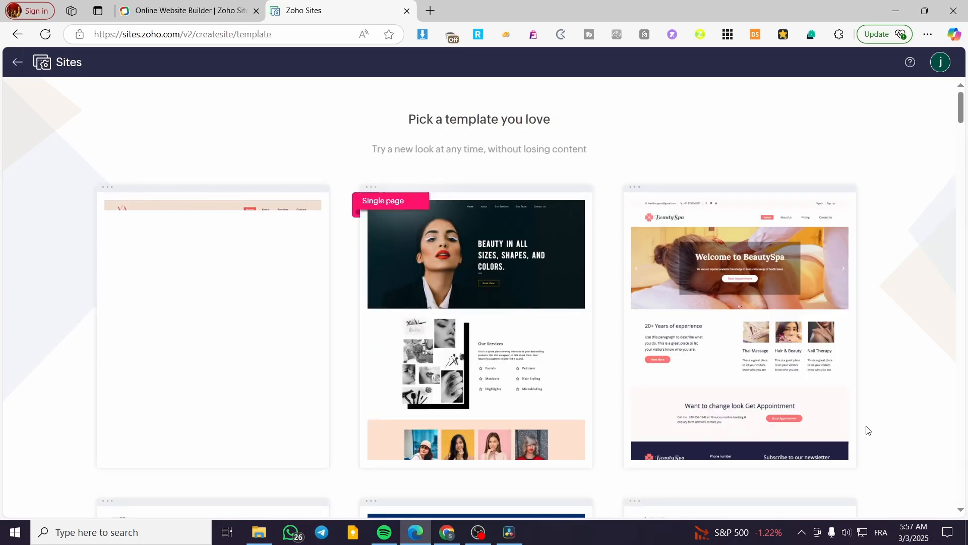
Open the live demo of the single-page salon template in a separate browser tab and switch to it.
scroll(790, 401, down, 2)
scroll(868, 411, up, 2)
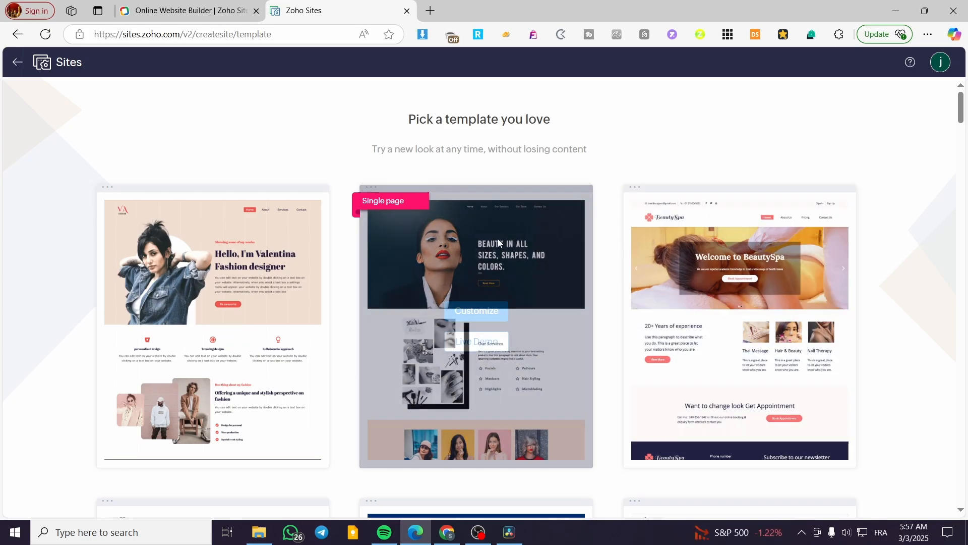
scroll(351, 218, down, 4)
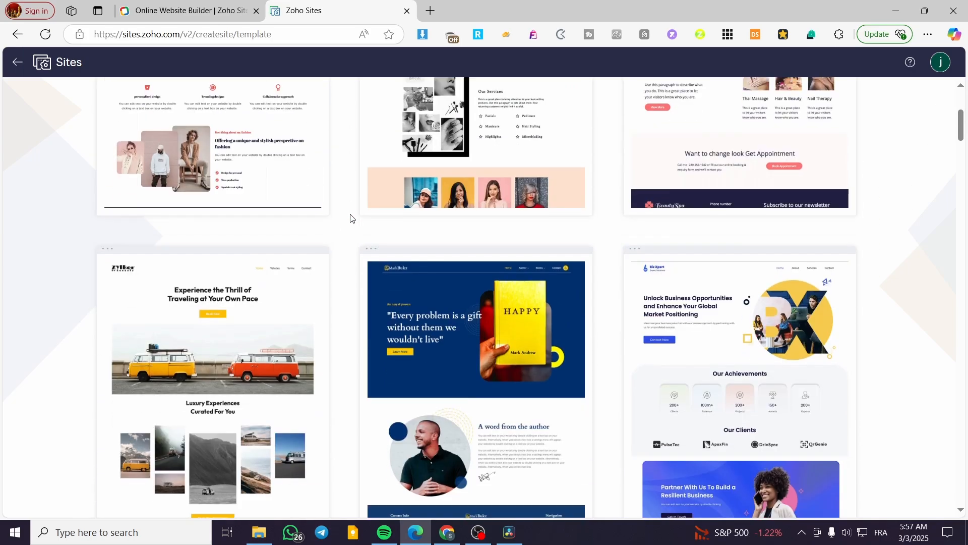
scroll(571, 259, up, 5)
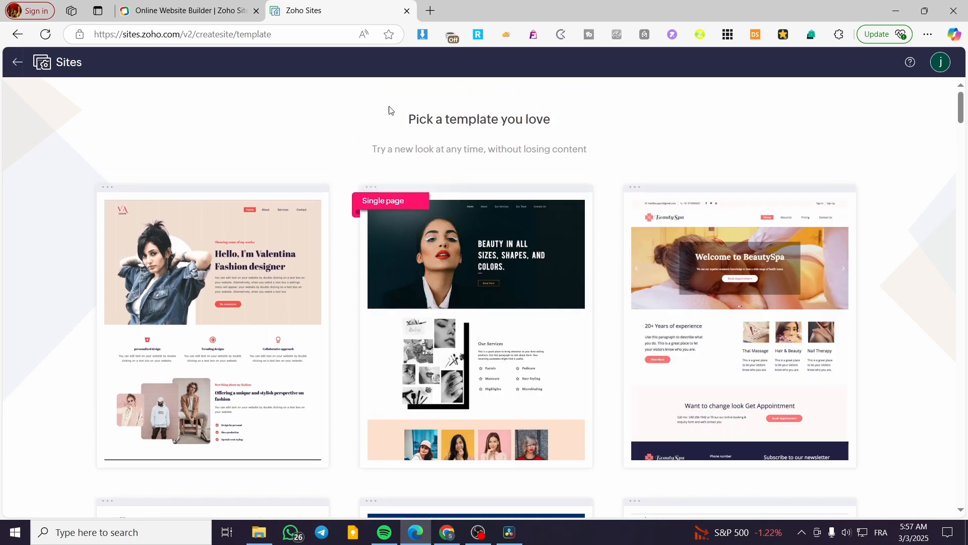
mouse_move(315, 215)
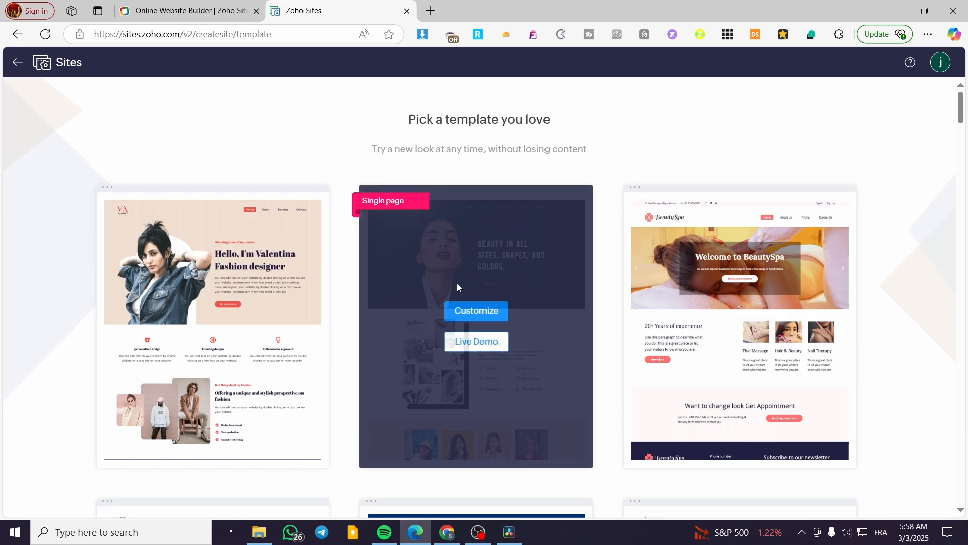
right_click(472, 341)
click(545, 125)
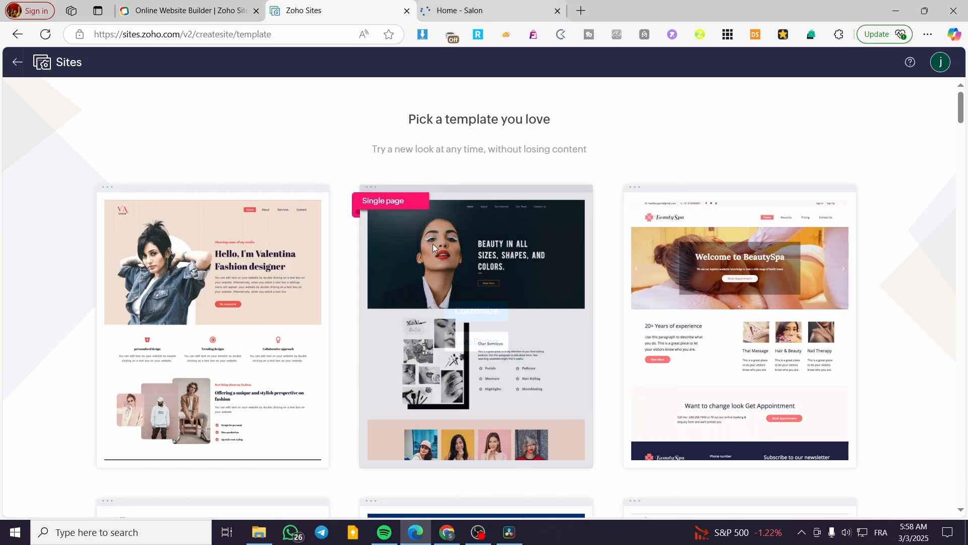
click(515, 9)
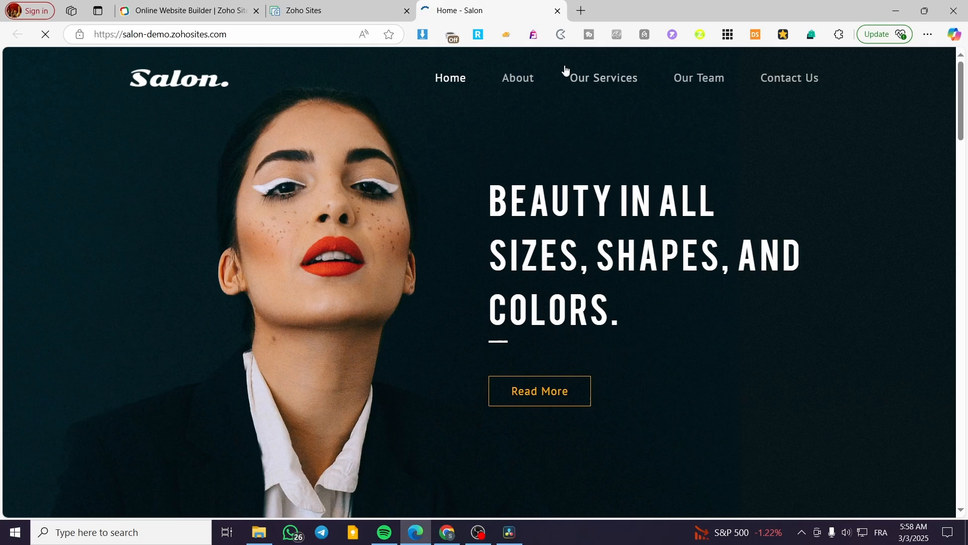
Preview the About, Our Services, Our Team, Contact Us and Home sections of the Salon demo, and close the demo.
click(527, 75)
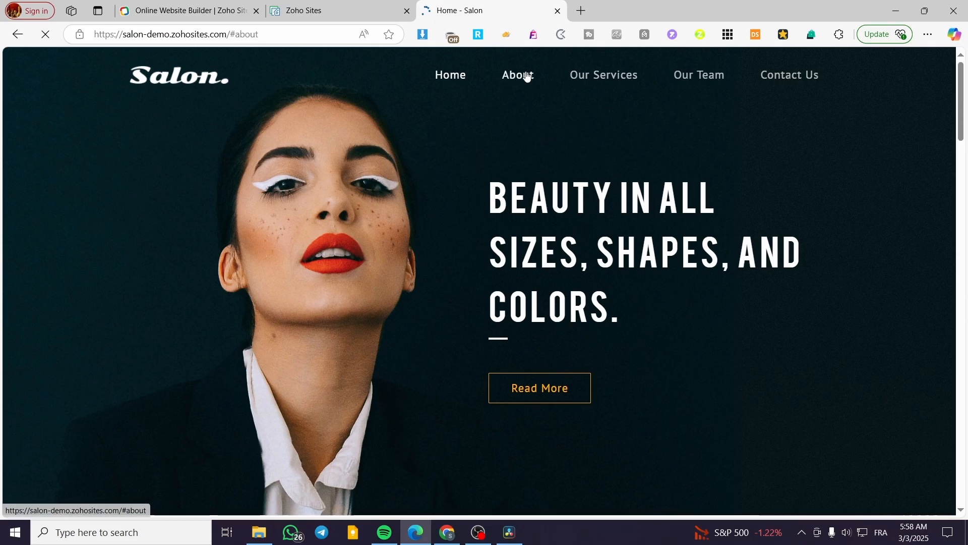
right_click(526, 73)
click(484, 149)
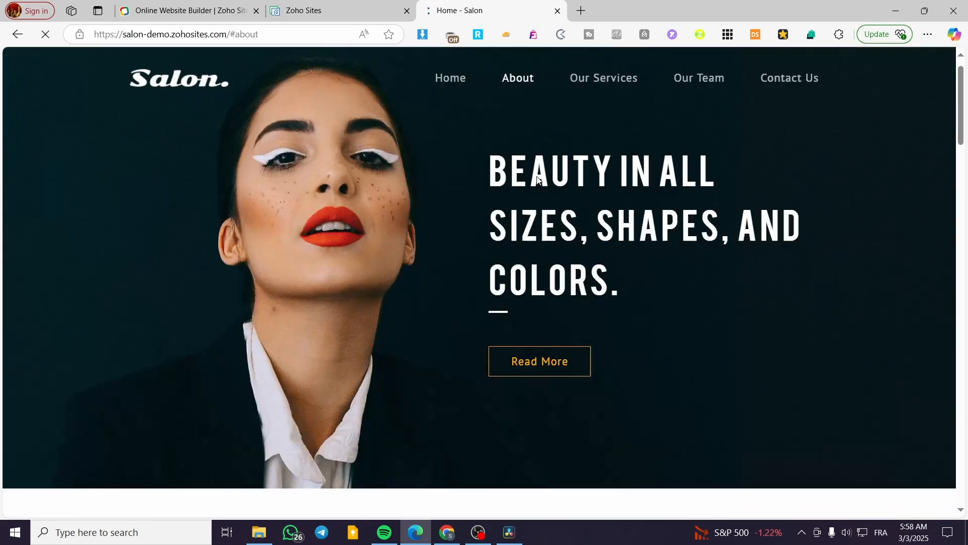
click(603, 76)
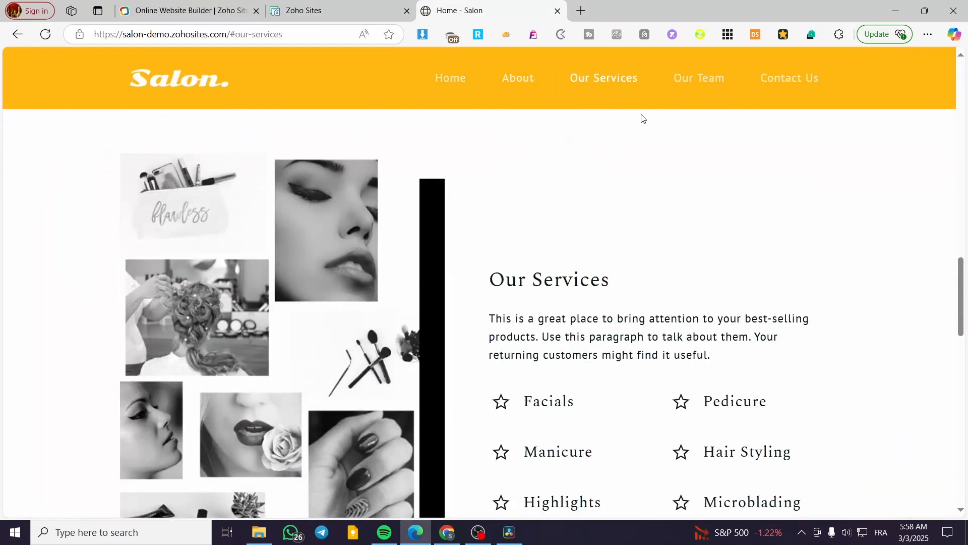
click(710, 83)
click(787, 80)
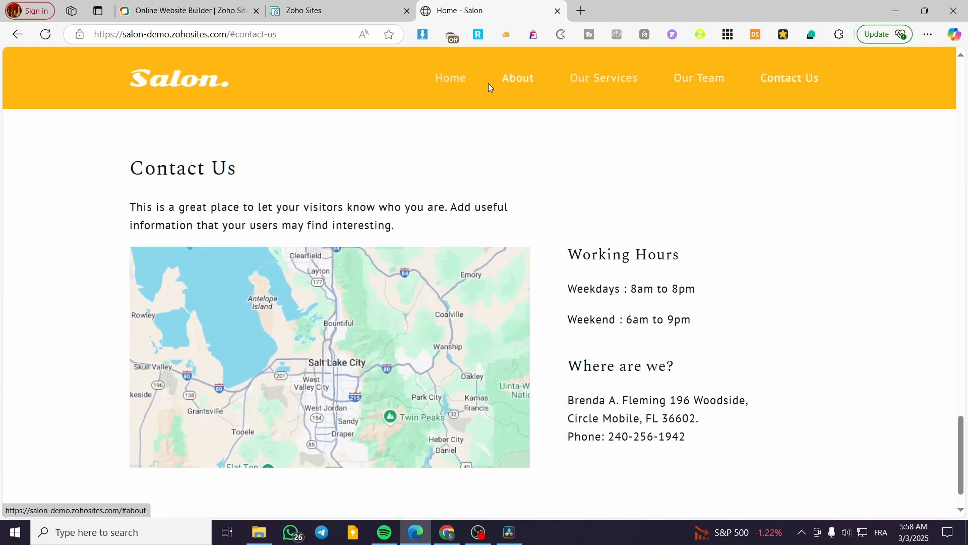
click(459, 83)
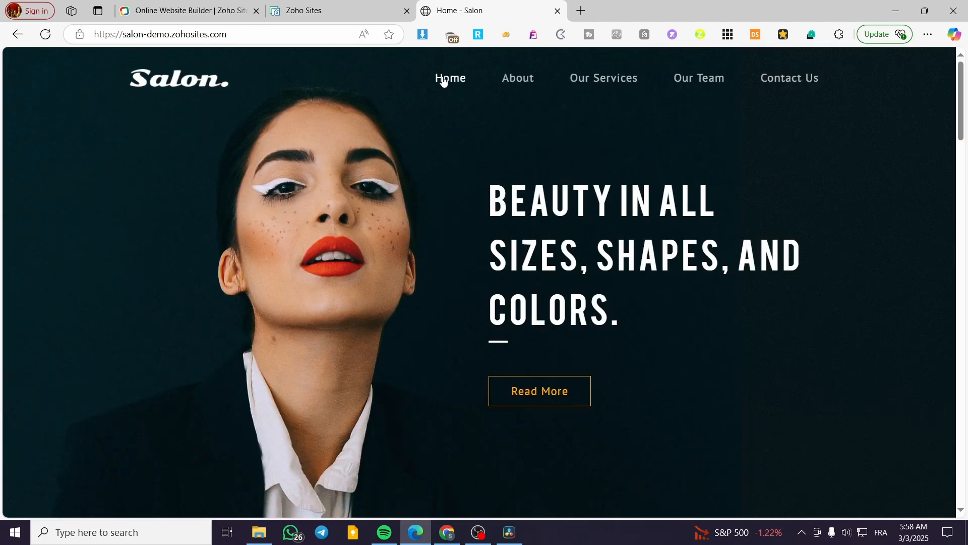
click(501, 83)
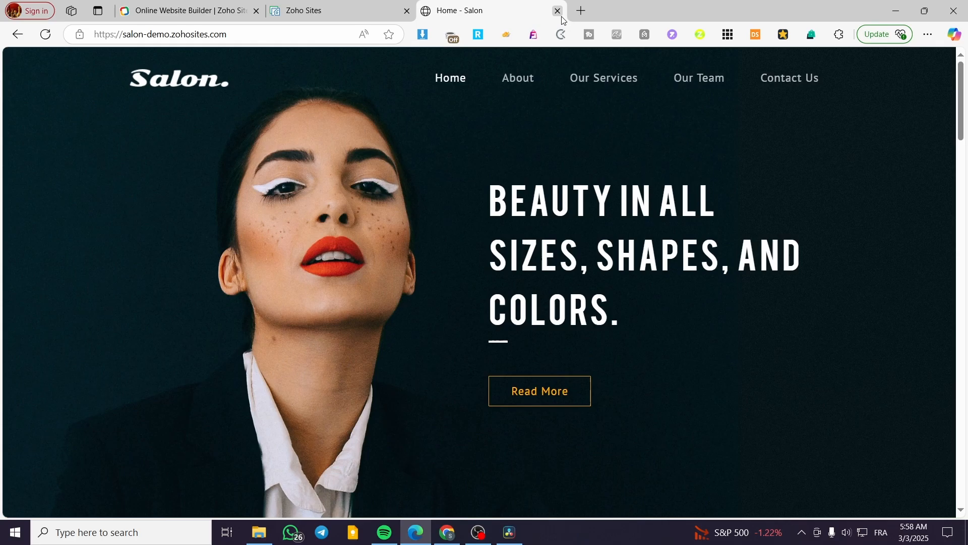
click(558, 10)
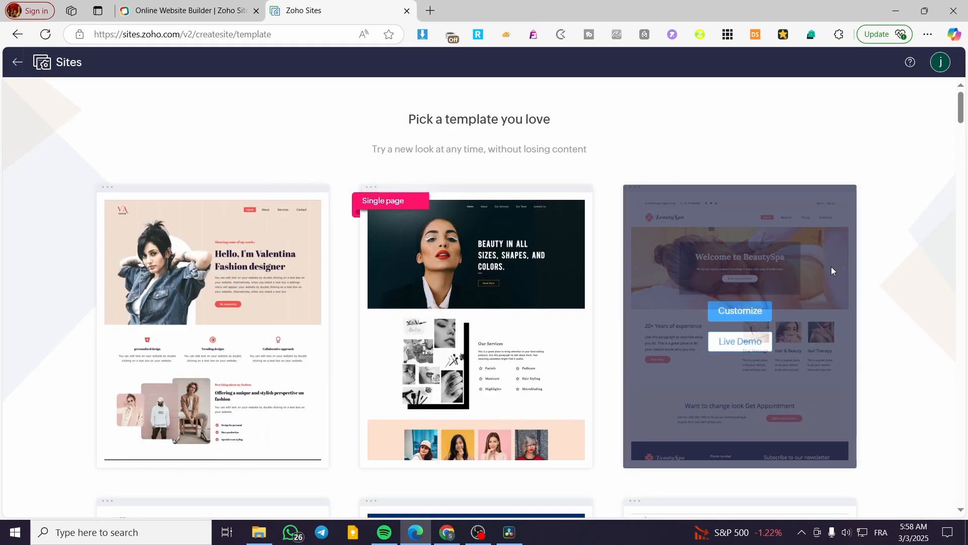
Browse the template gallery to compare the designs offered for the Beauty & Spa category.
scroll(904, 273, down, 3)
scroll(904, 274, down, 8)
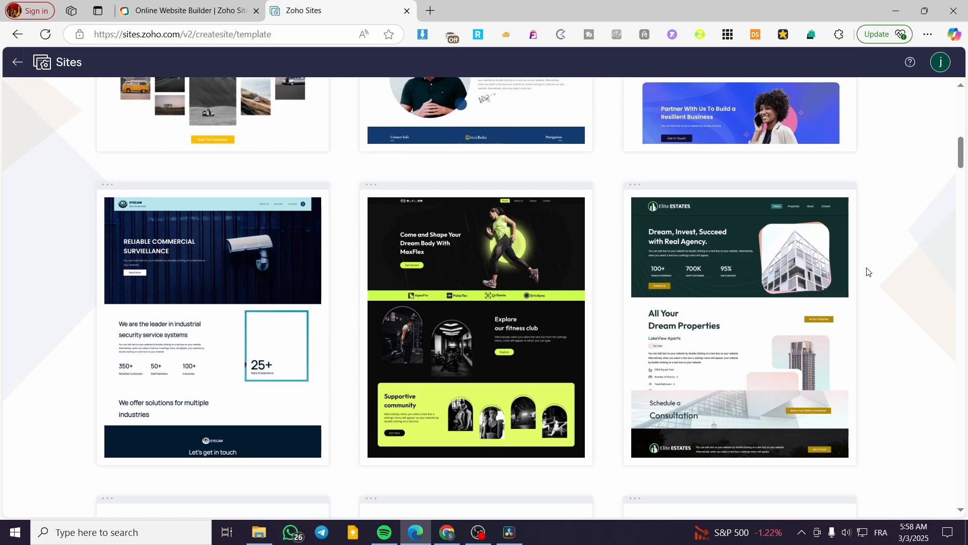
mouse_move(525, 283)
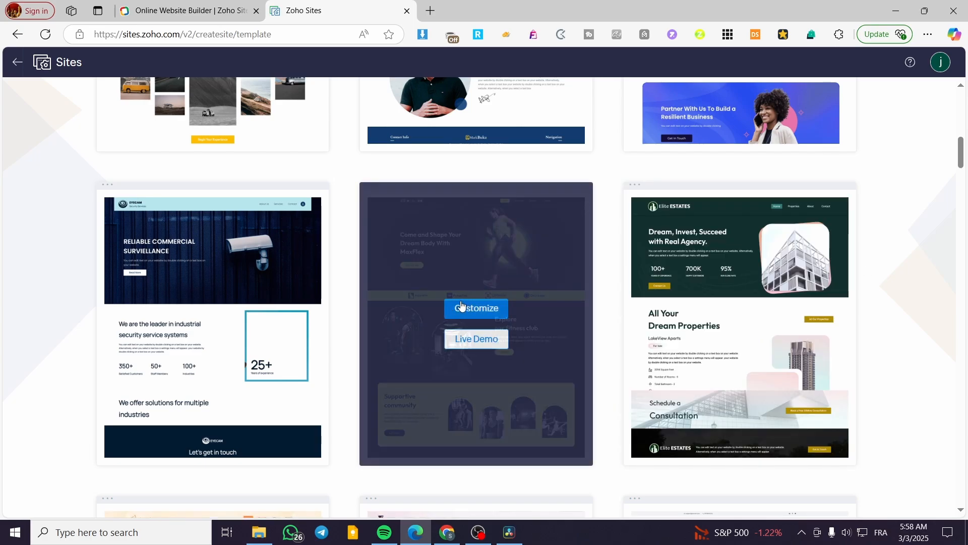
scroll(81, 337, up, 10)
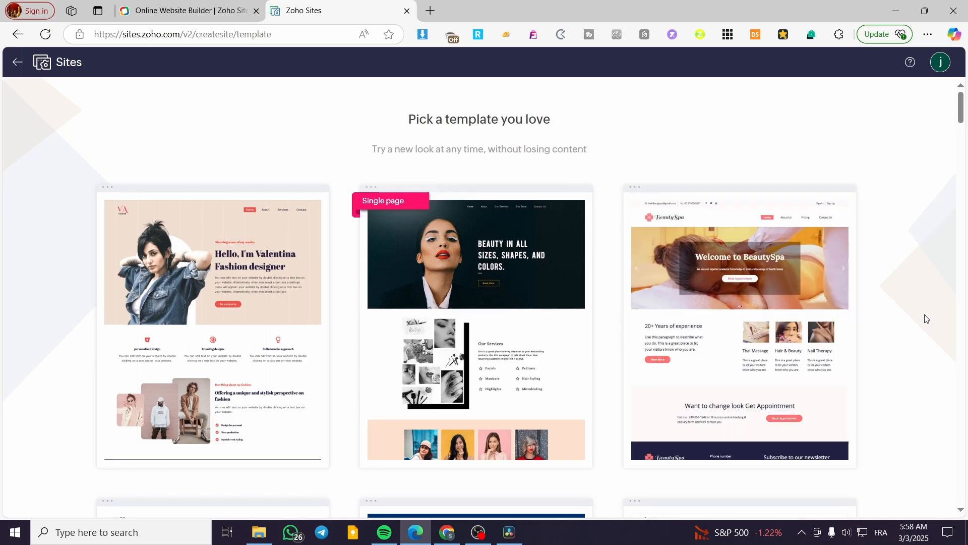
scroll(926, 318, down, 5)
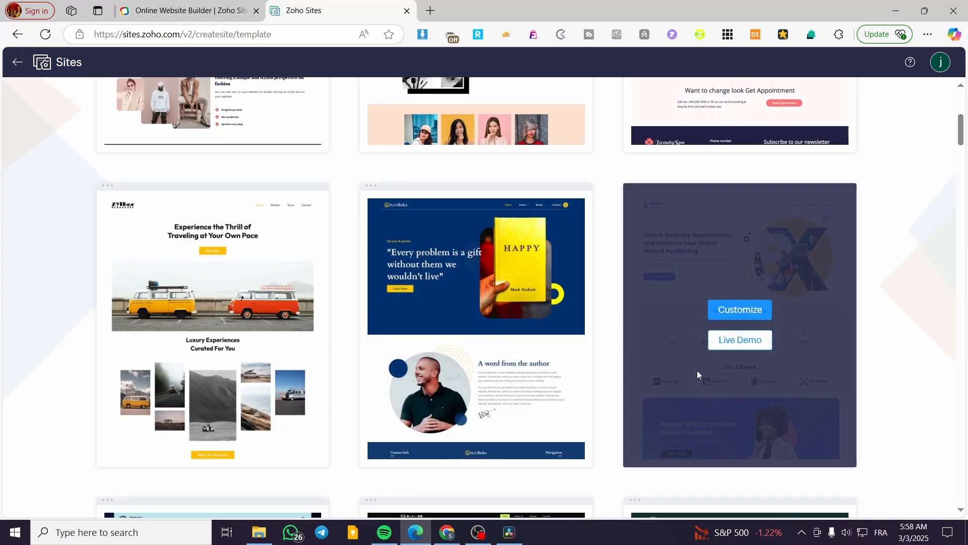
scroll(834, 344, down, 5)
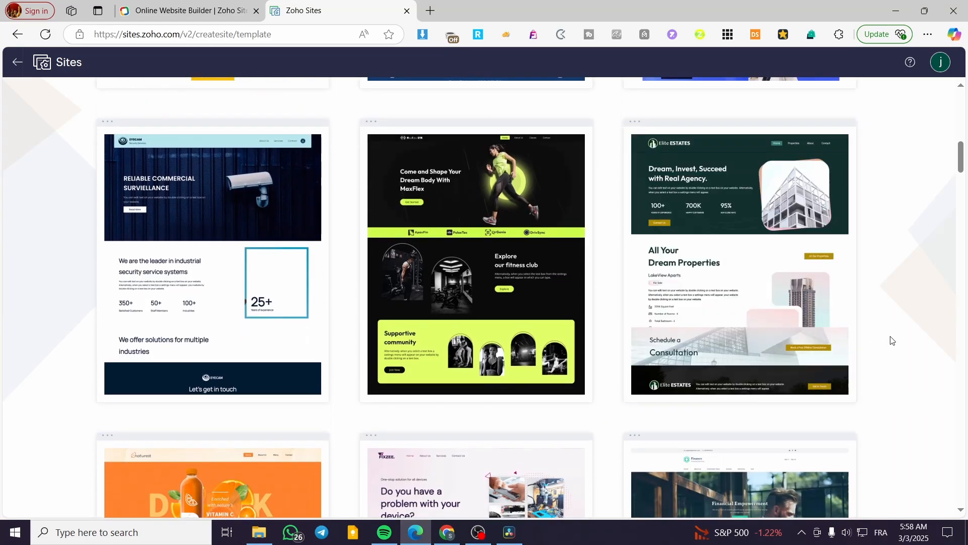
scroll(889, 341, down, 5)
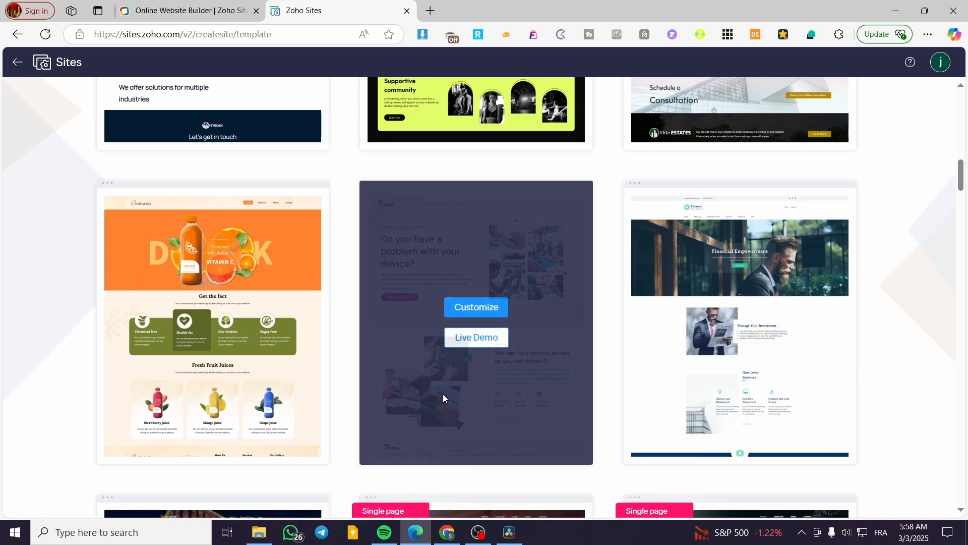
scroll(353, 396, down, 8)
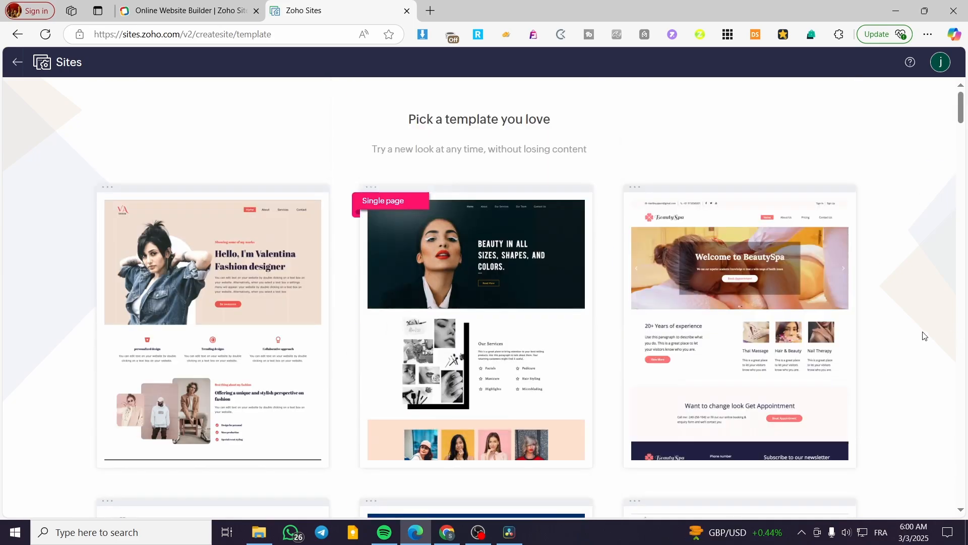
mouse_move(852, 325)
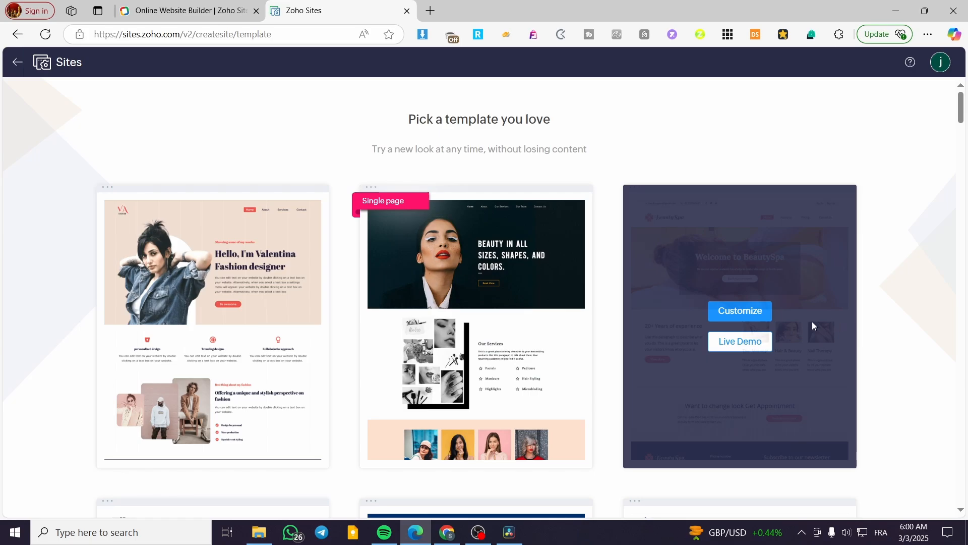
mouse_move(549, 328)
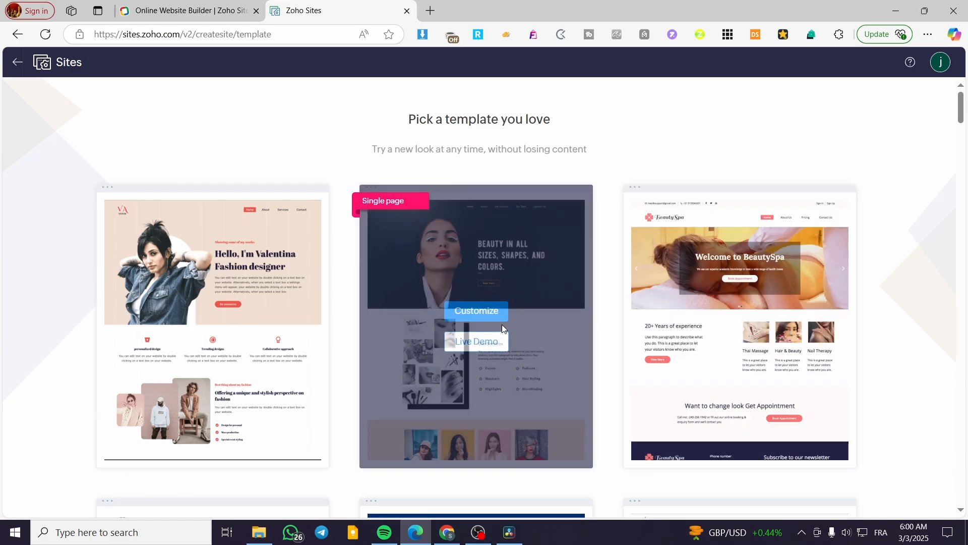
scroll(589, 305, down, 5)
scroll(585, 312, down, 8)
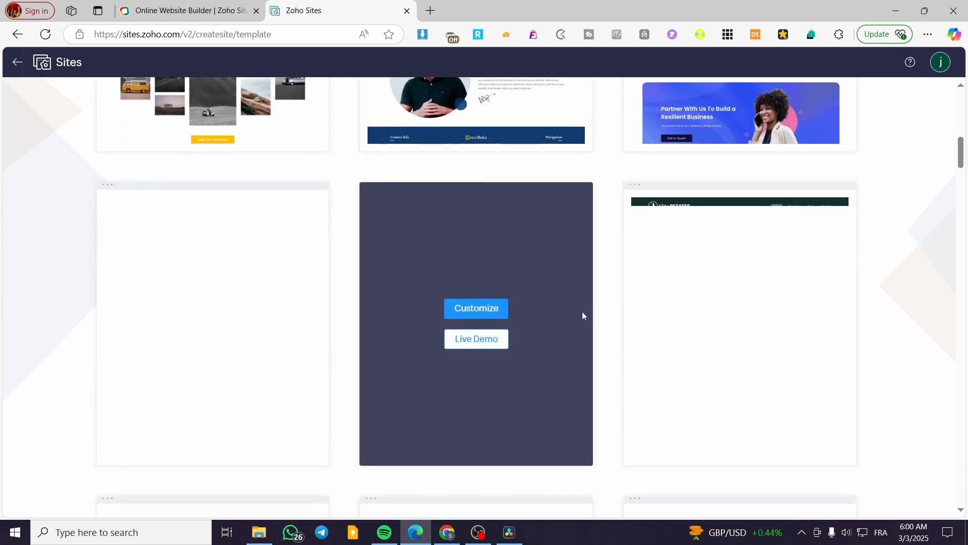
scroll(524, 322, up, 4)
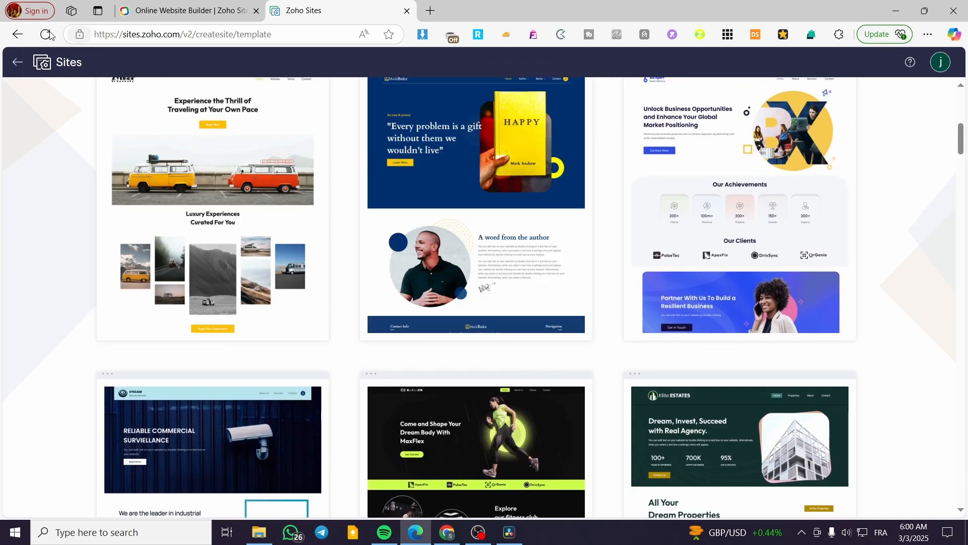
Return to the website setup, change the category to General and browse the templates for it.
click(20, 67)
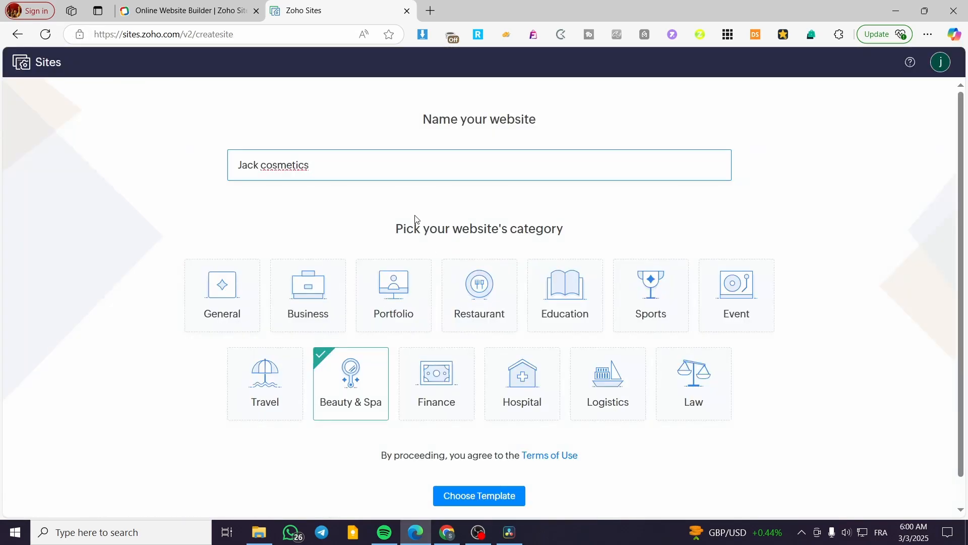
click(220, 306)
click(521, 499)
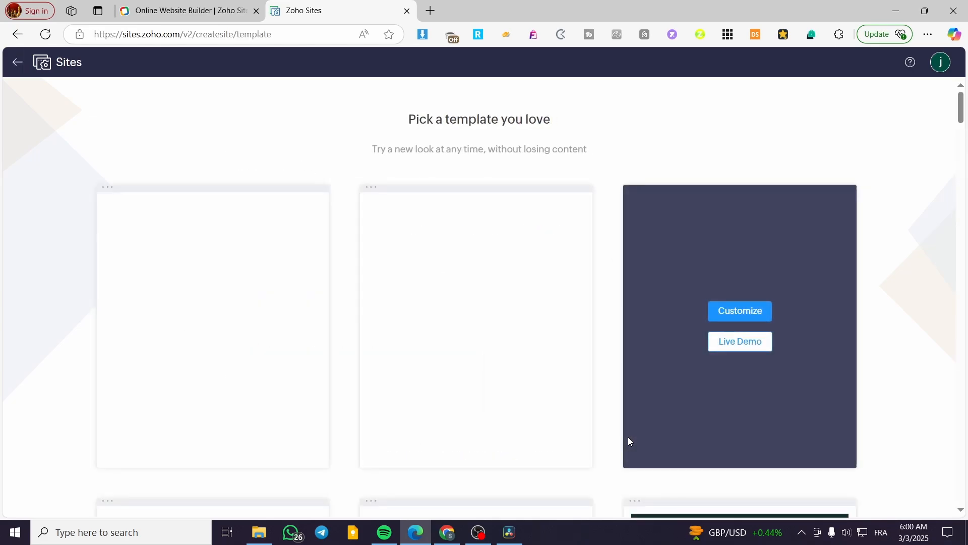
scroll(931, 314, down, 15)
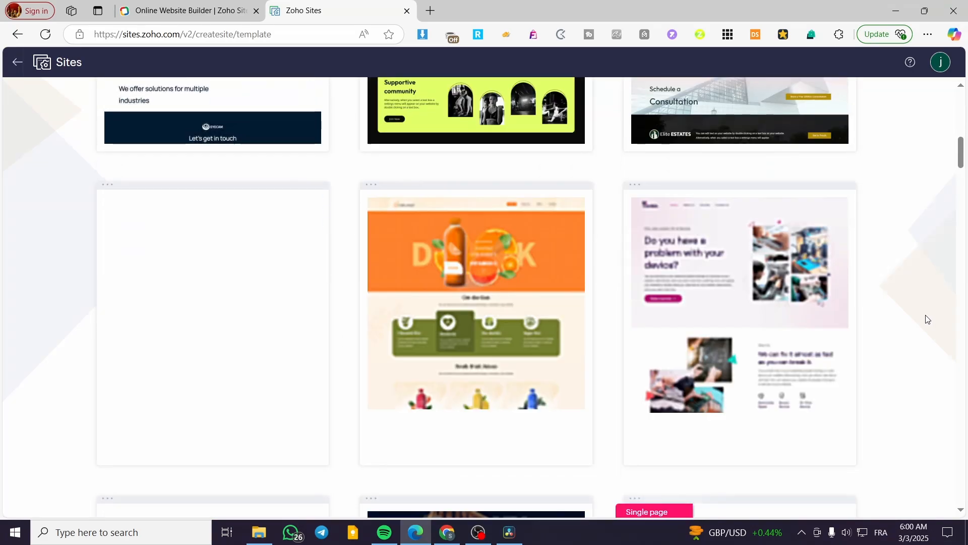
Browse the template gallery to compare the designs offered for the General category.
drag(961, 197, 259, 63)
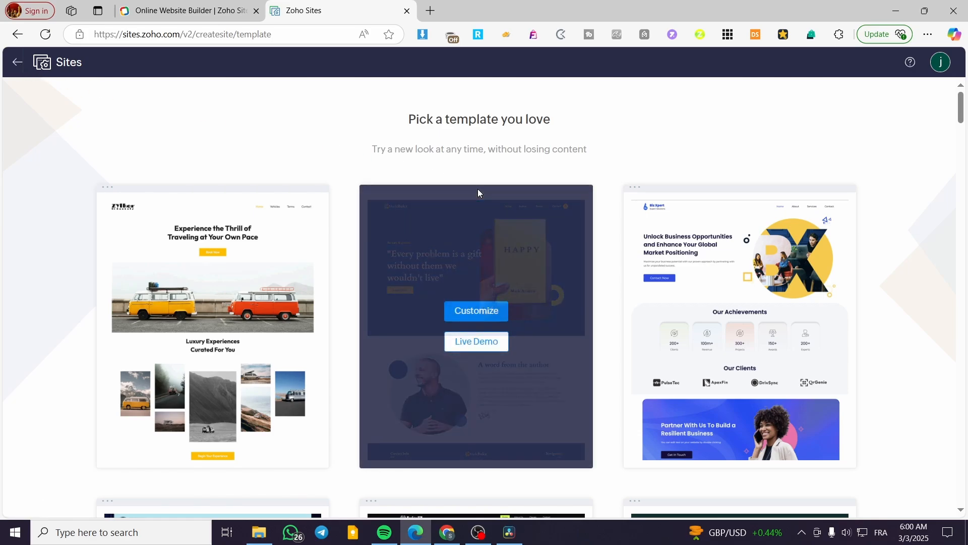
mouse_move(810, 231)
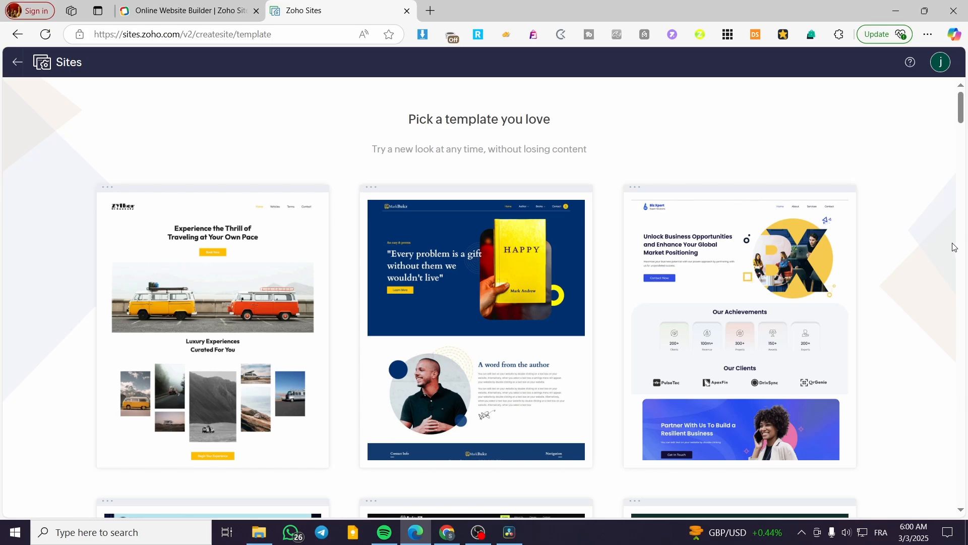
scroll(952, 247, down, 7)
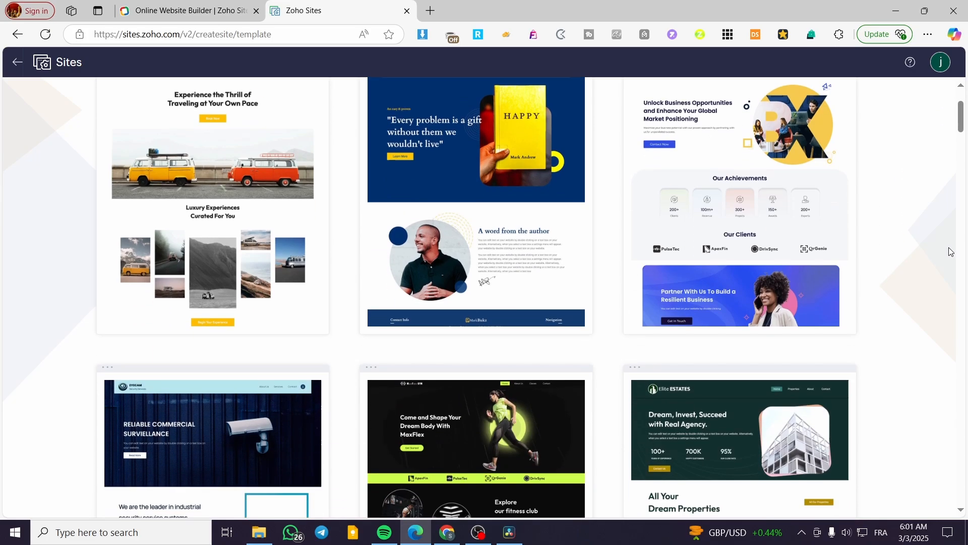
scroll(933, 247, down, 7)
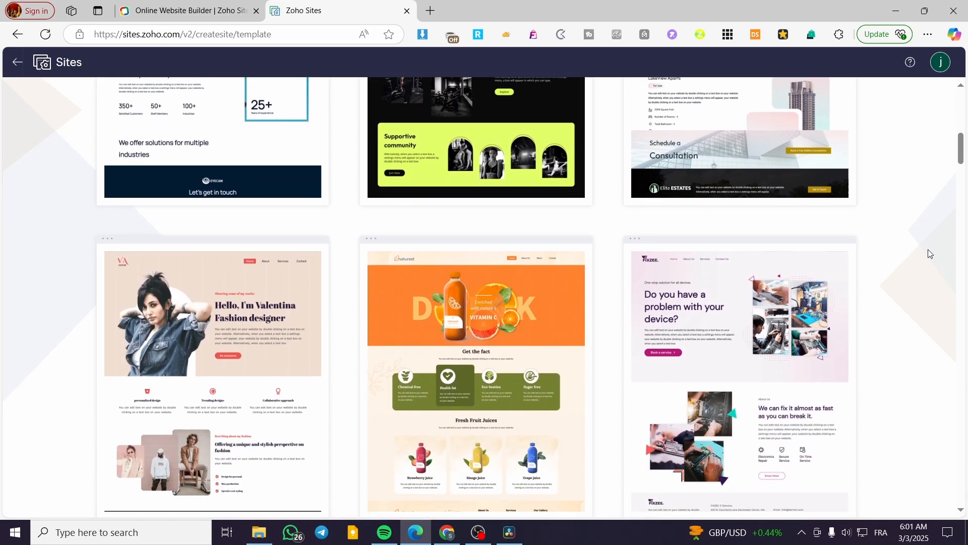
scroll(100, 137, up, 11)
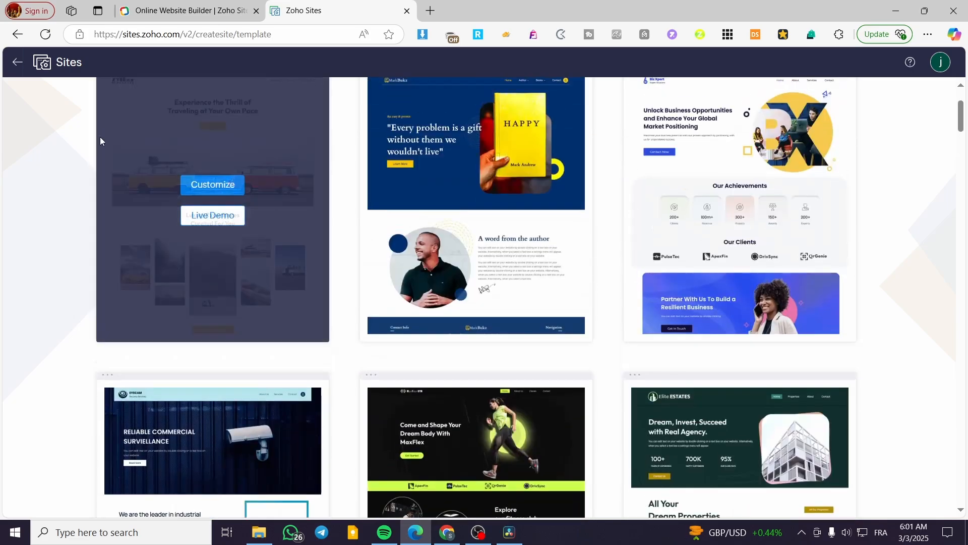
scroll(460, 338, down, 8)
scroll(489, 408, down, 3)
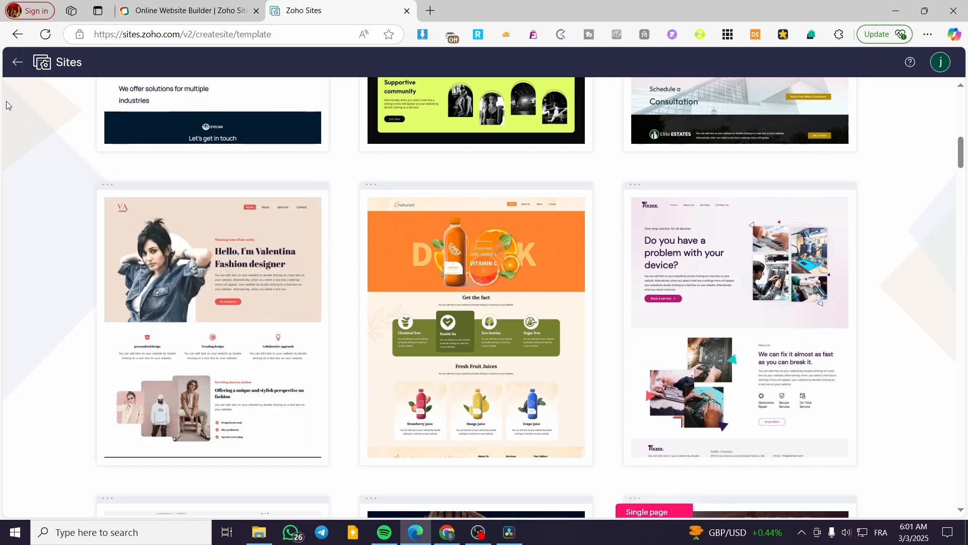
Return to the website setup, rename the site "Jack natural juices" and reopen the template choices.
click(16, 60)
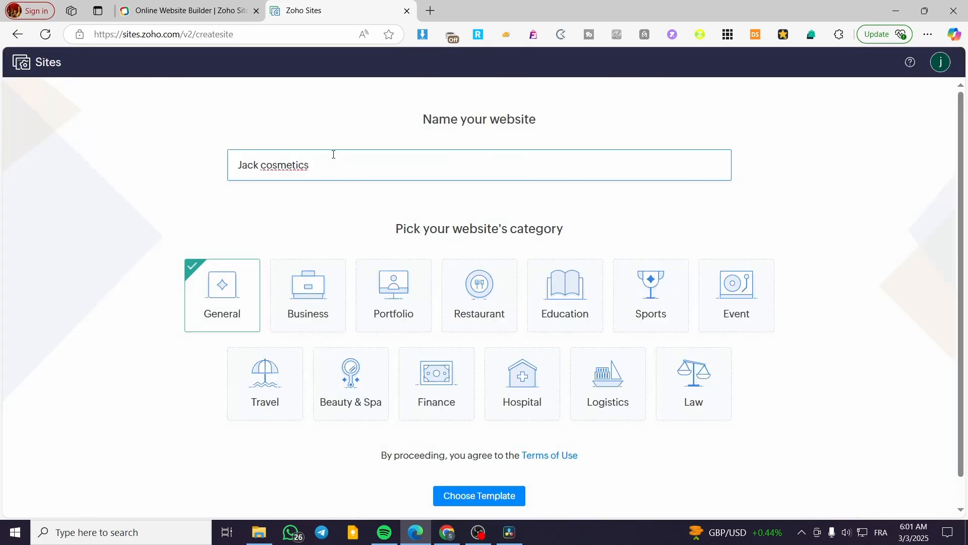
drag(333, 155, 262, 161)
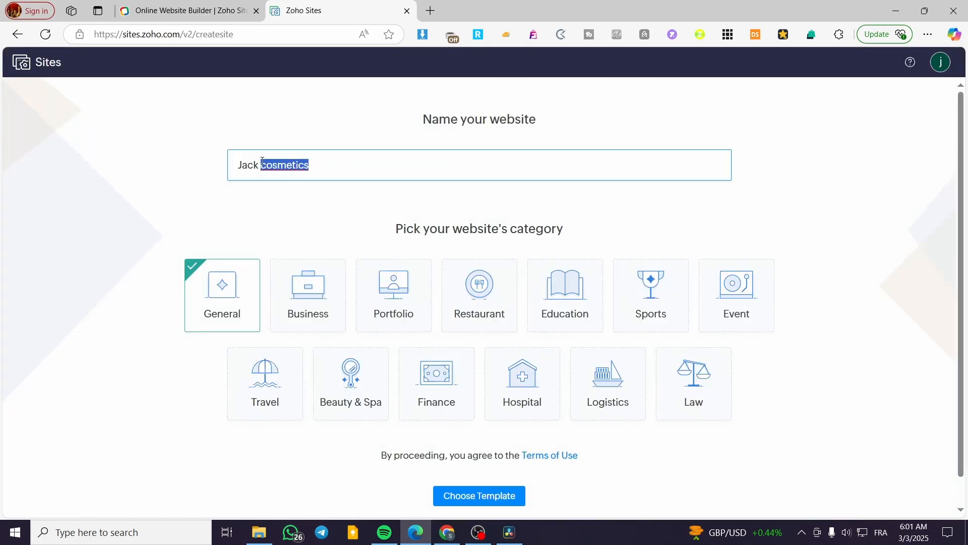
text(ha)
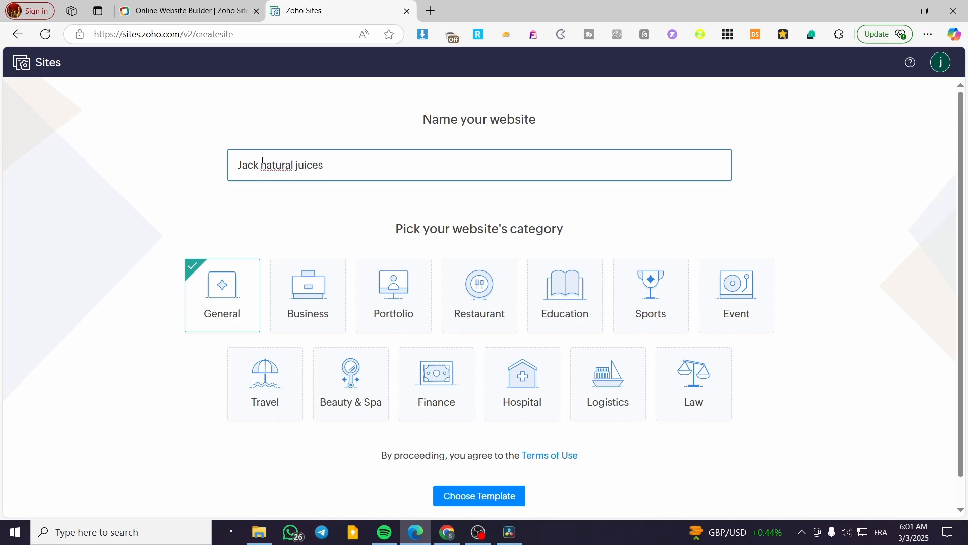
click(510, 495)
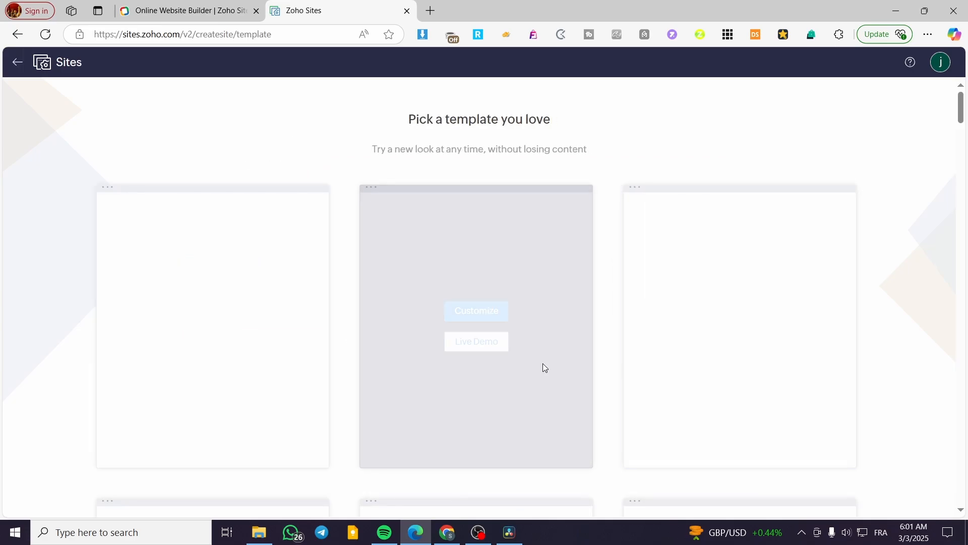
Open the live demo of the Naturest juice template, preview its Home and other pages, and close the demo.
scroll(541, 363, down, 5)
scroll(534, 362, down, 3)
click(493, 468)
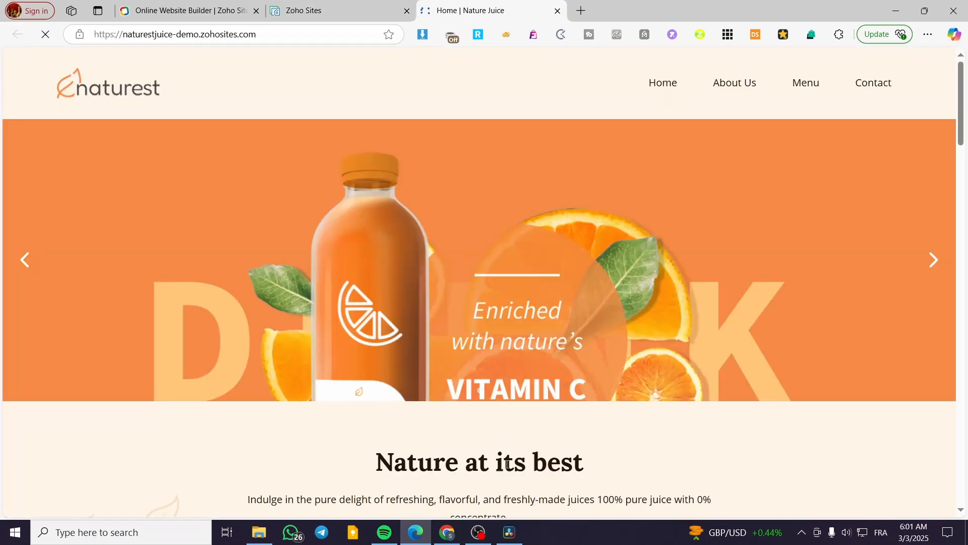
scroll(541, 434, down, 12)
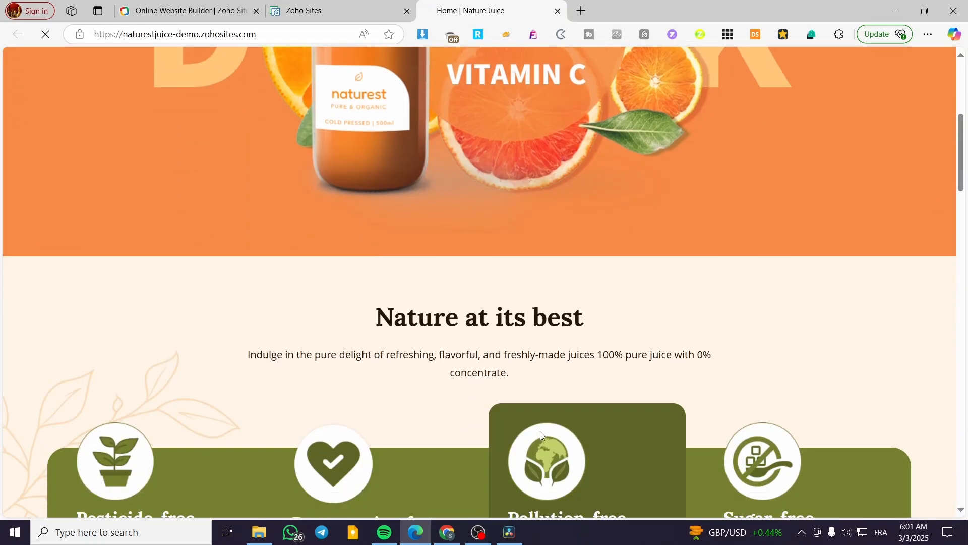
scroll(584, 431, down, 6)
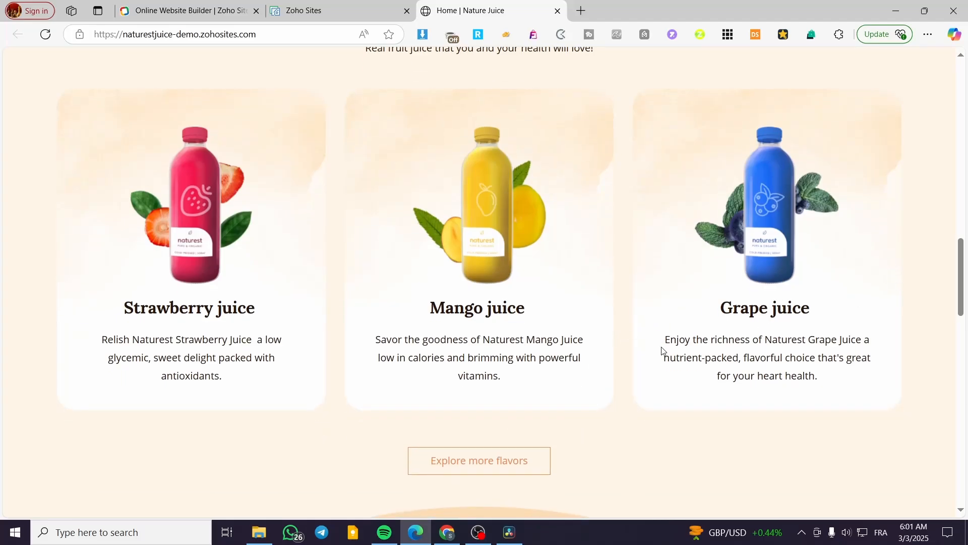
drag(961, 277, 961, 81)
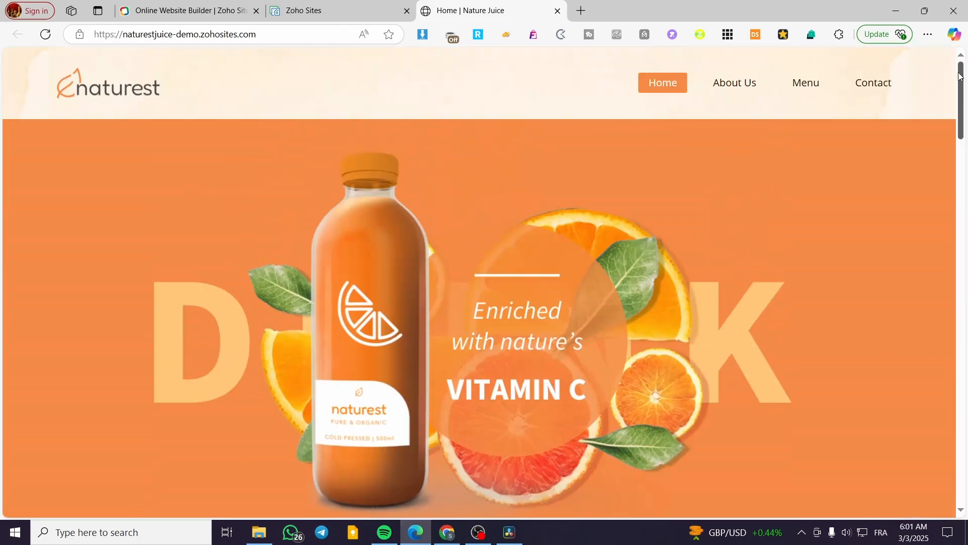
click(750, 91)
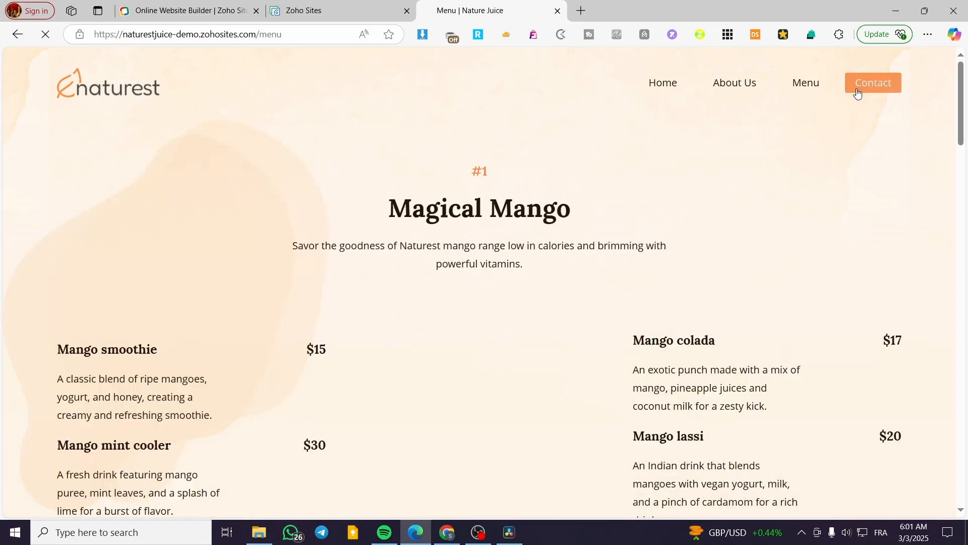
click(558, 10)
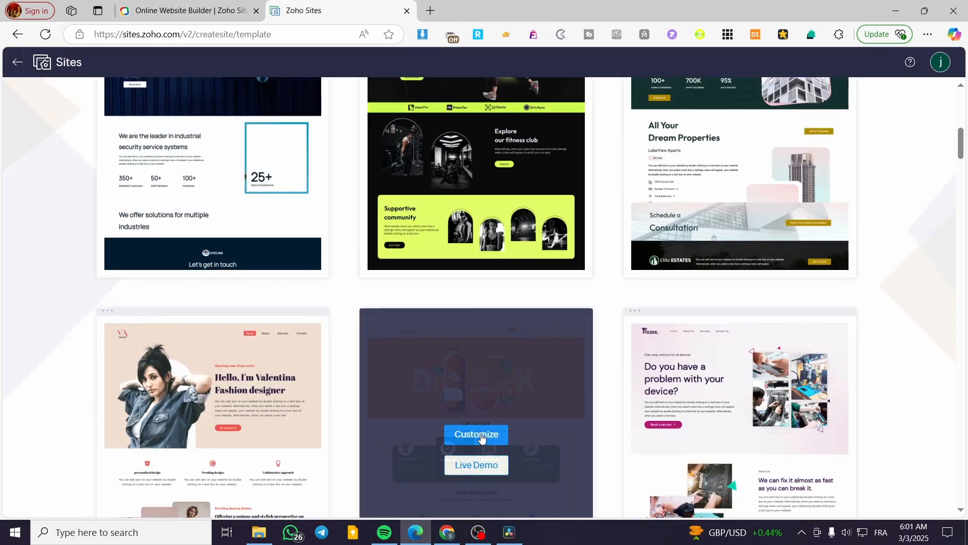
Start customizing the Naturest juice template and look over its color, font, header and banner options.
click(479, 434)
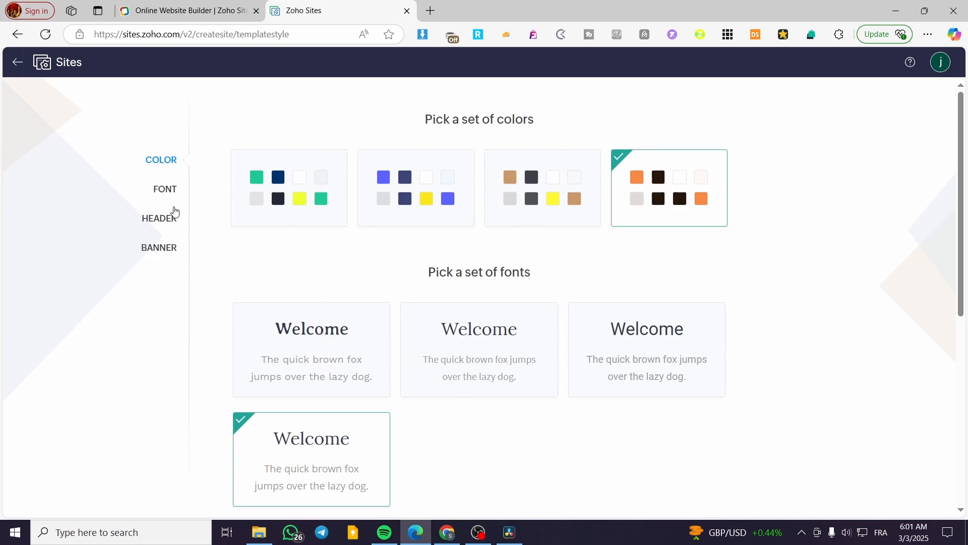
scroll(173, 209, down, 5)
scroll(166, 245, down, 3)
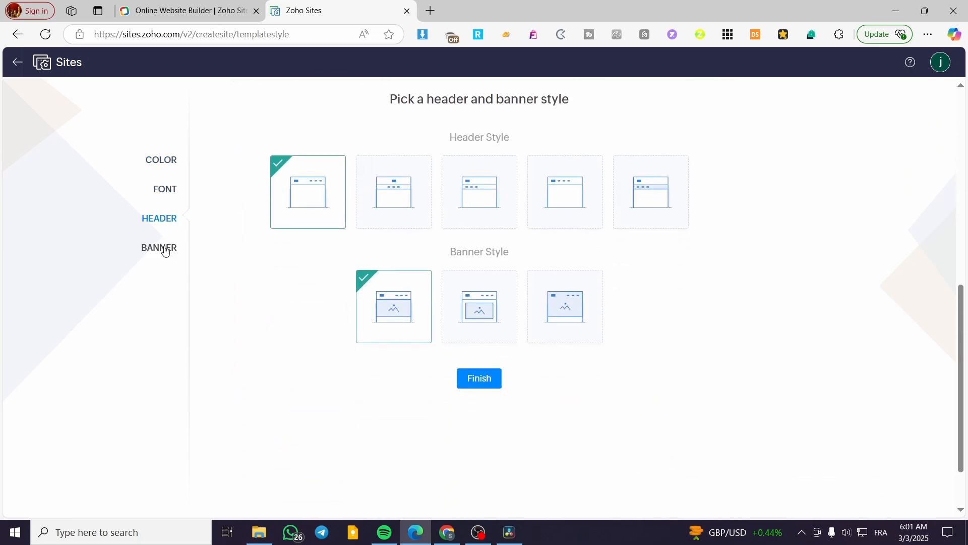
click(162, 247)
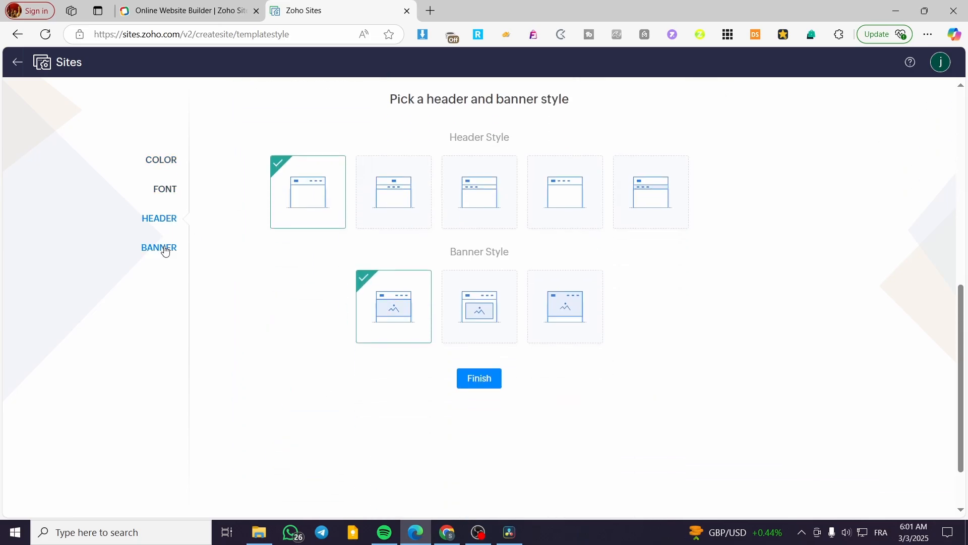
click(163, 172)
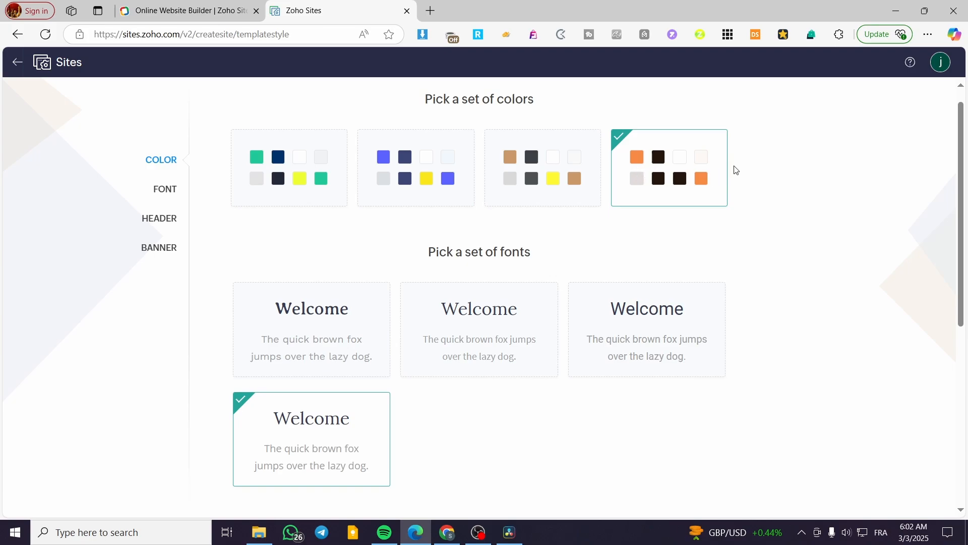
Try the alternative color sets, including green and navy and purple and blue, and reselect the orange and black set.
click(570, 188)
click(420, 198)
click(283, 192)
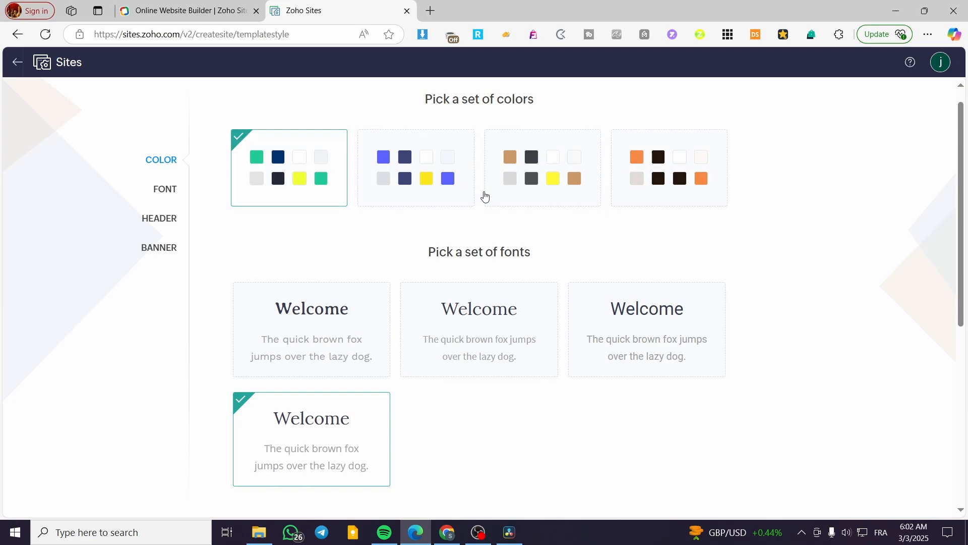
click(673, 192)
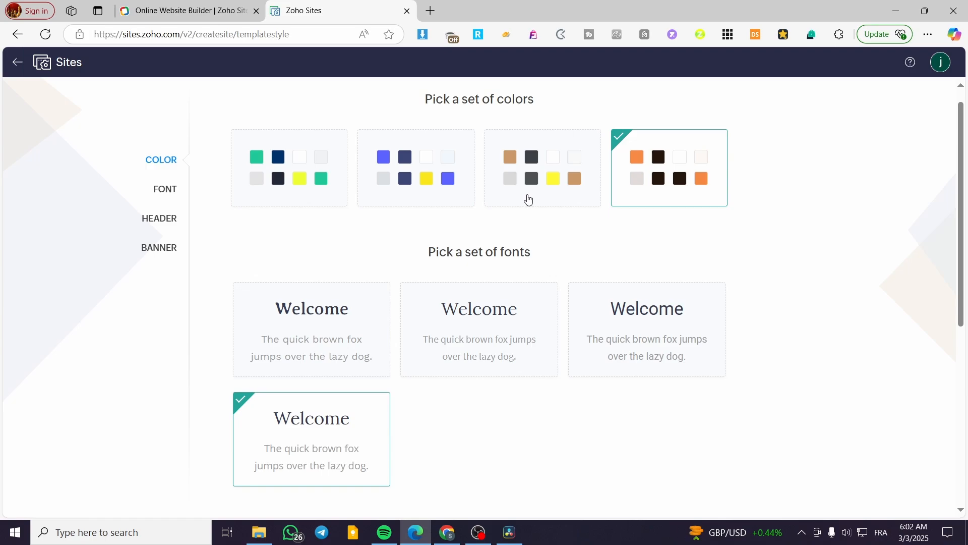
click(438, 187)
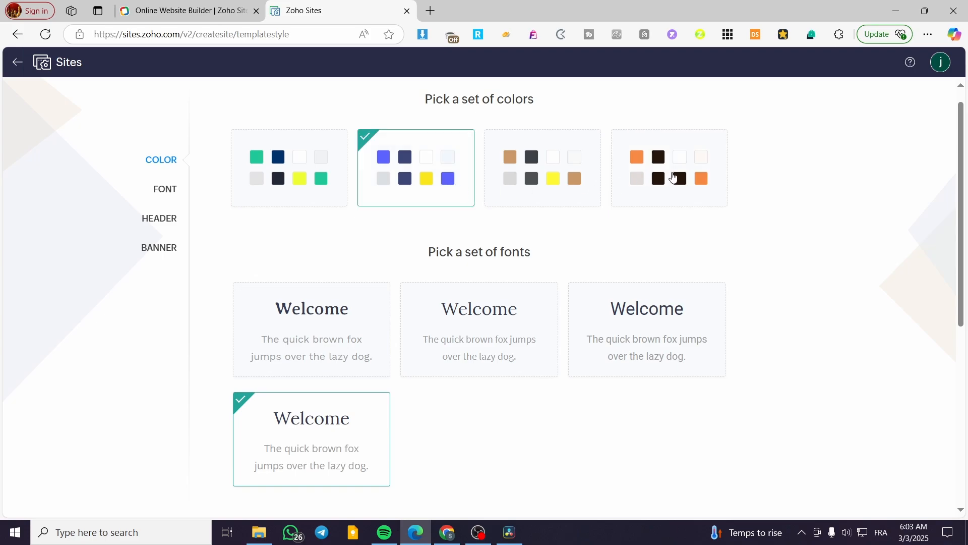
click(332, 184)
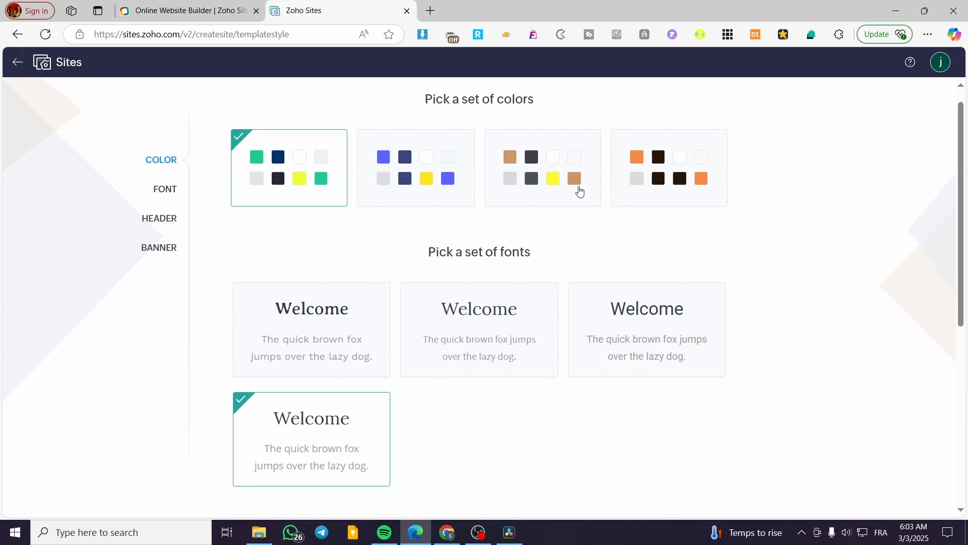
click(684, 187)
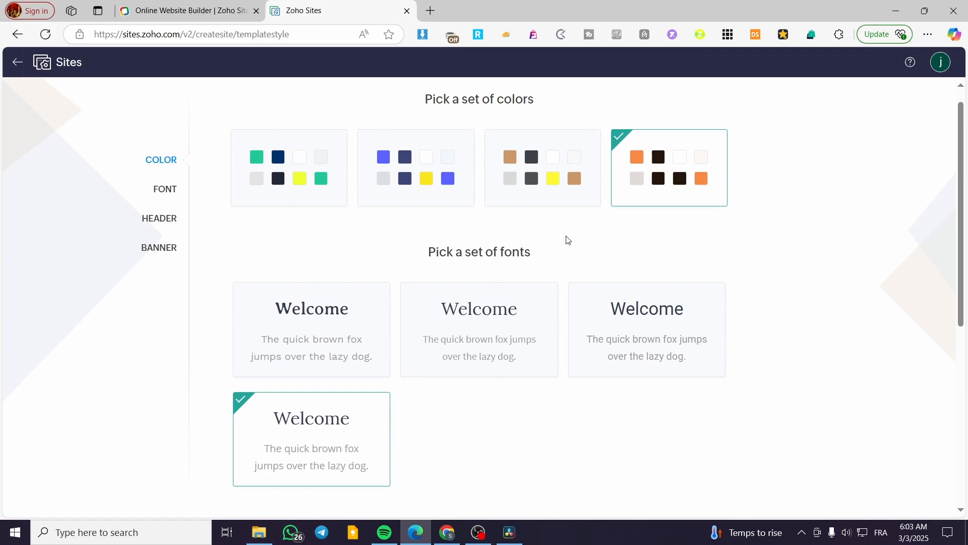
Choose the first font set, with the bold serif heading, for the website.
click(166, 192)
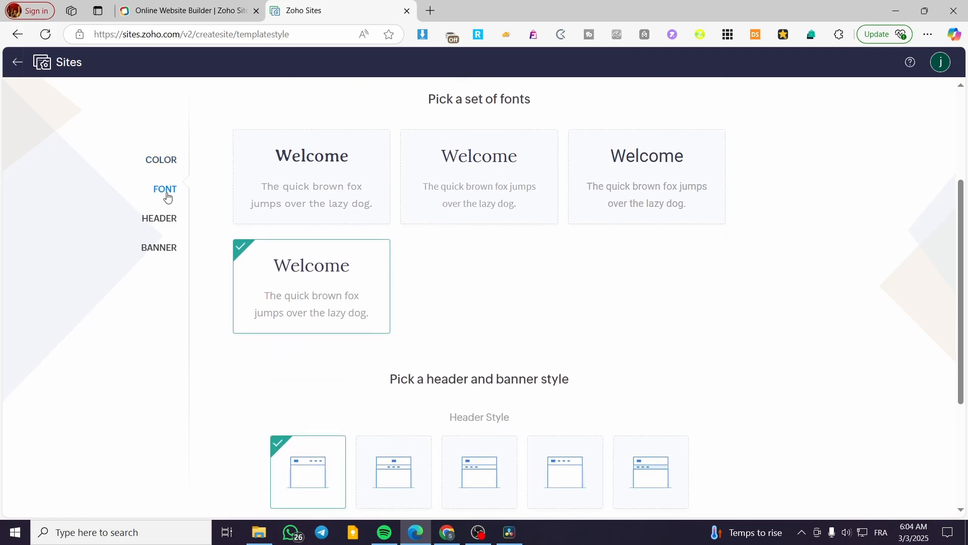
right_click(167, 194)
click(167, 194)
scroll(548, 284, down, 3)
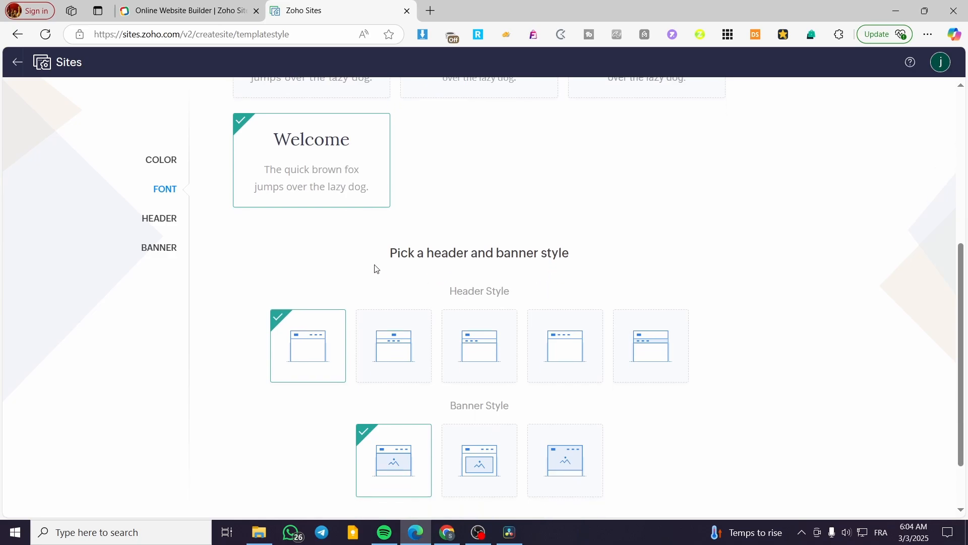
scroll(297, 201, up, 4)
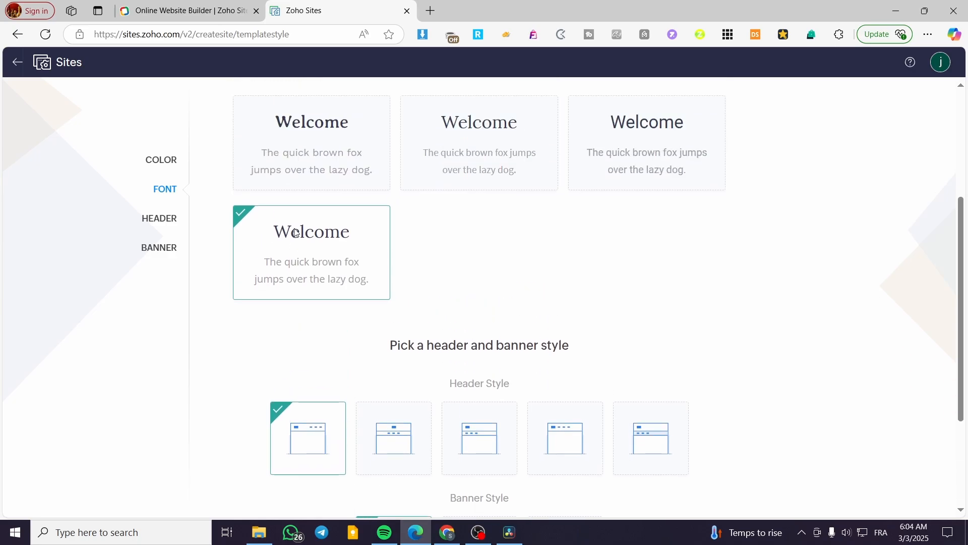
click(295, 250)
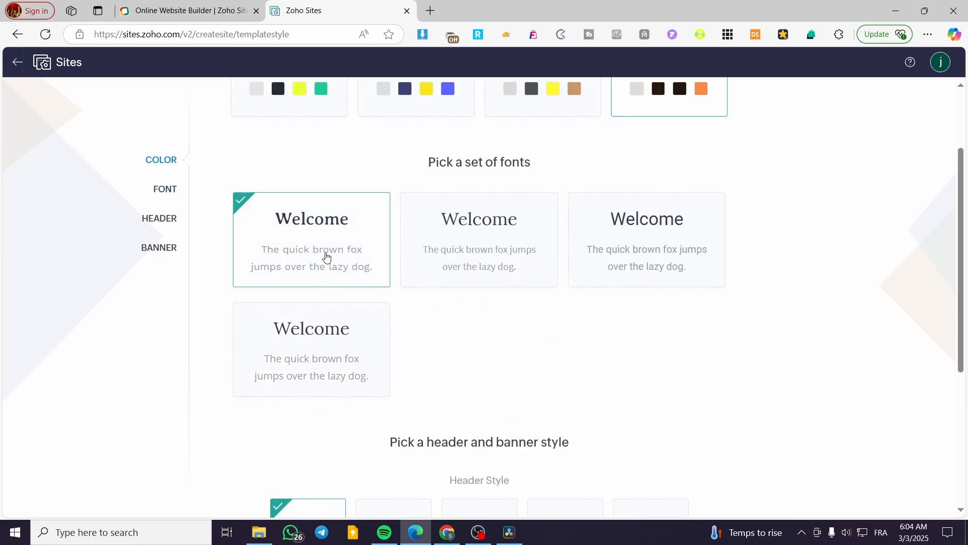
Examine the available header and banner styles and recheck the font choices.
scroll(333, 262, down, 1)
scroll(350, 284, down, 5)
scroll(325, 242, up, 4)
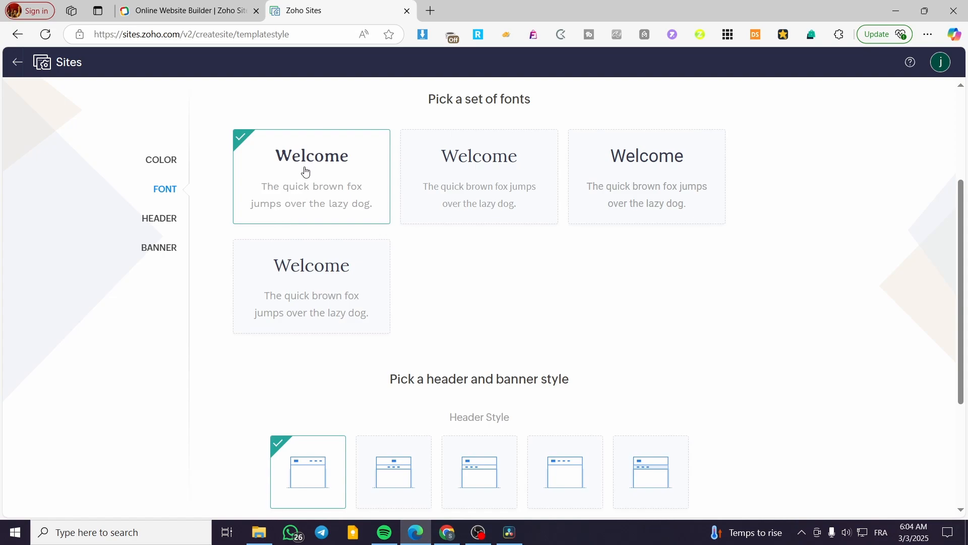
scroll(462, 289, down, 1)
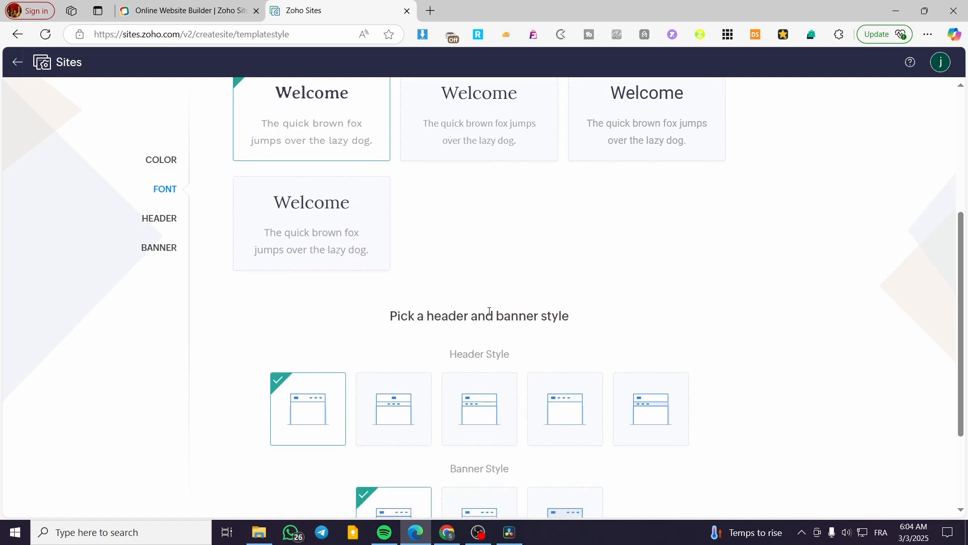
scroll(592, 320, down, 2)
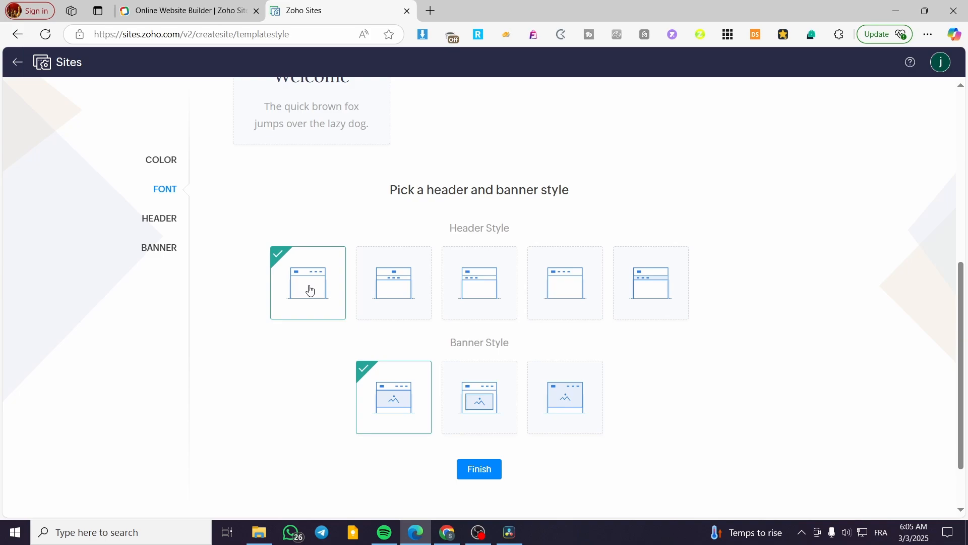
scroll(491, 328, down, 2)
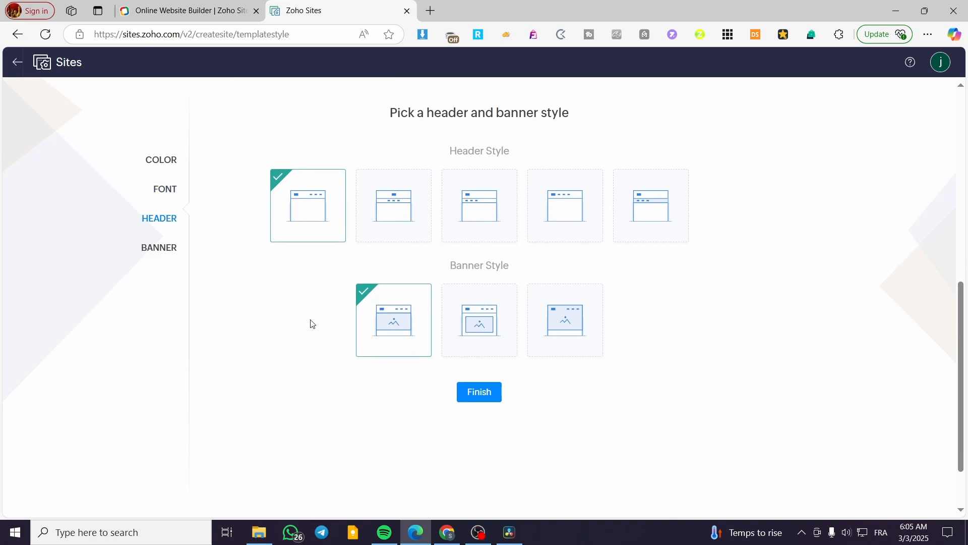
click(150, 261)
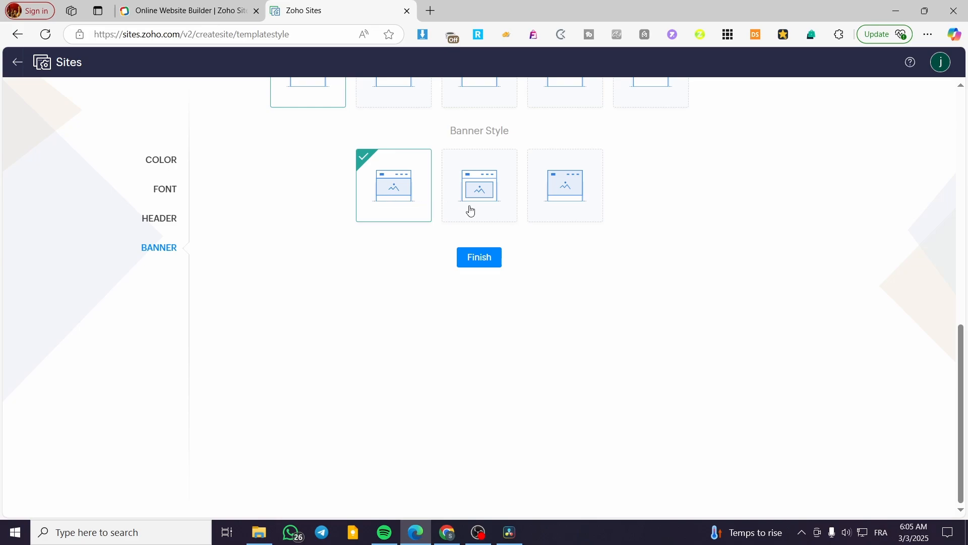
scroll(351, 338, up, 1)
scroll(351, 338, up, 5)
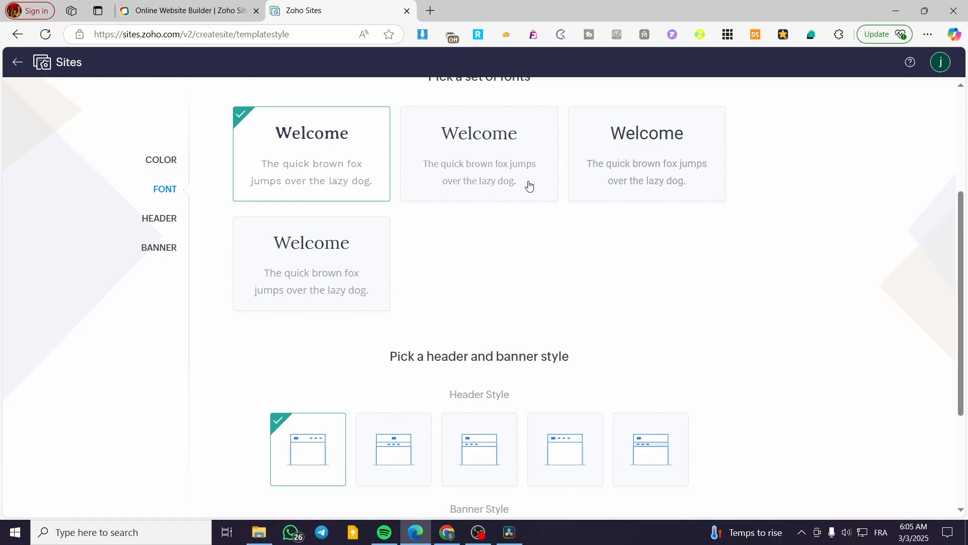
Finish the website setup with the preselected header and full-width banner styles, and postpone the Zoho Sites Version 2.0 tour.
scroll(528, 187, down, 5)
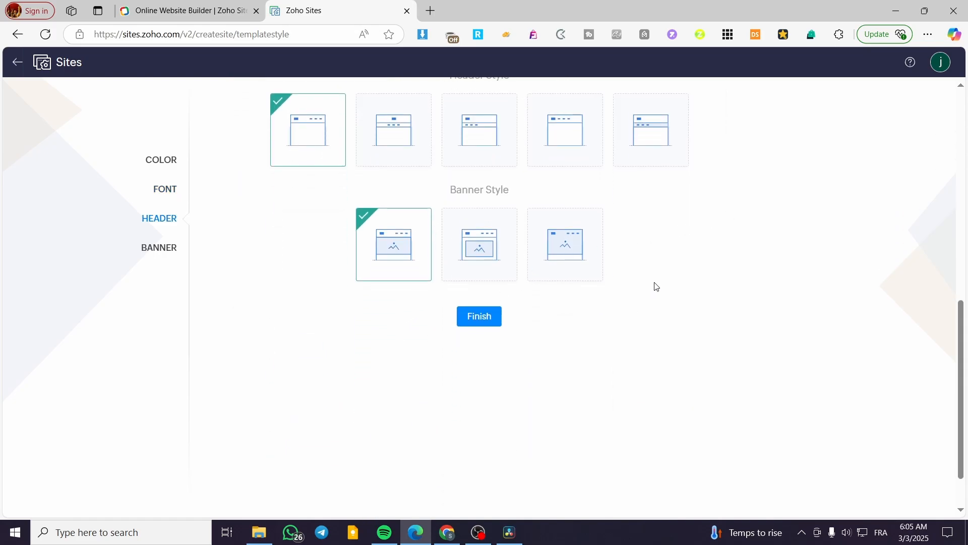
scroll(792, 278, down, 1)
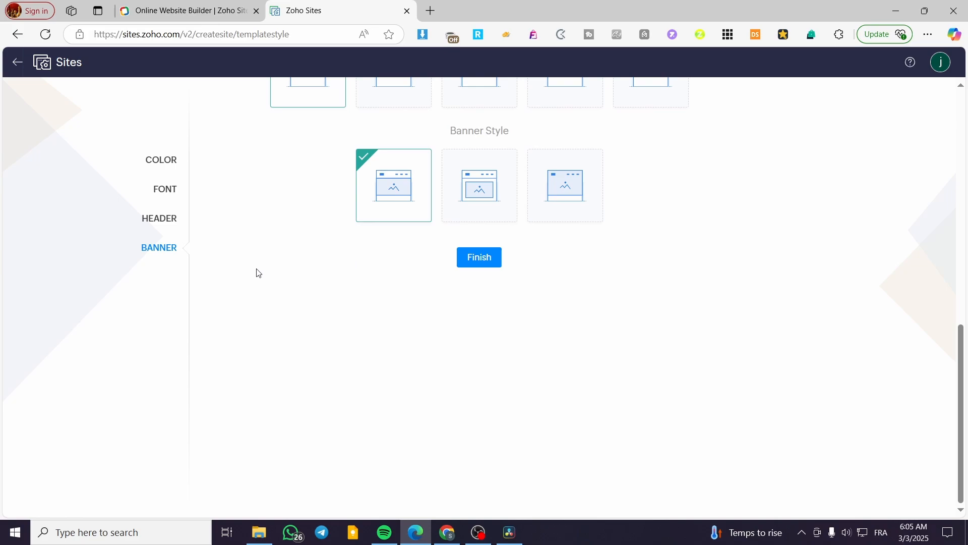
scroll(260, 273, up, 2)
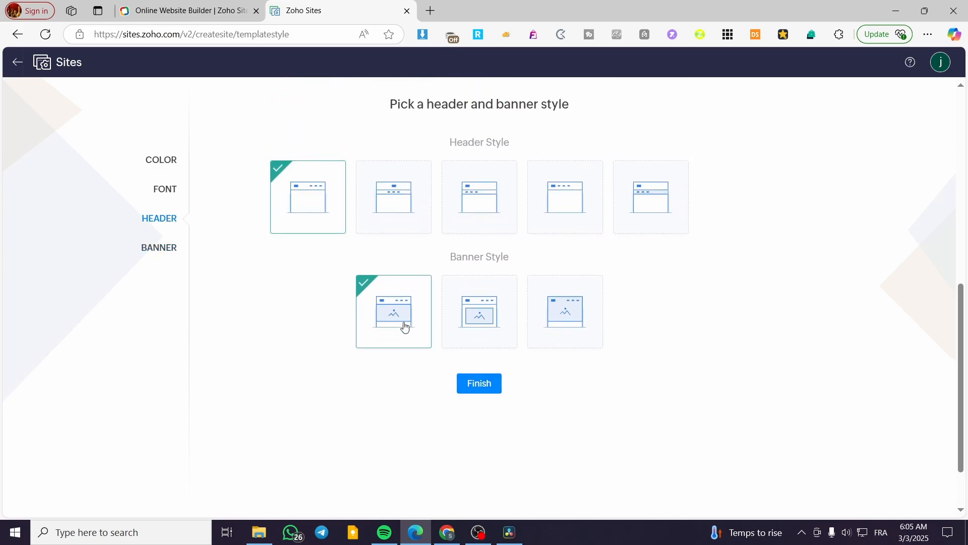
click(480, 387)
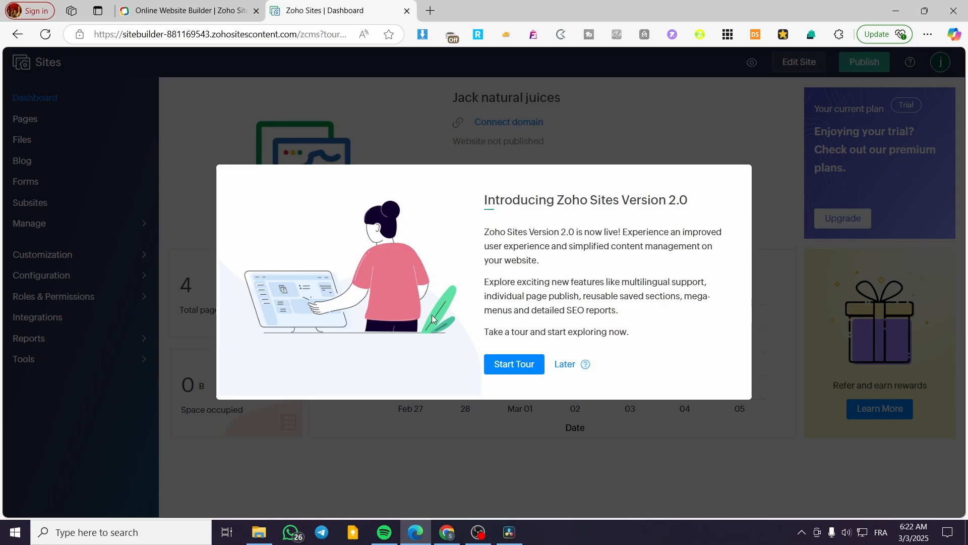
click(565, 366)
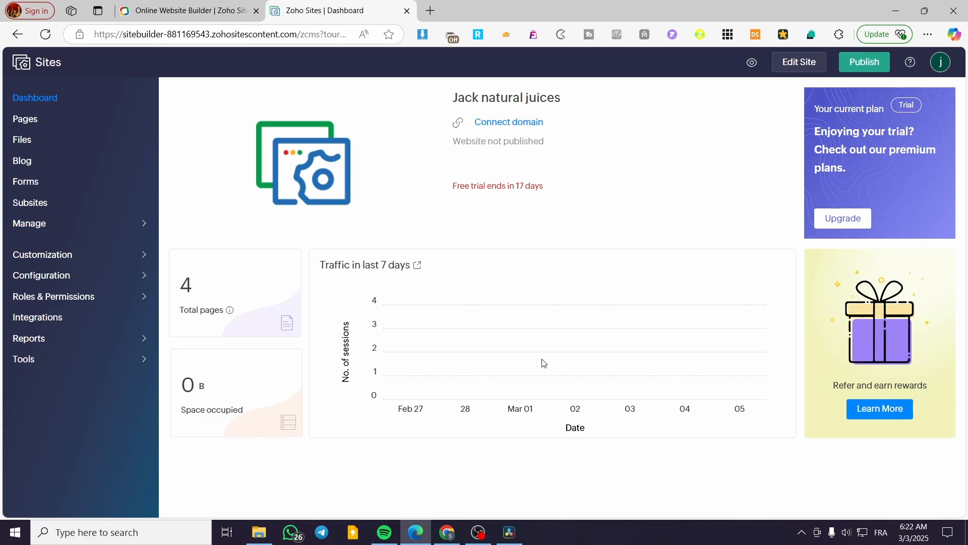
Look over the dashboard's trial notice, the Pages, Files, Blog, Forms and Subsites sections, and the Manage options.
drag(446, 196, 566, 197)
click(585, 221)
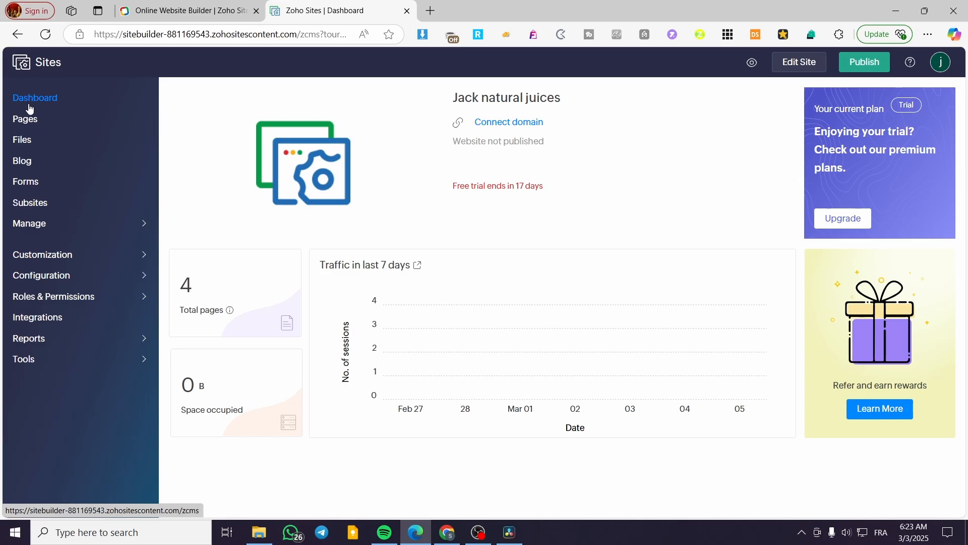
click(33, 121)
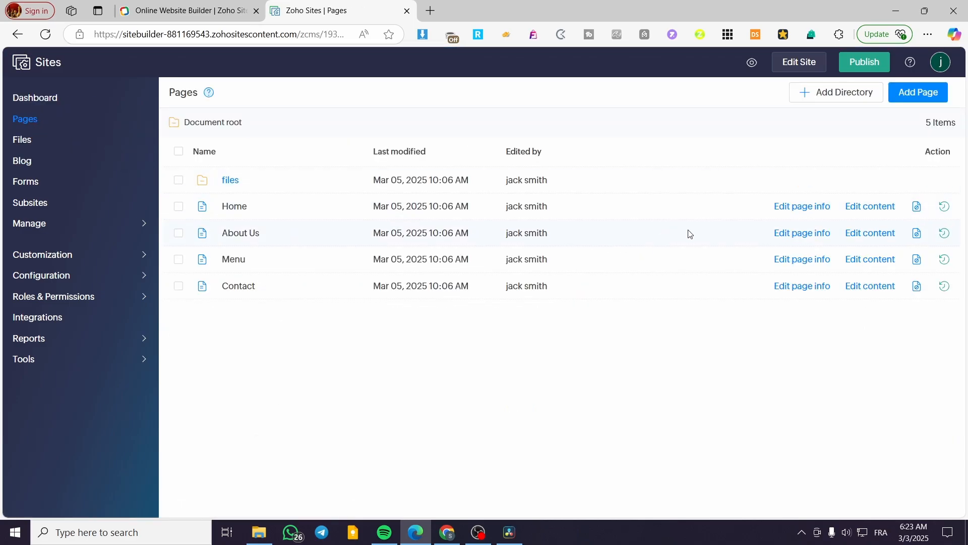
click(37, 146)
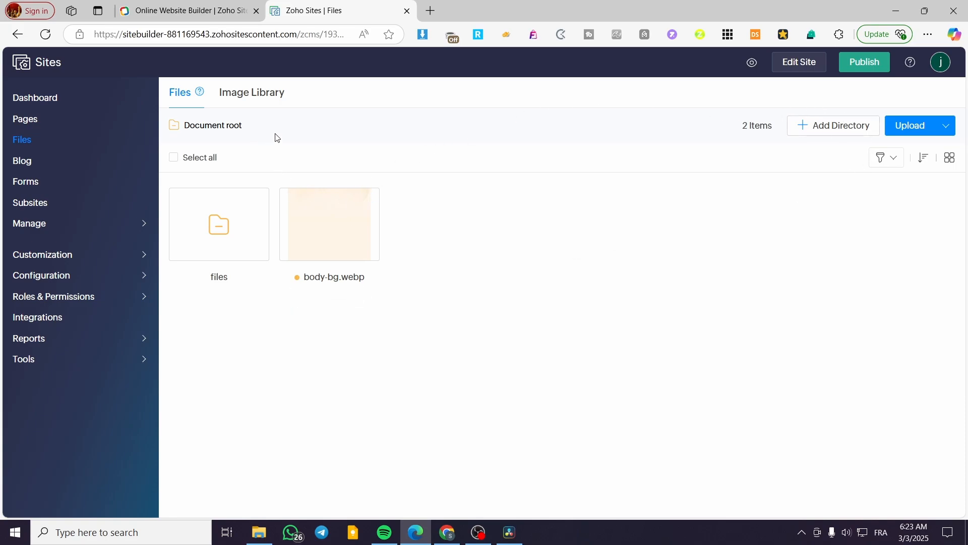
click(43, 168)
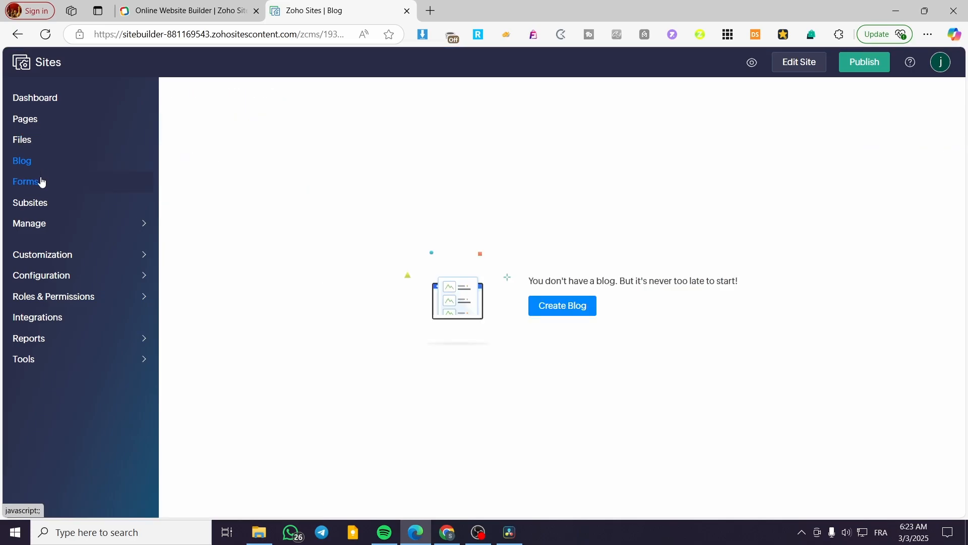
click(42, 183)
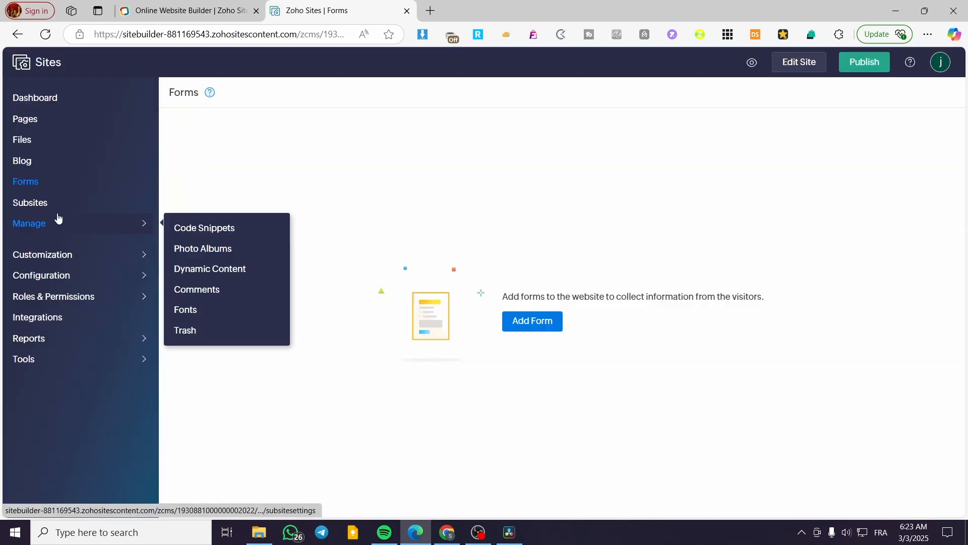
click(51, 211)
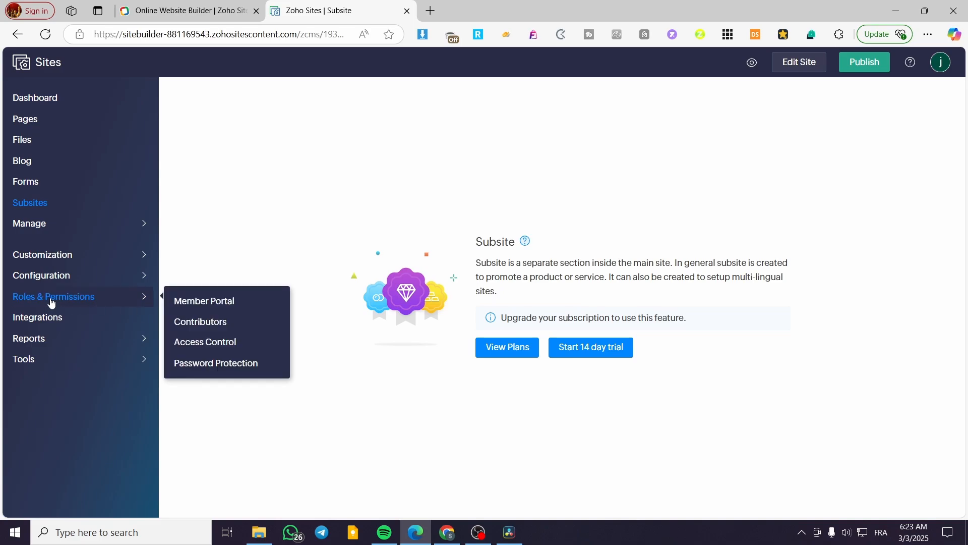
mouse_move(49, 235)
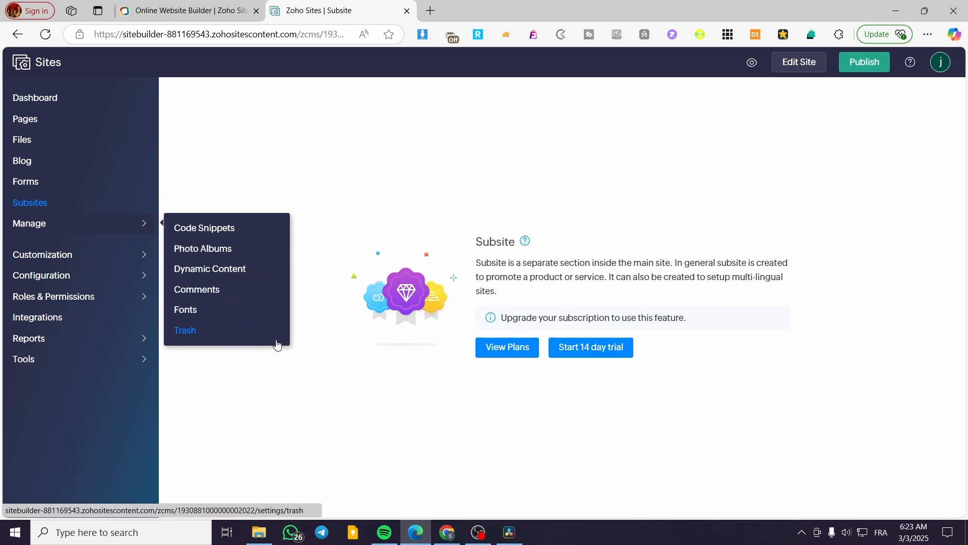
Open the site's Templates customization page in a new browser tab and look over the current template.
mouse_move(76, 255)
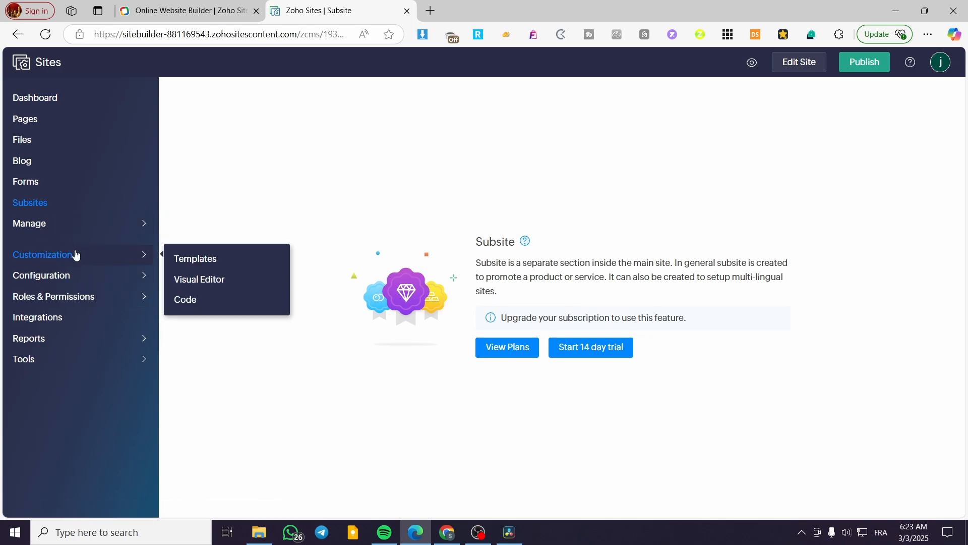
right_click(217, 259)
click(227, 208)
click(473, 6)
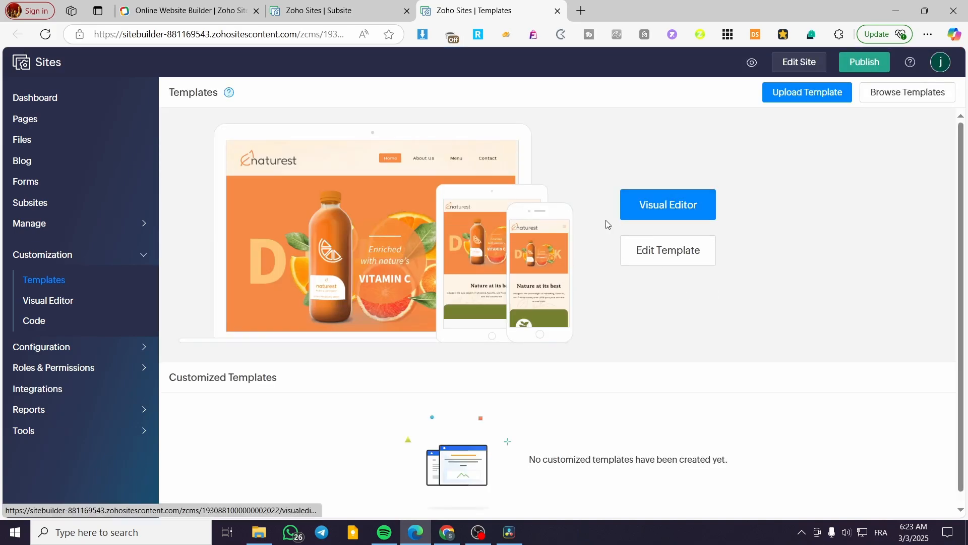
scroll(488, 253, down, 1)
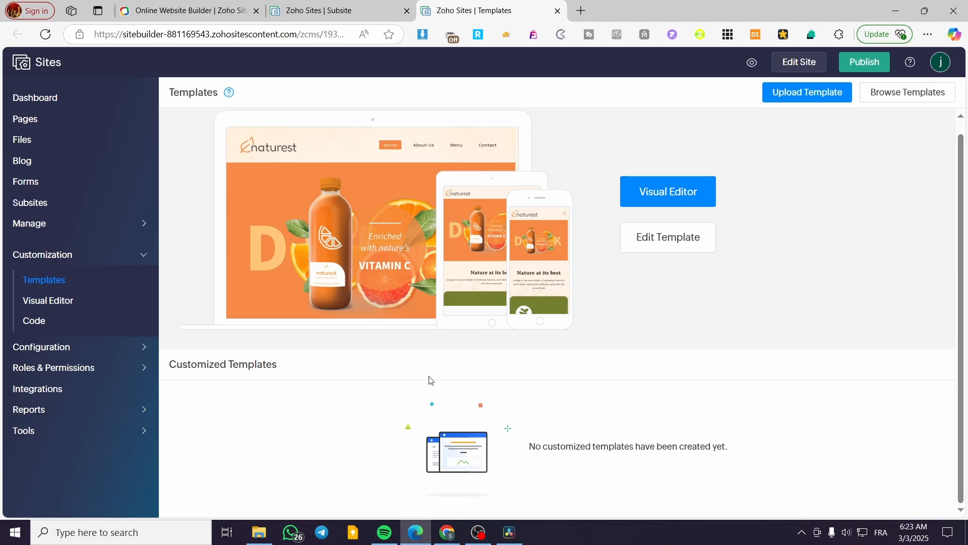
Open the site in the Visual Editor and look over the home page preview from the banner to the product benefits.
click(86, 306)
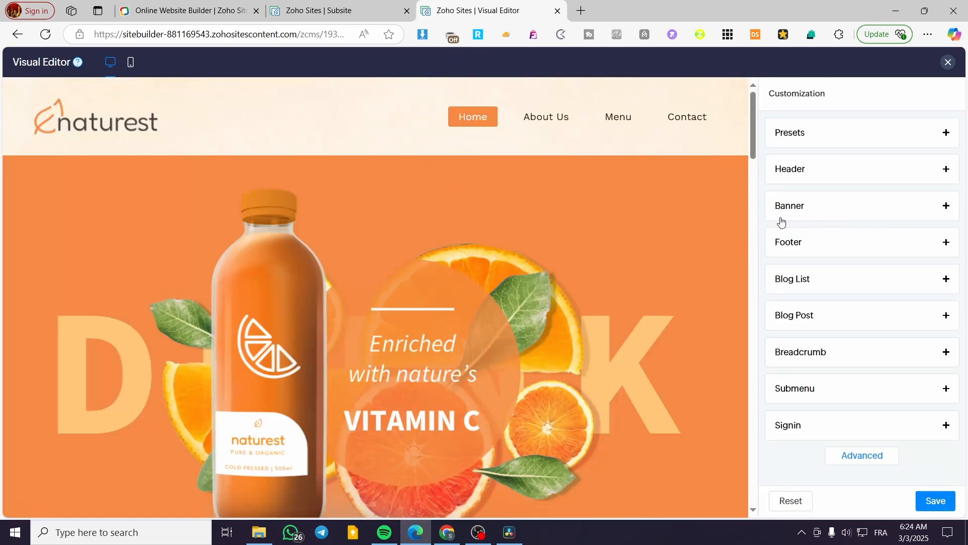
scroll(639, 259, down, 3)
scroll(435, 273, down, 2)
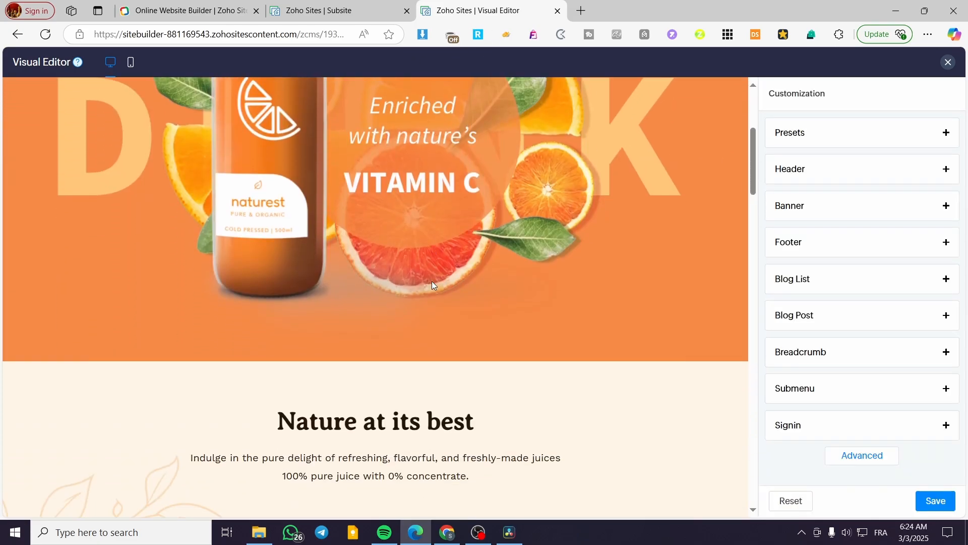
scroll(432, 284, down, 5)
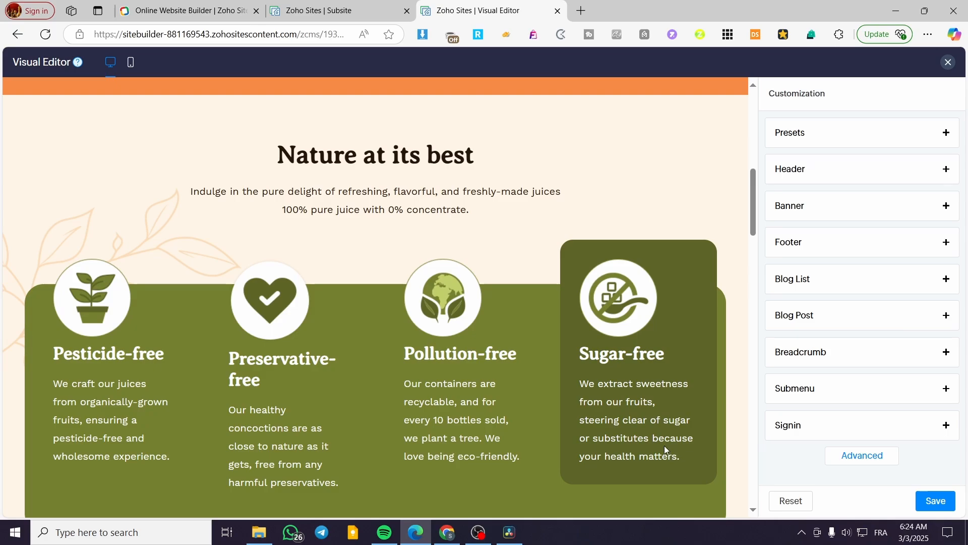
scroll(523, 322, up, 10)
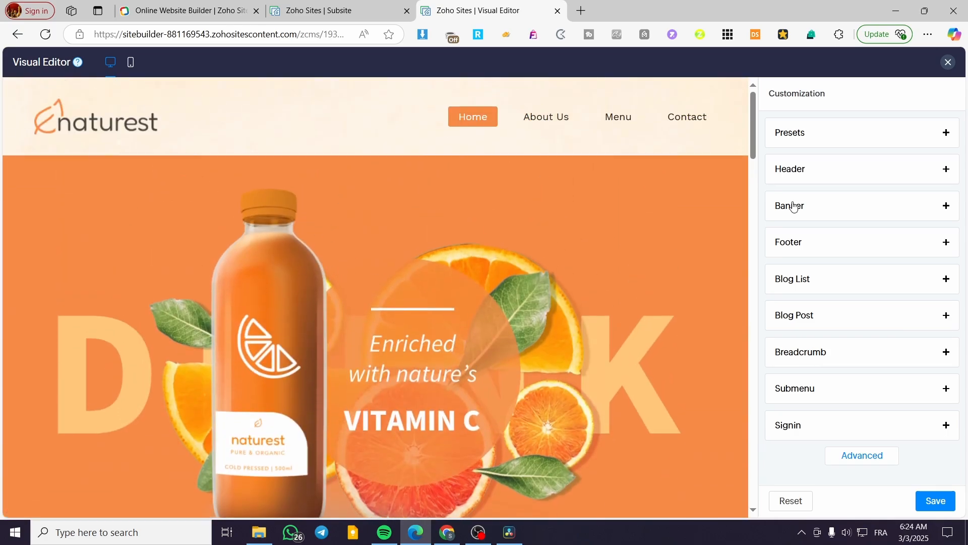
Examine the color and font presets, along with the custom color values and the base and heading font settings.
click(859, 138)
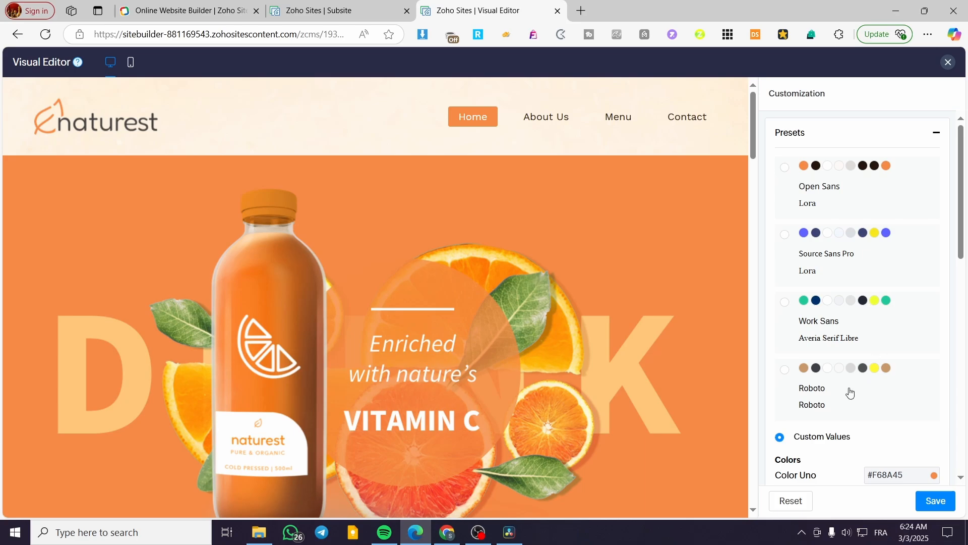
scroll(817, 399, down, 5)
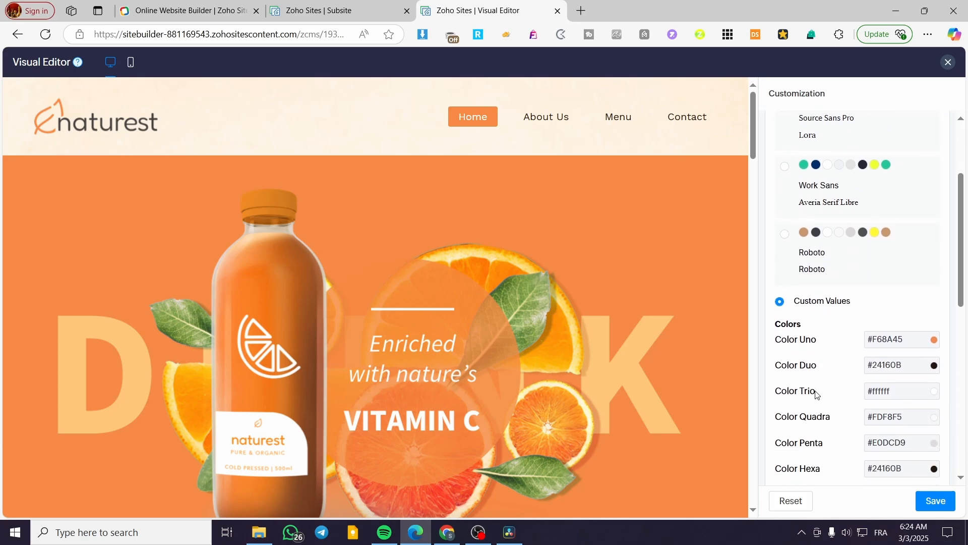
scroll(879, 215, up, 5)
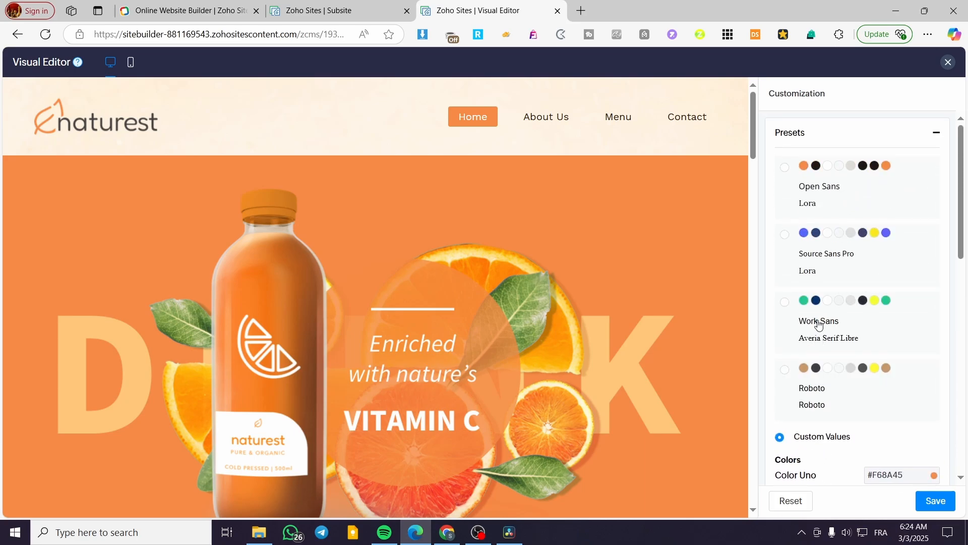
scroll(852, 197, down, 10)
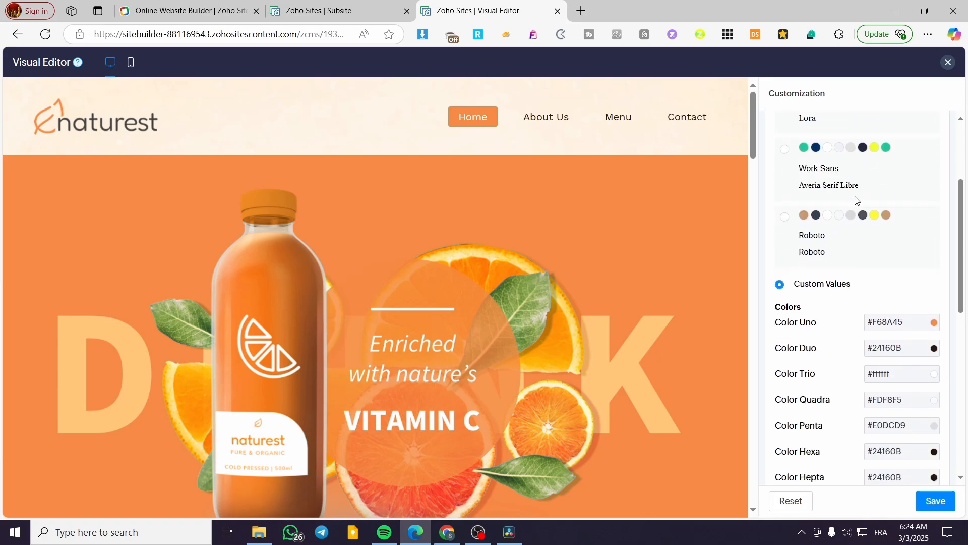
scroll(830, 192, up, 8)
scroll(807, 242, up, 1)
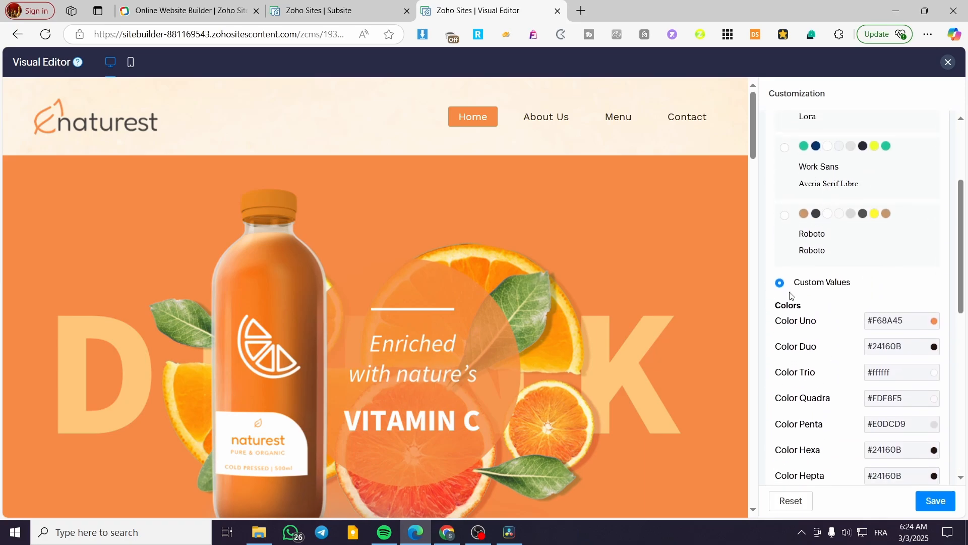
scroll(791, 296, down, 3)
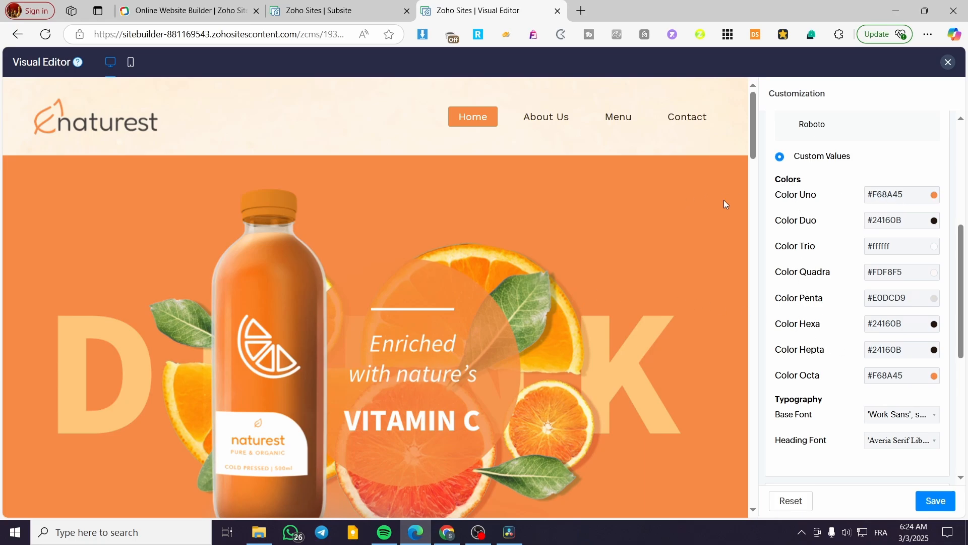
scroll(857, 237, down, 6)
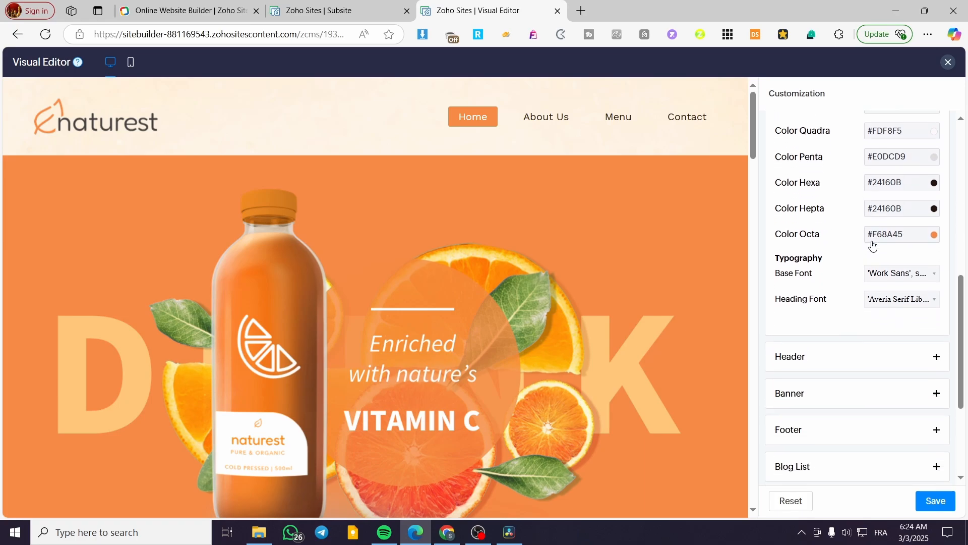
Examine the header's style, theme and scrolling settings and the available banner styles.
click(883, 189)
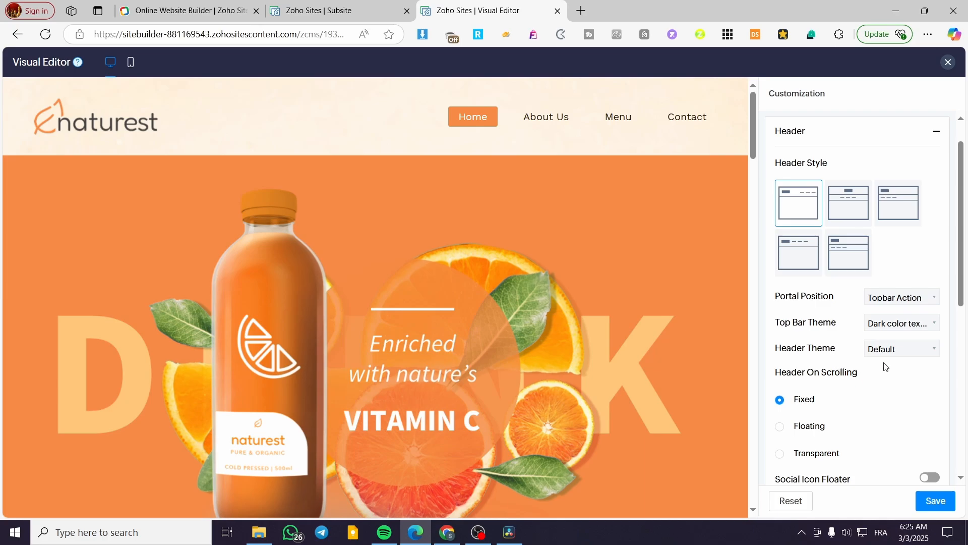
scroll(847, 399, down, 6)
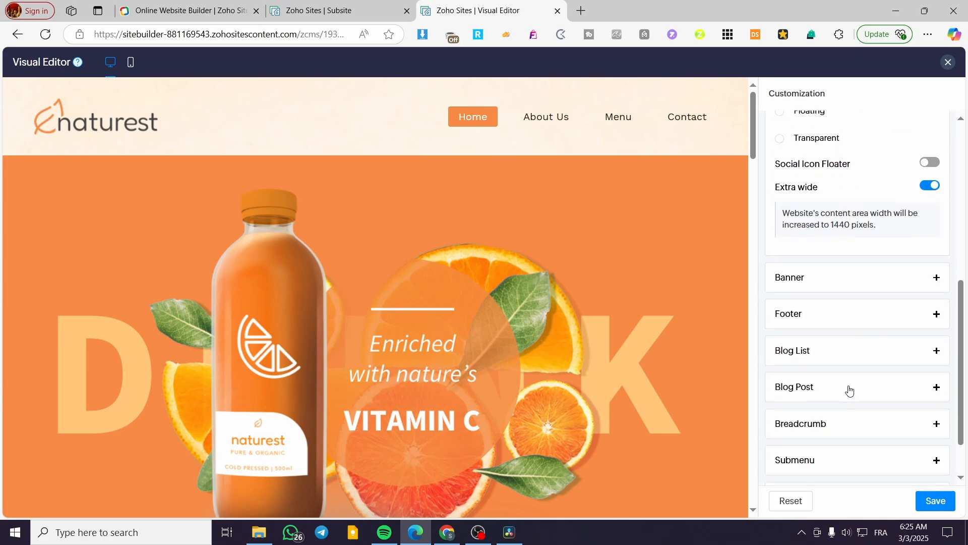
click(931, 284)
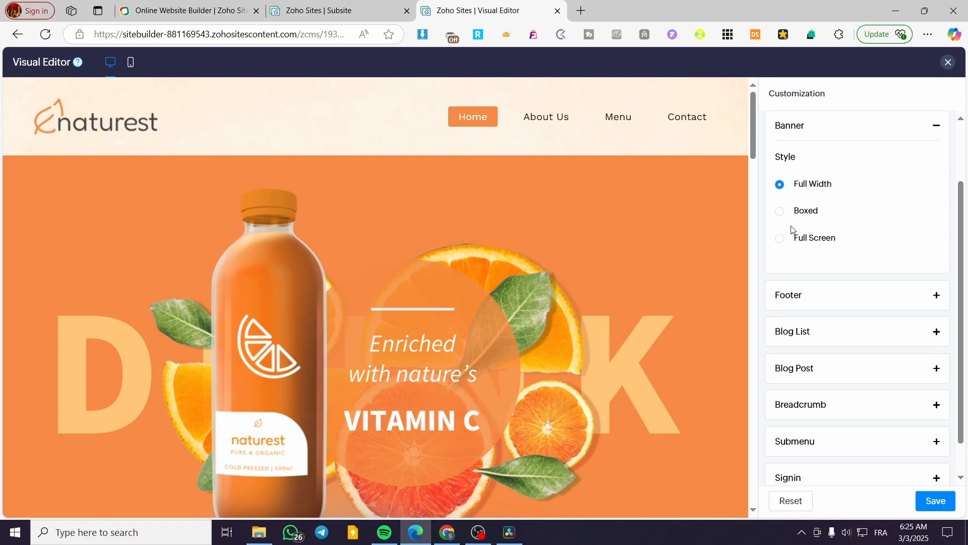
Examine the footer background setting and the footer at the end of the home page preview.
click(887, 304)
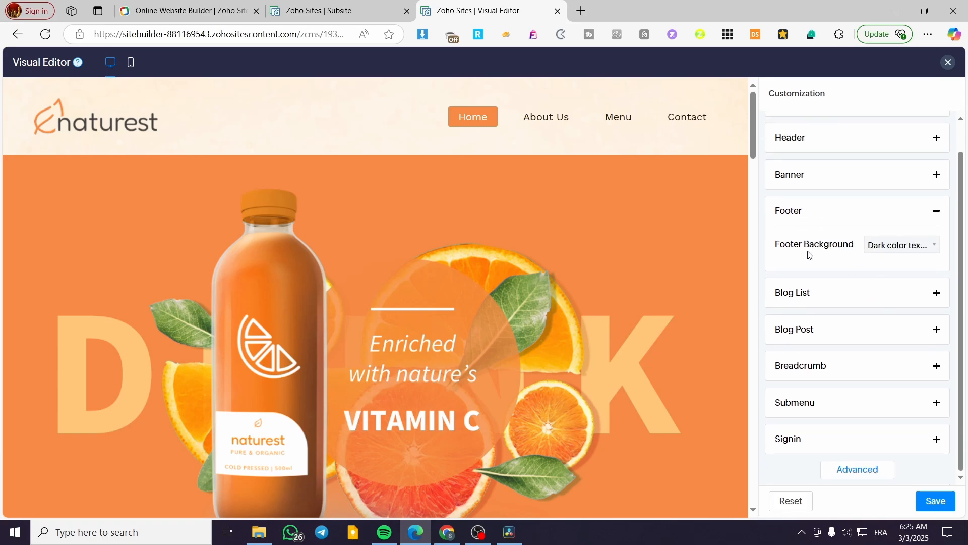
scroll(696, 309, down, 20)
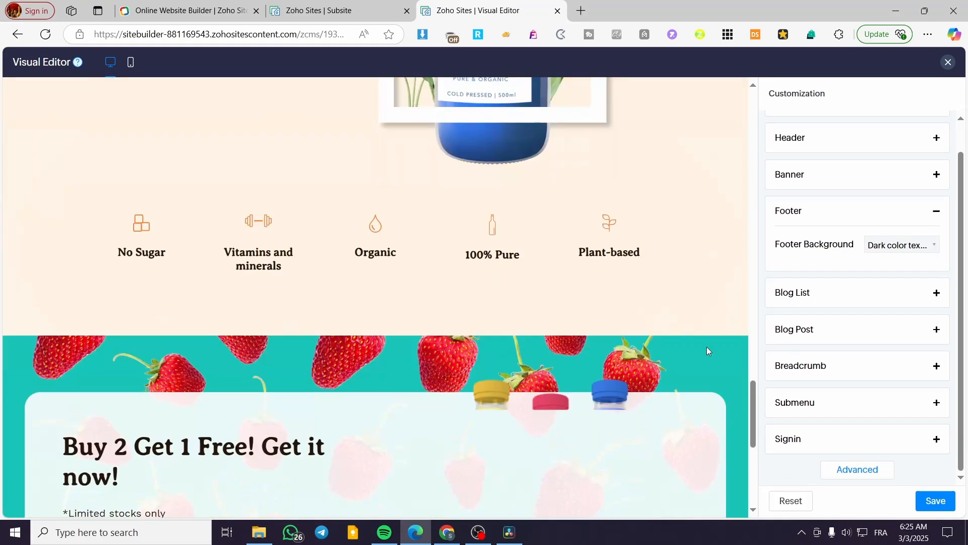
scroll(749, 386, down, 7)
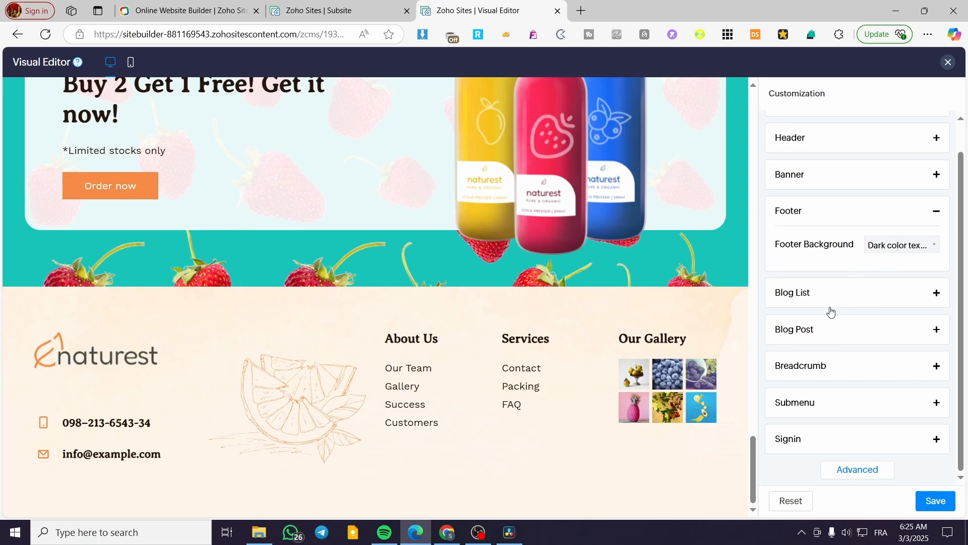
Examine the blog list layouts and the display options for author, date, comments, category, tags and RSS feed.
click(815, 300)
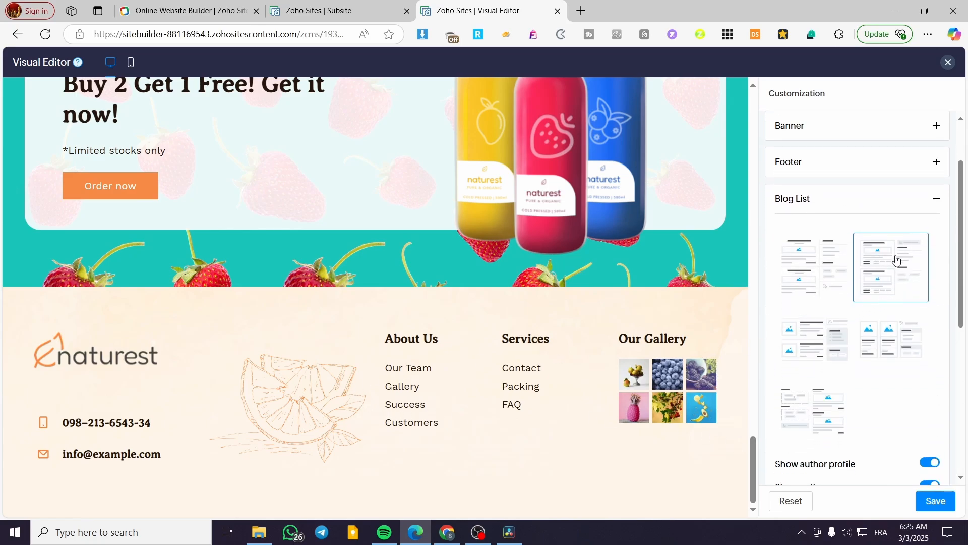
scroll(874, 271, down, 3)
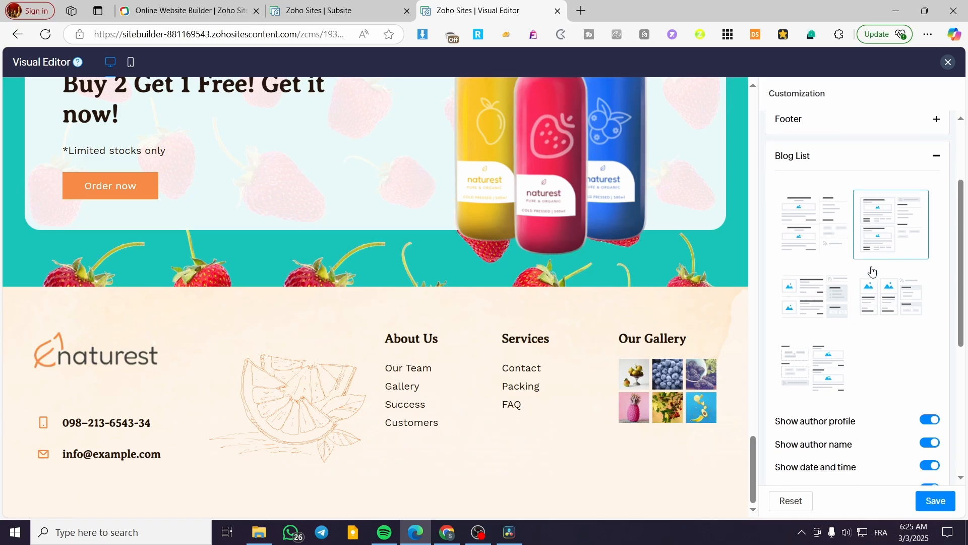
scroll(857, 262, down, 2)
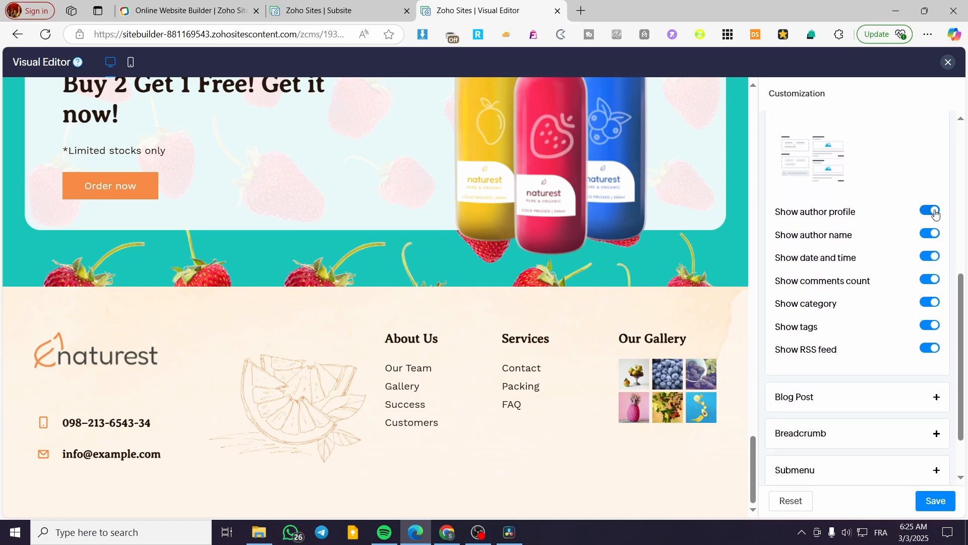
Examine the blog post layouts and their author, date, category and tag display options, and close the Visual Editor.
scroll(897, 229, down, 2)
click(840, 340)
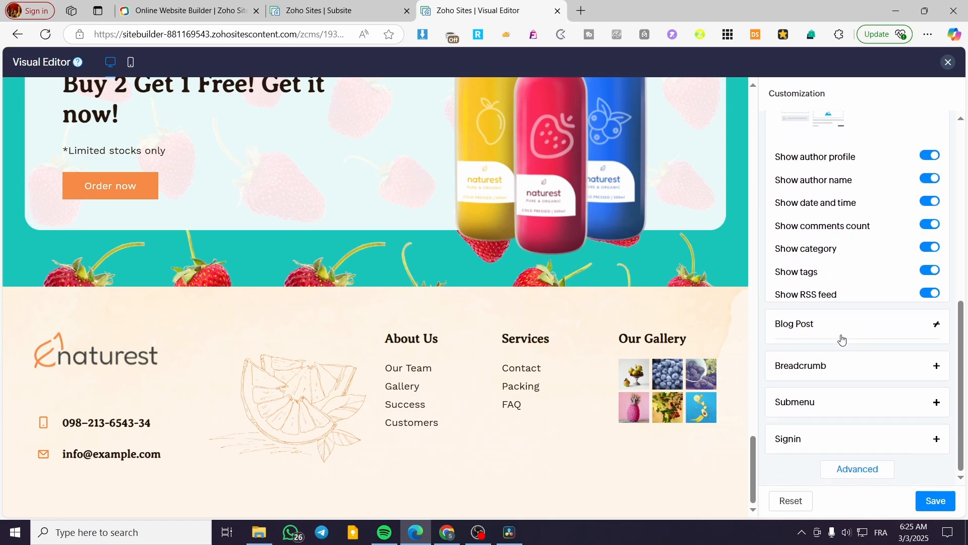
scroll(482, 408, up, 15)
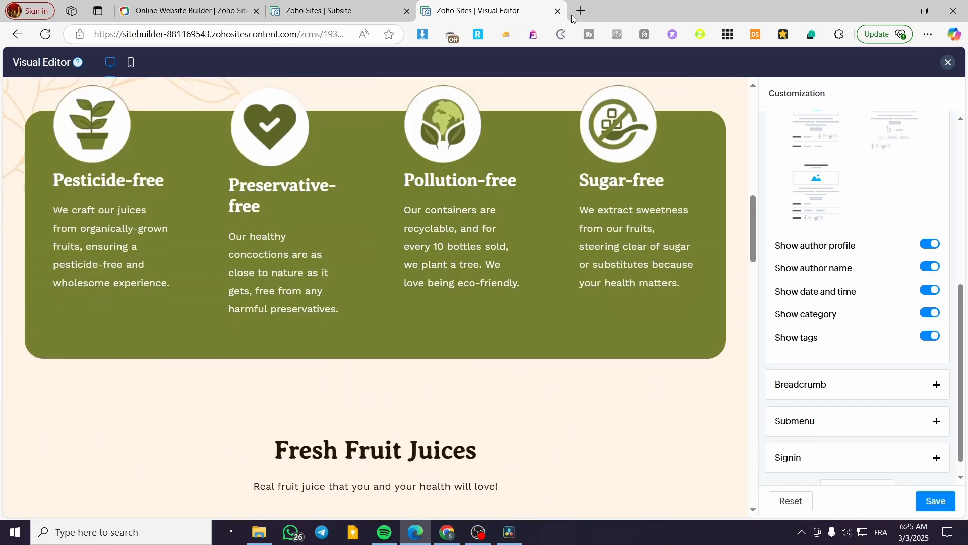
click(557, 10)
Open the site's custom code page from the customization options in a separate browser tab.
mouse_move(59, 256)
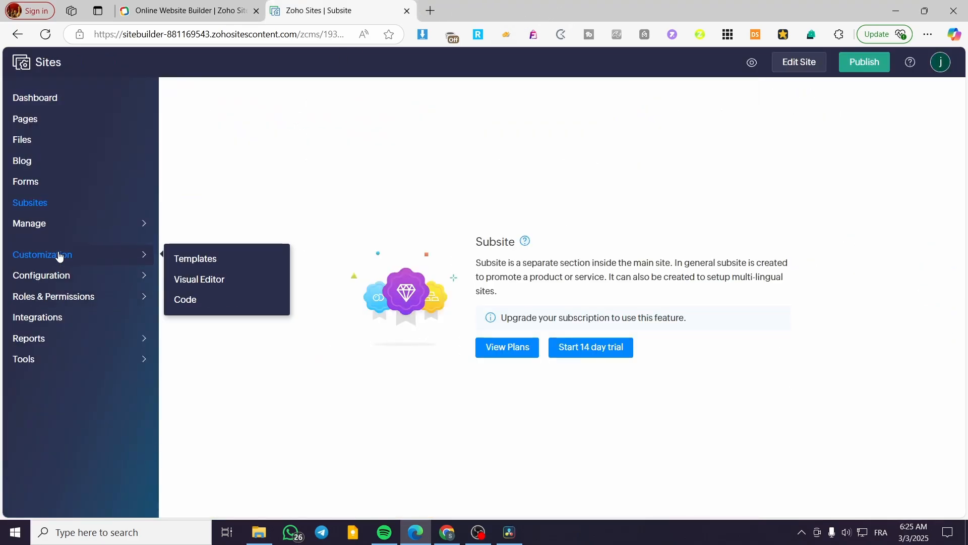
mouse_move(60, 277)
right_click(197, 303)
click(237, 309)
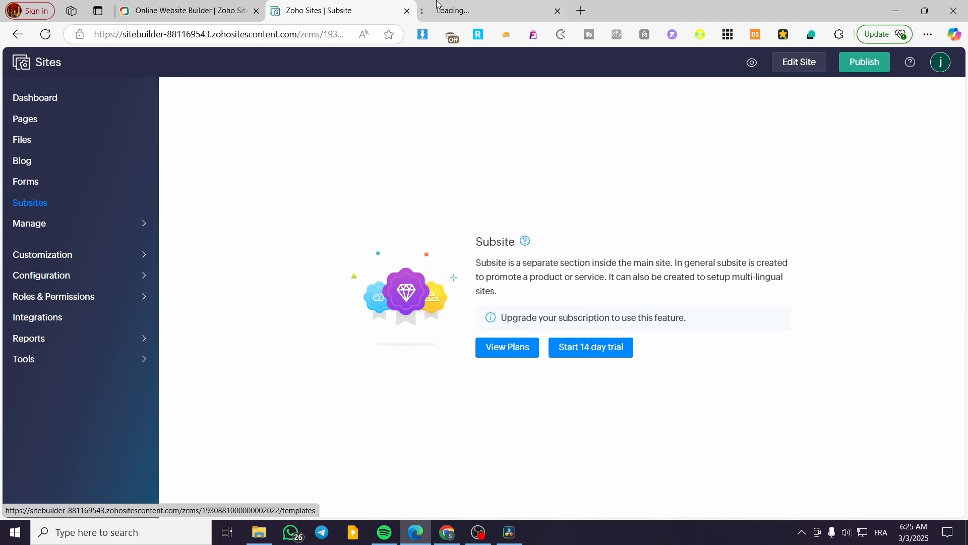
click(474, 7)
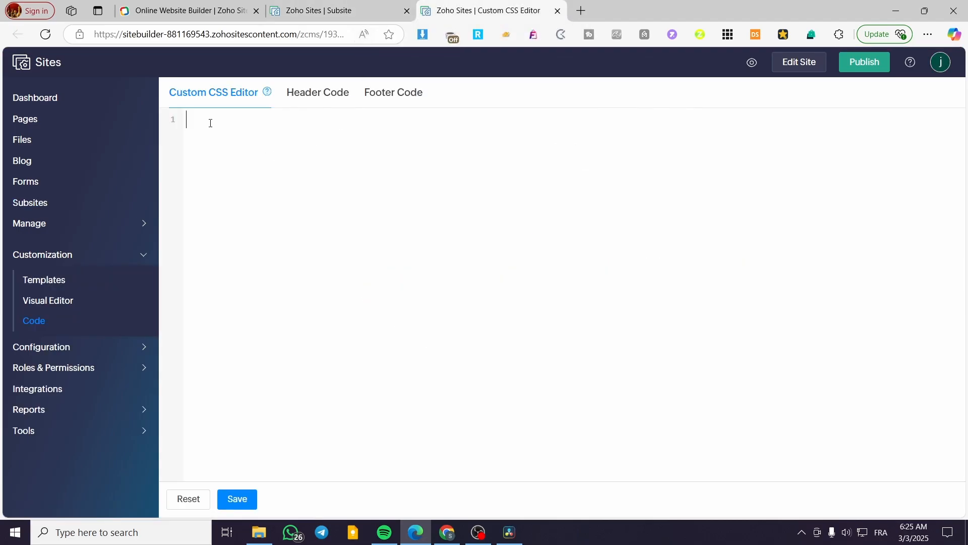
Examine the Custom CSS, Header Code and Footer Code editors and close the custom code page.
click(327, 96)
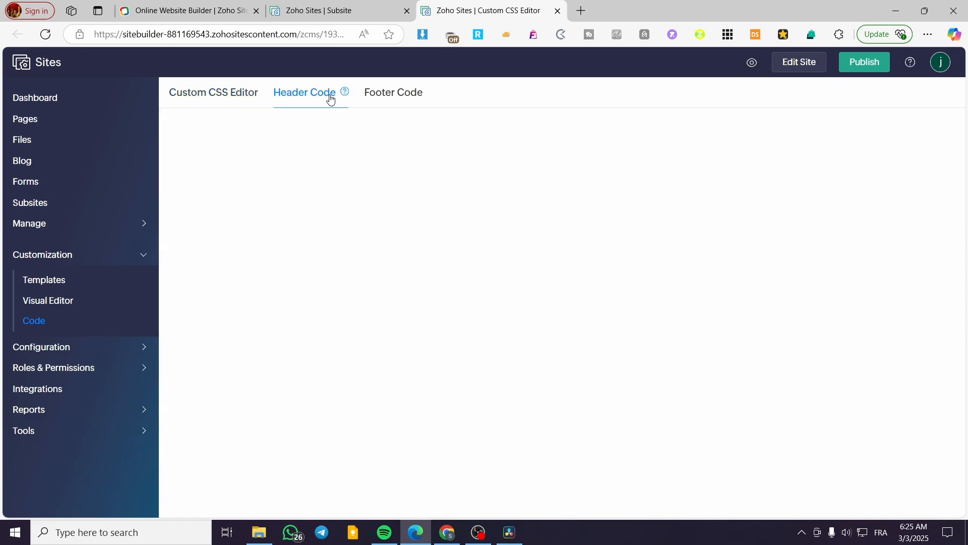
click(414, 101)
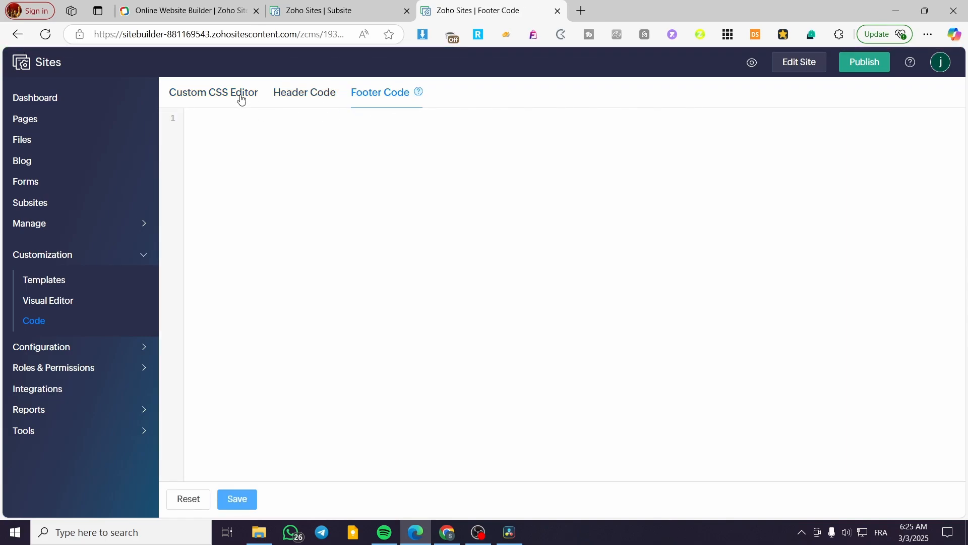
click(242, 99)
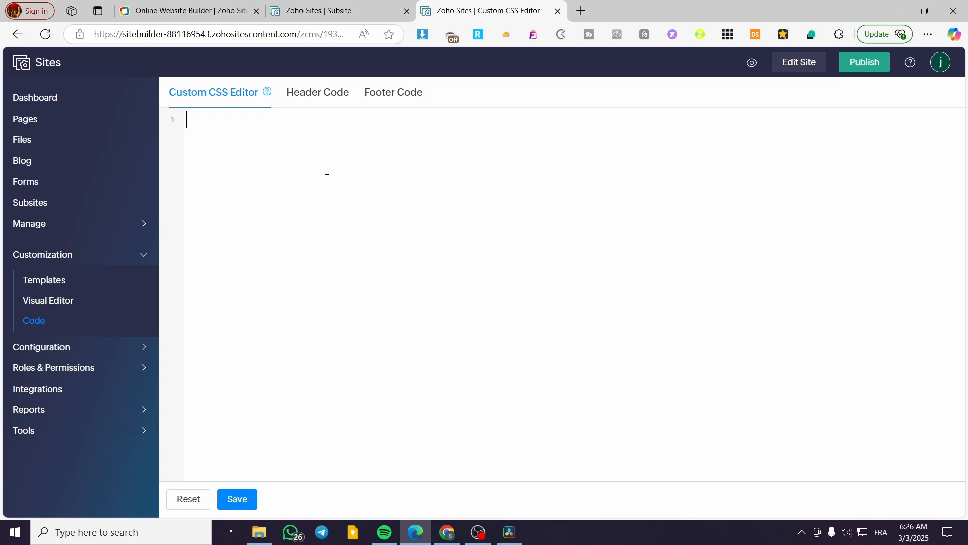
click(318, 93)
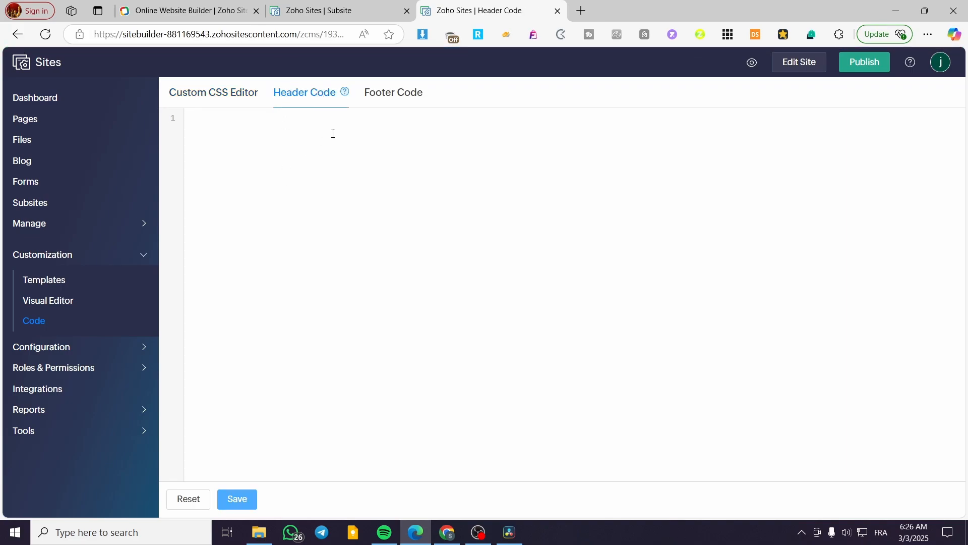
click(414, 95)
click(306, 96)
click(557, 10)
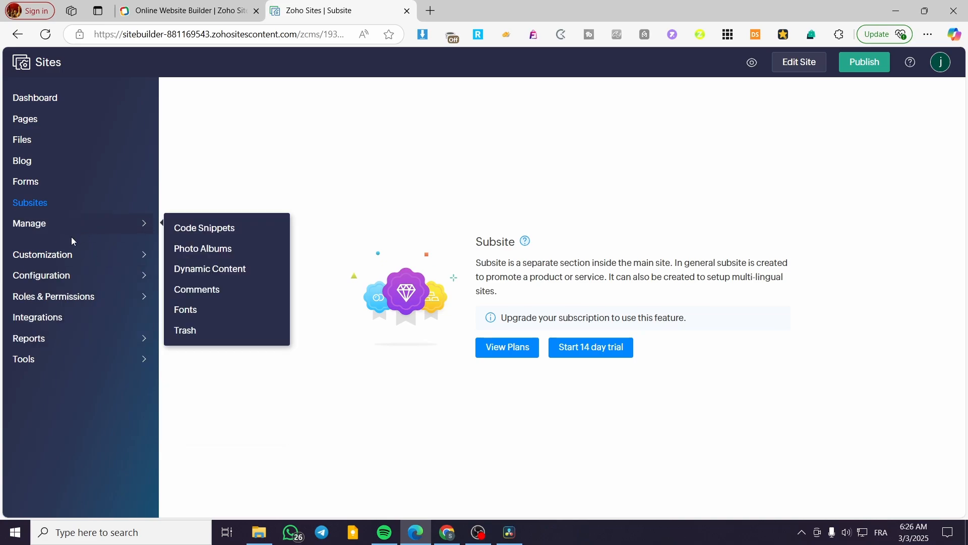
Examine the options offered under Configuration, Roles & Permissions, Reports and Tools.
mouse_move(60, 266)
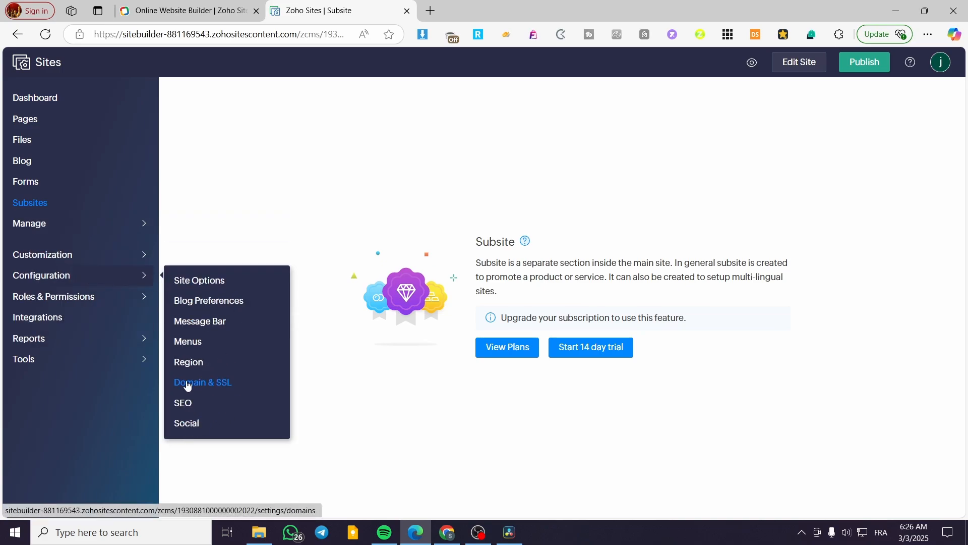
mouse_move(109, 278)
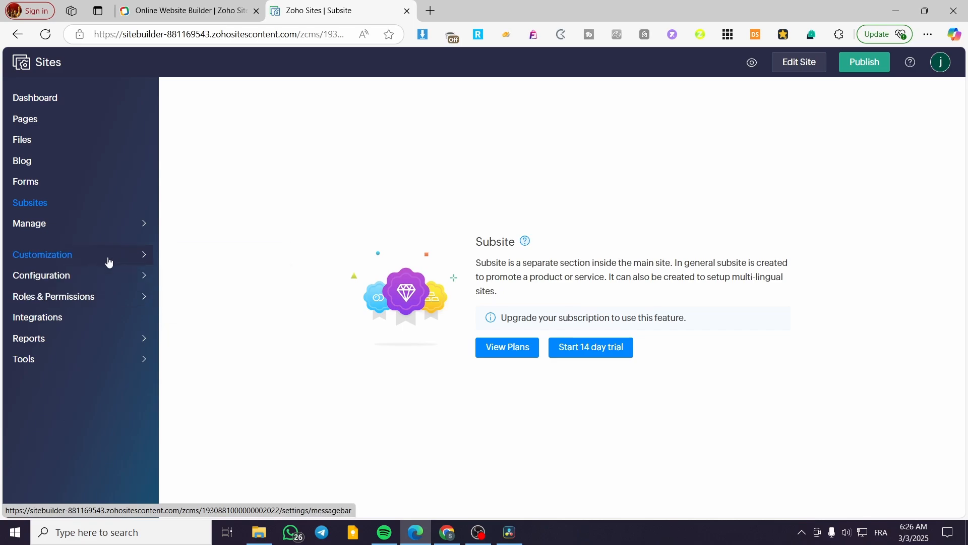
mouse_move(66, 302)
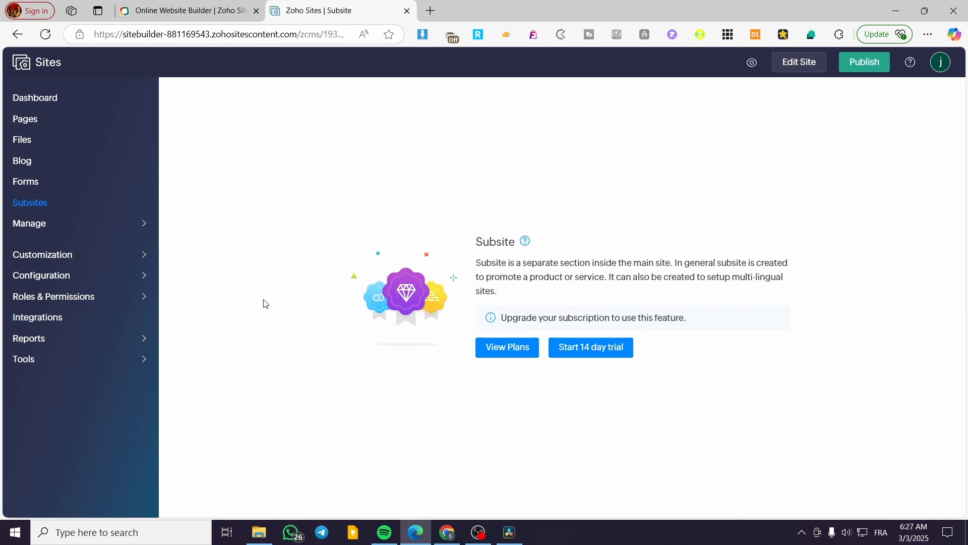
mouse_move(110, 338)
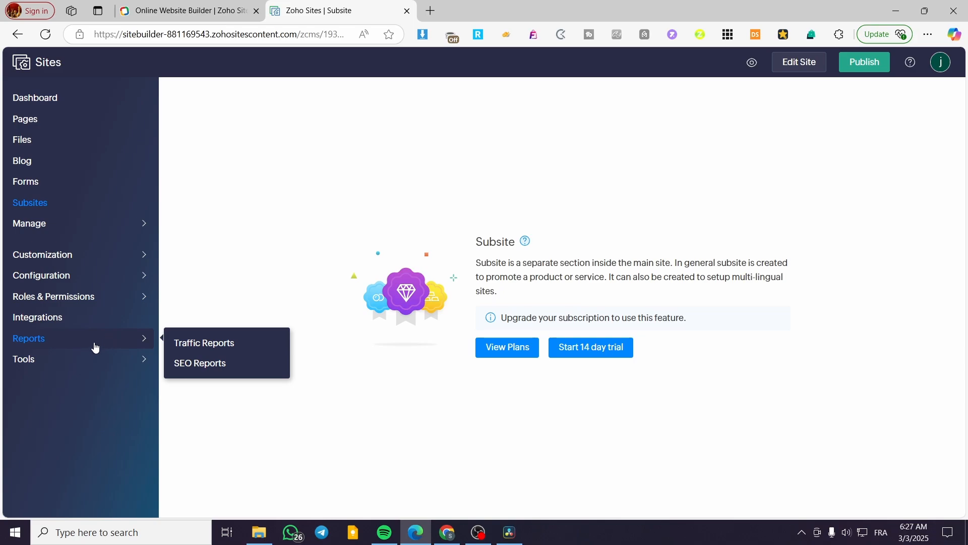
mouse_move(84, 364)
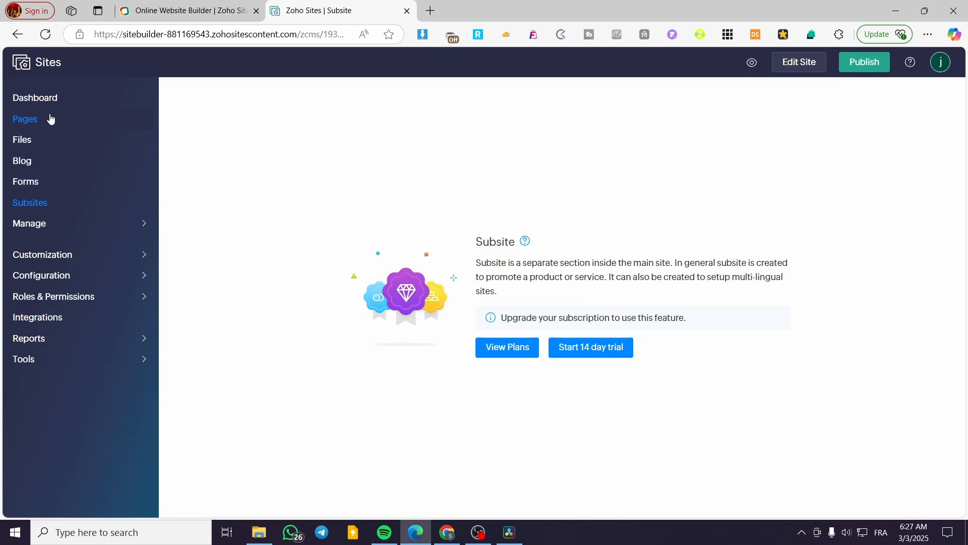
Create an editable custom copy of the current Naturest template, named "test".
mouse_move(87, 258)
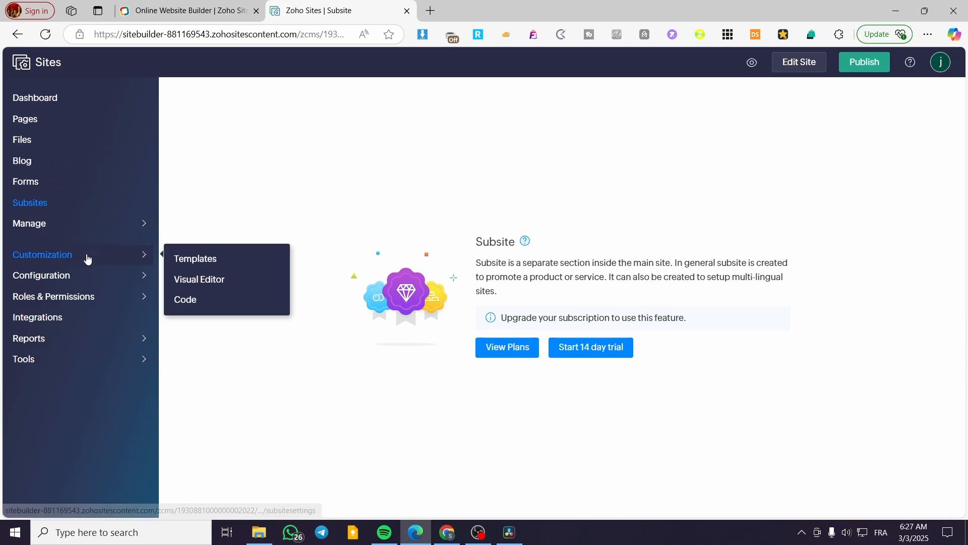
click(220, 265)
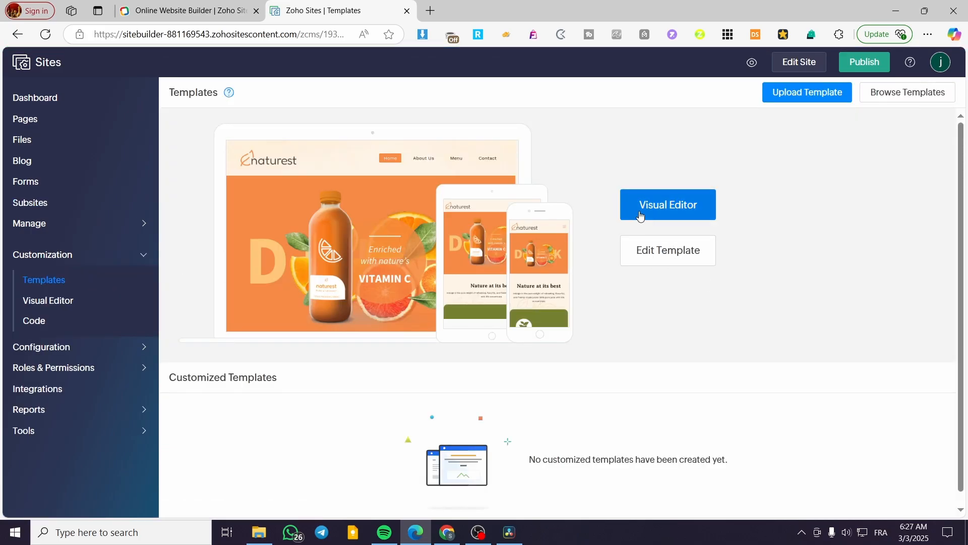
click(659, 259)
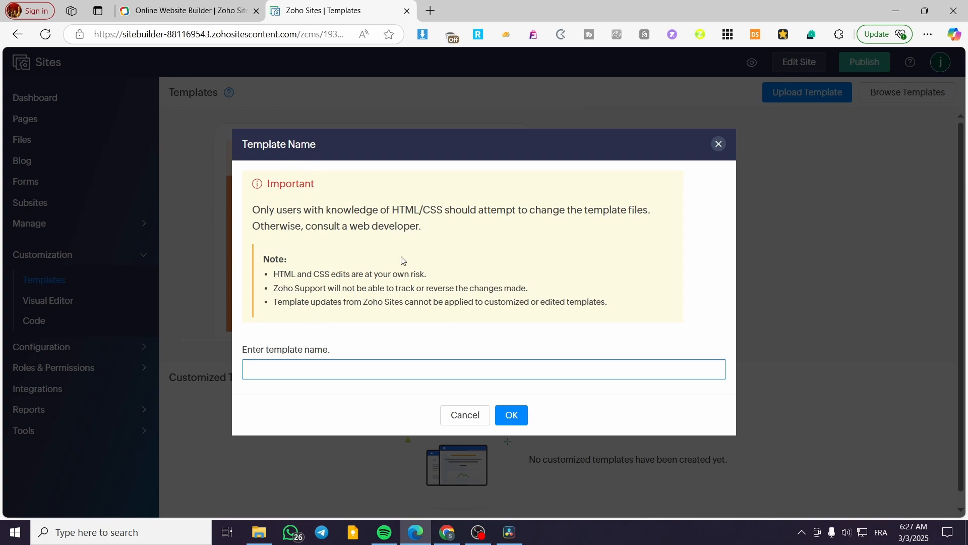
drag(254, 212, 441, 225)
click(452, 259)
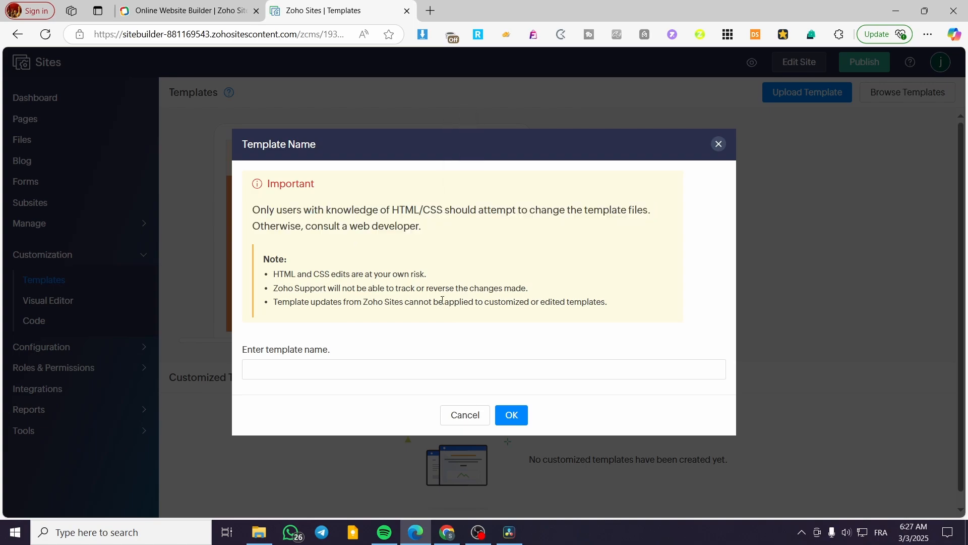
click(434, 374)
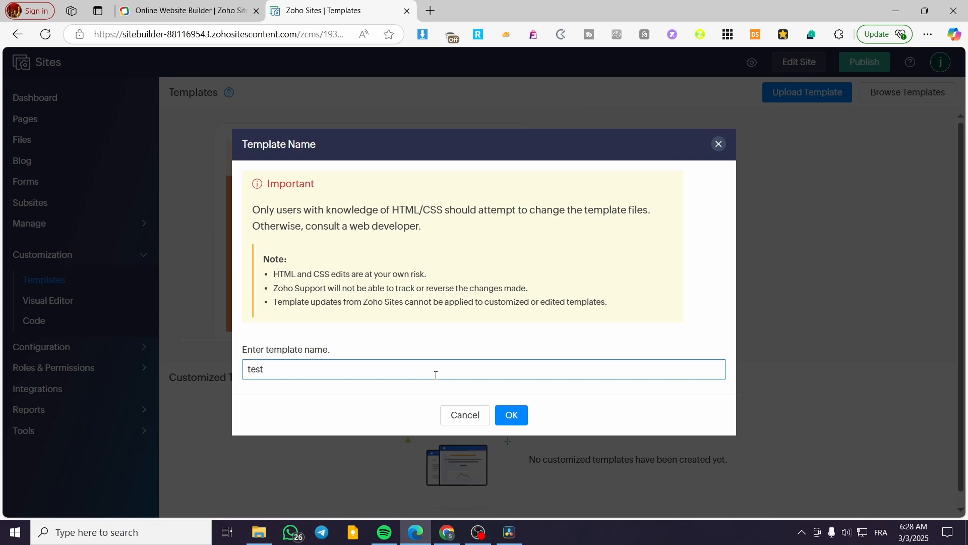
click(512, 411)
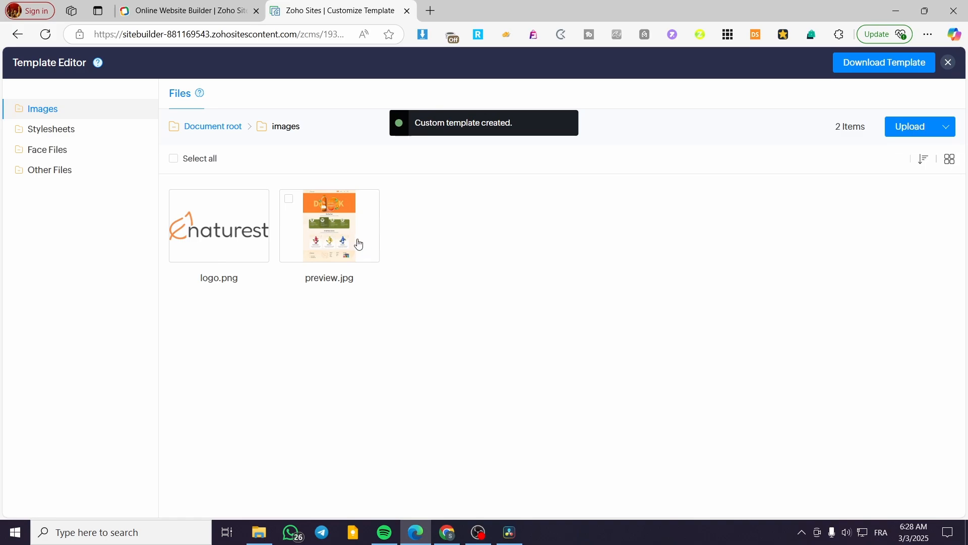
Examine the files in the custom template's Stylesheets, Face Files and Other Files folders.
click(95, 132)
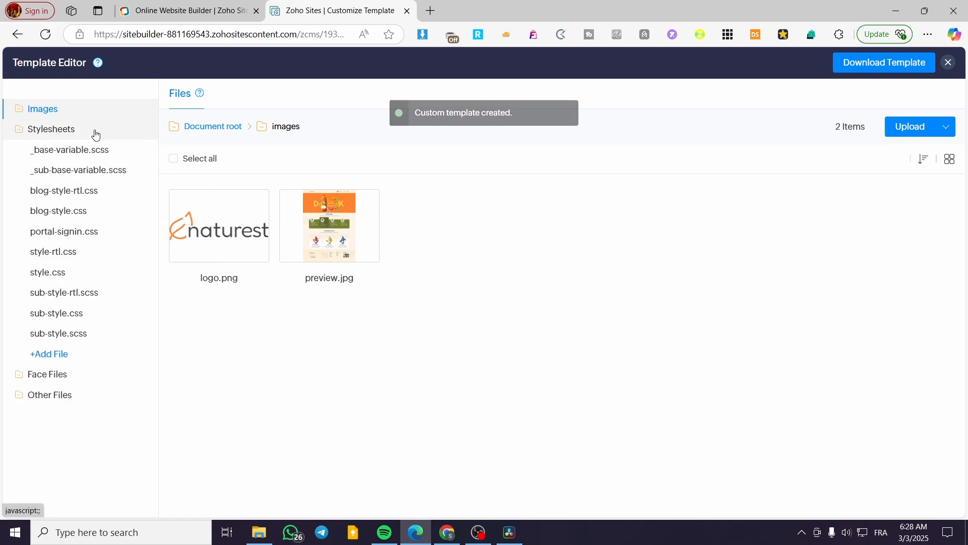
click(67, 132)
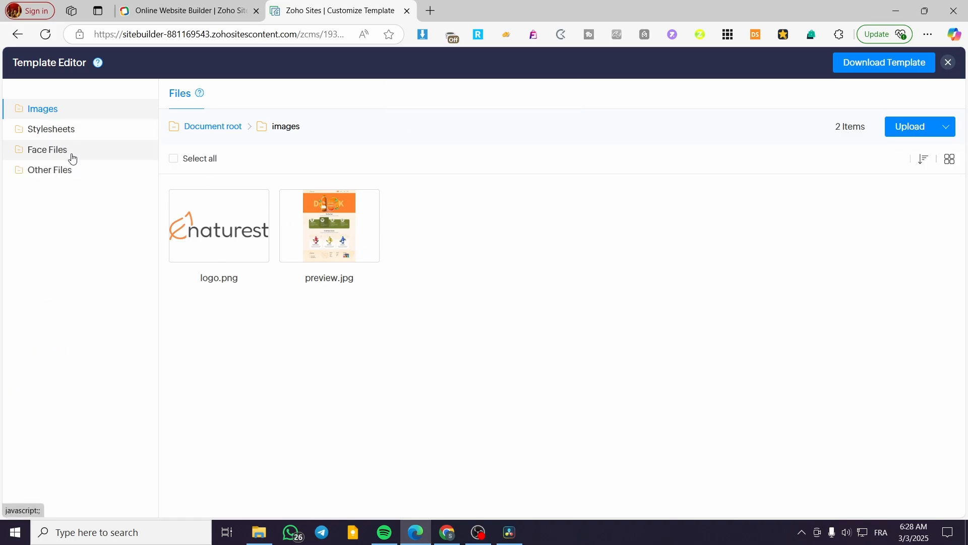
click(68, 158)
click(68, 193)
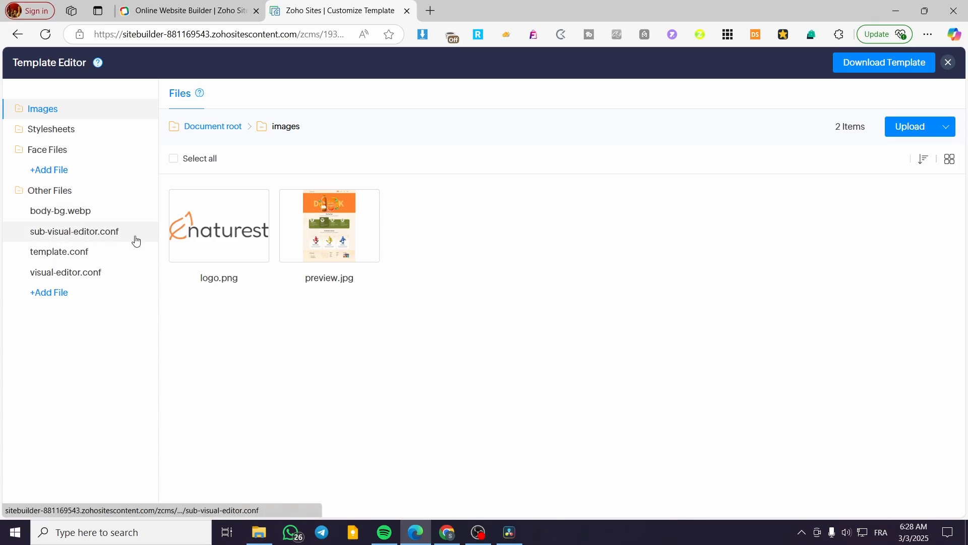
click(80, 136)
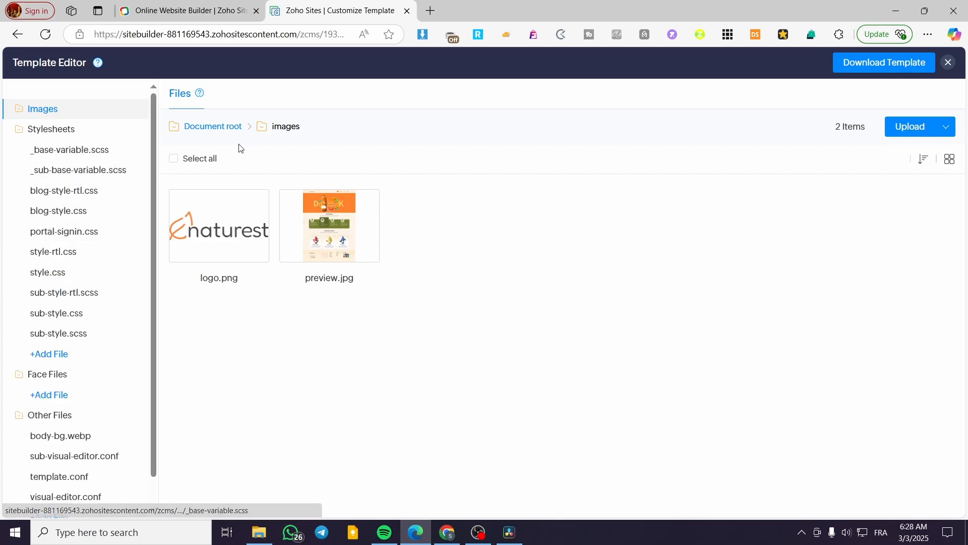
View the code of the _base-variable.scss stylesheet and leave the Template Editor.
click(84, 154)
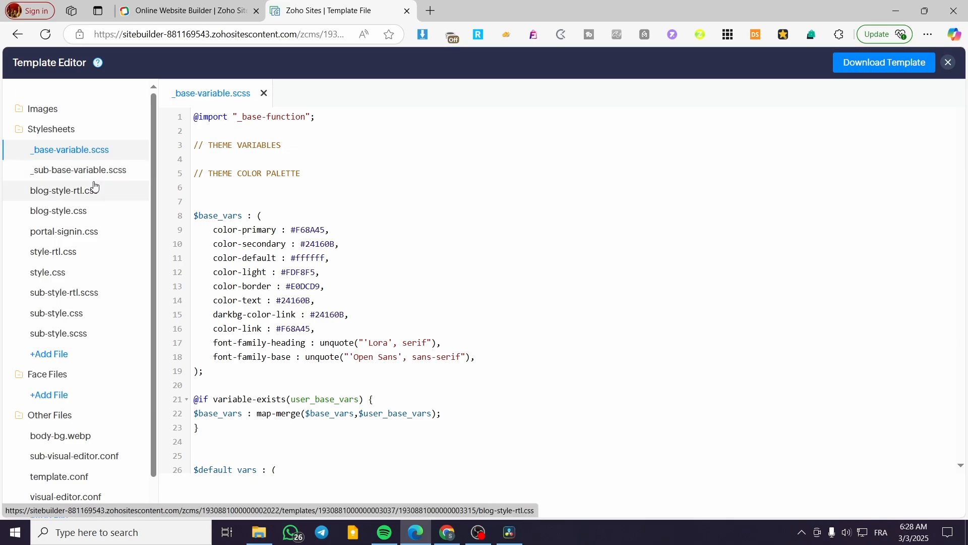
scroll(83, 353, down, 1)
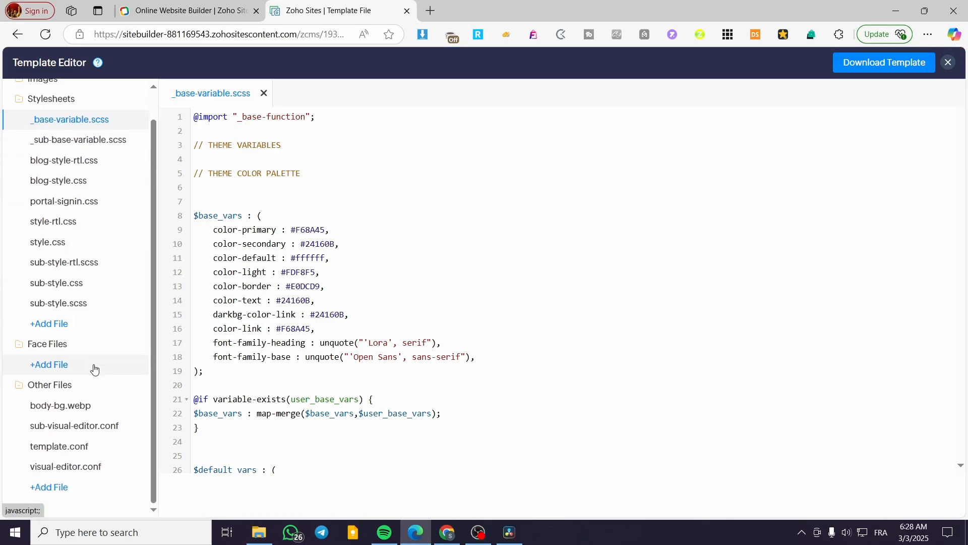
click(949, 64)
click(670, 251)
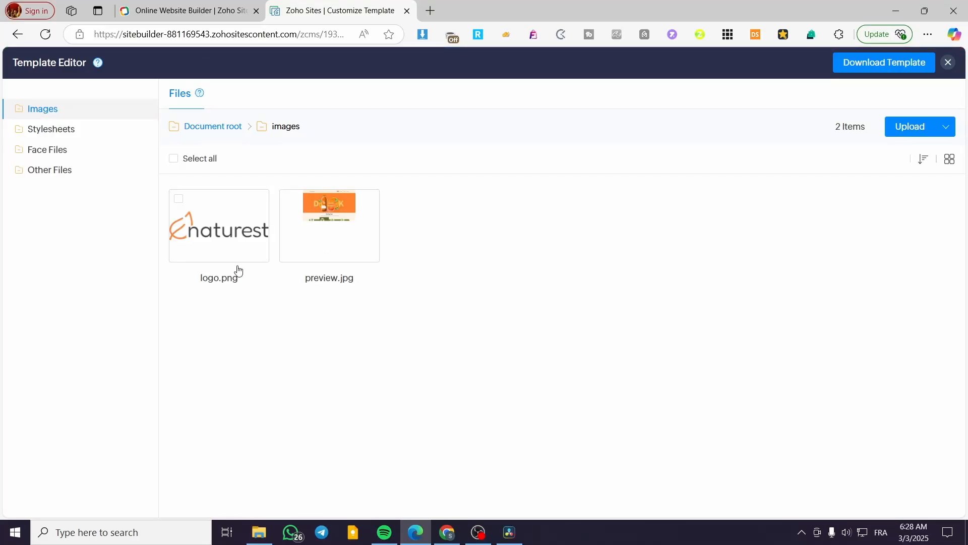
click(948, 63)
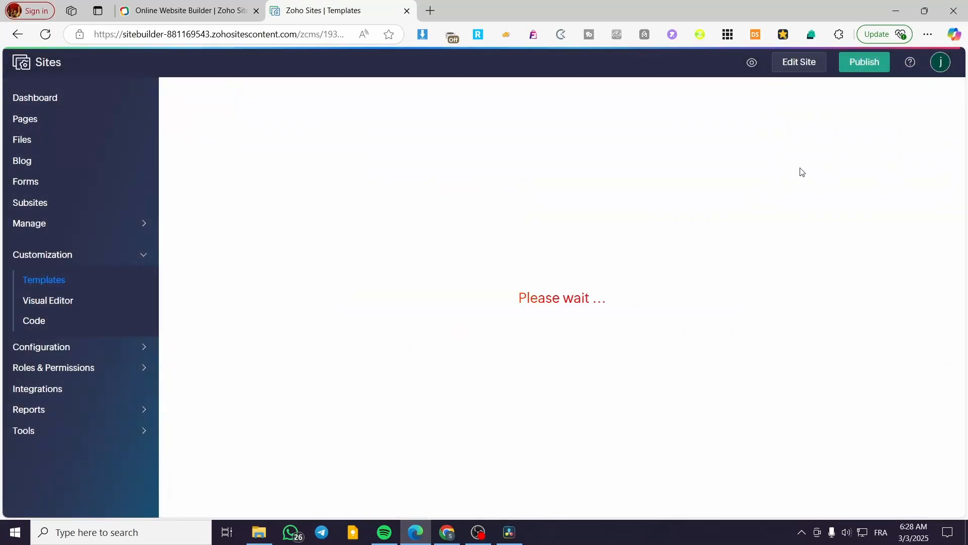
Open the Visual Editor and examine the Element and Header settings in its advanced customization.
click(698, 215)
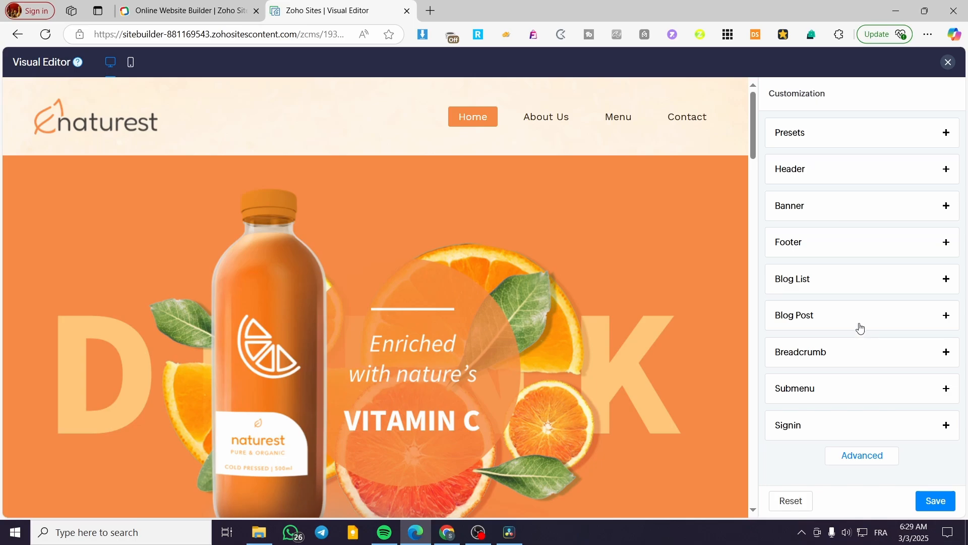
click(862, 457)
scroll(908, 356, down, 1)
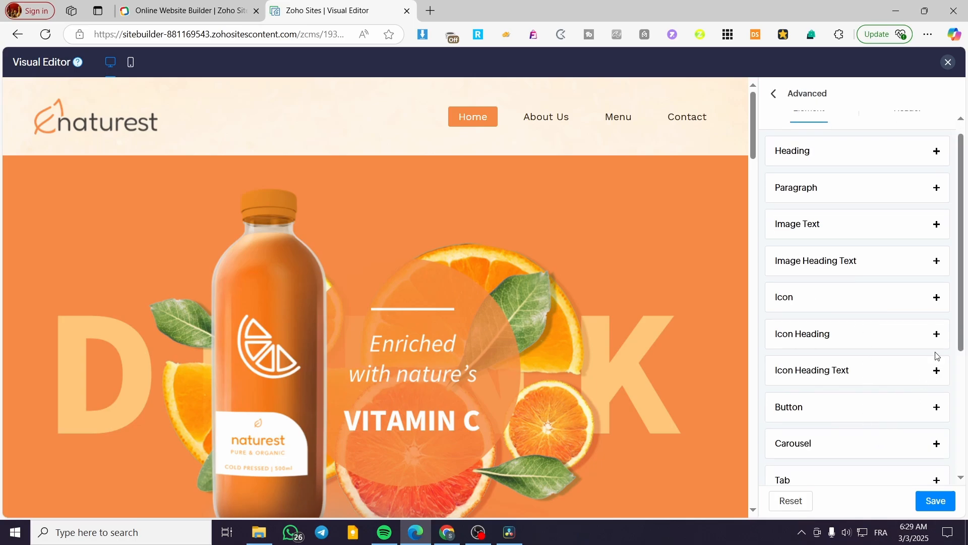
scroll(917, 348, up, 1)
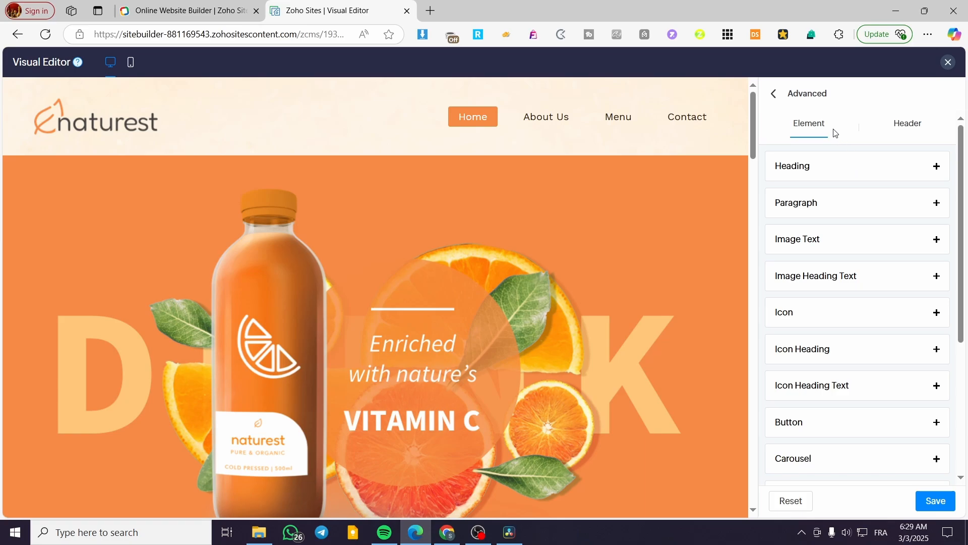
click(773, 94)
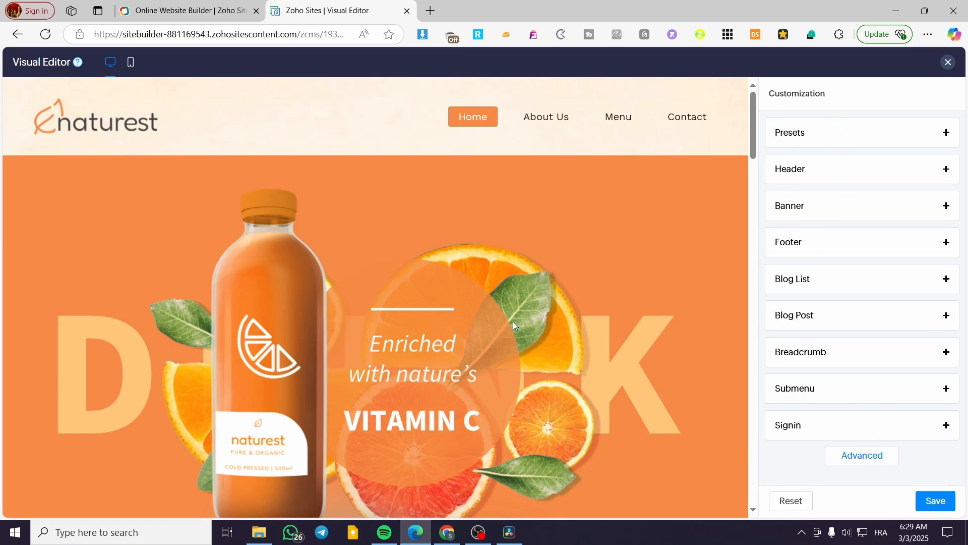
click(863, 458)
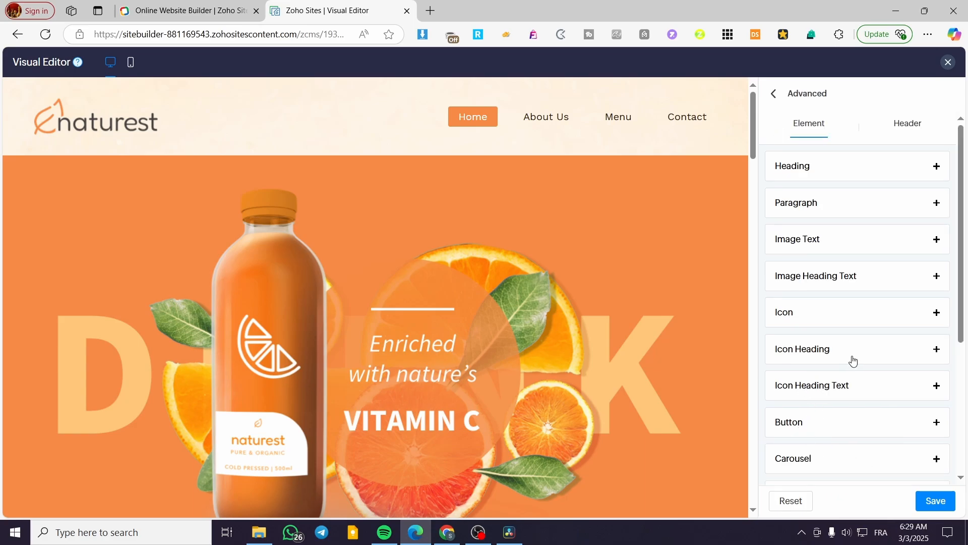
click(912, 134)
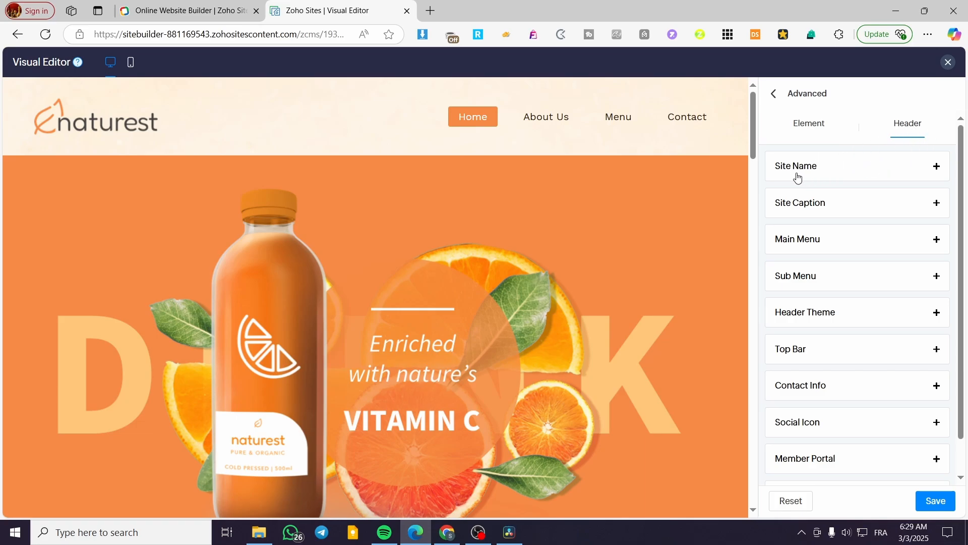
Examine the Site Caption and Main Menu options and the remaining categories in the advanced Header settings.
click(860, 209)
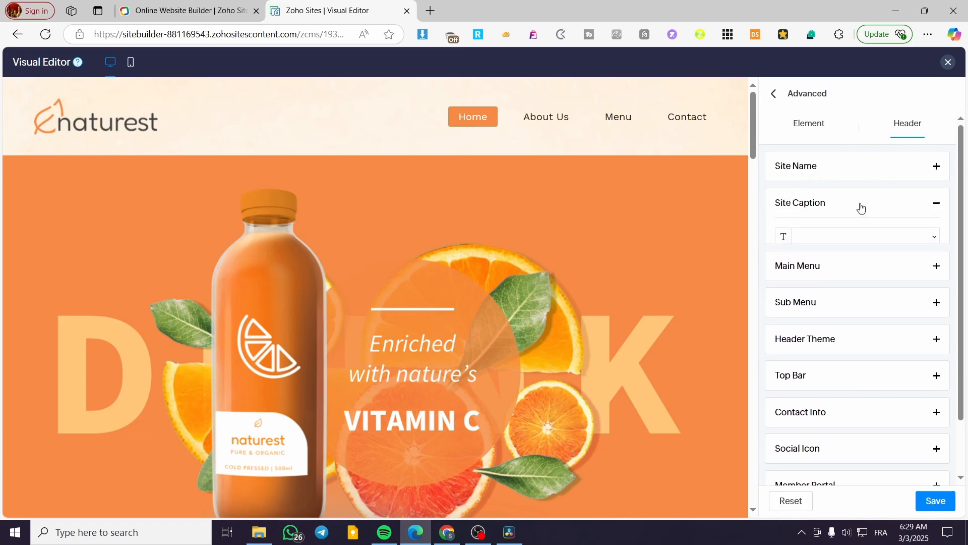
click(860, 208)
click(829, 249)
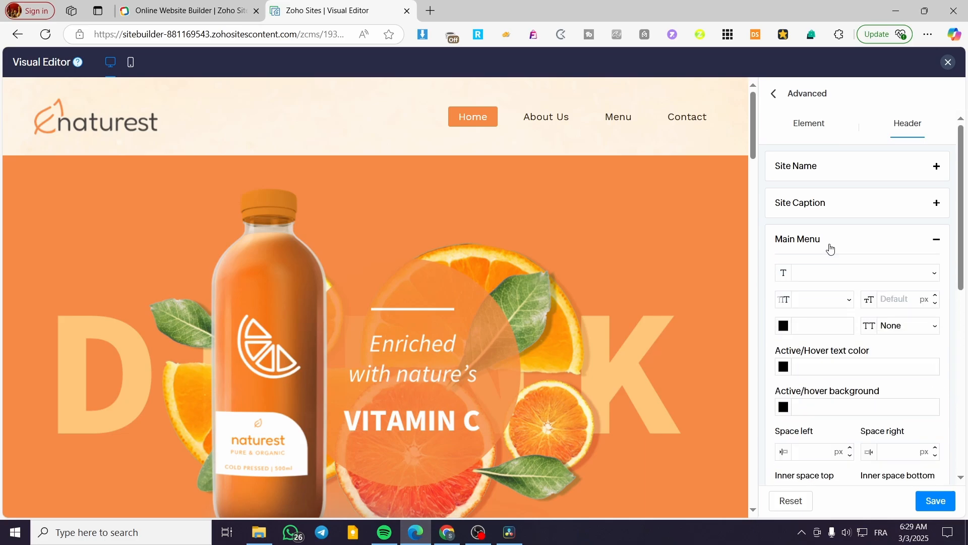
click(830, 249)
click(845, 240)
scroll(827, 303, down, 5)
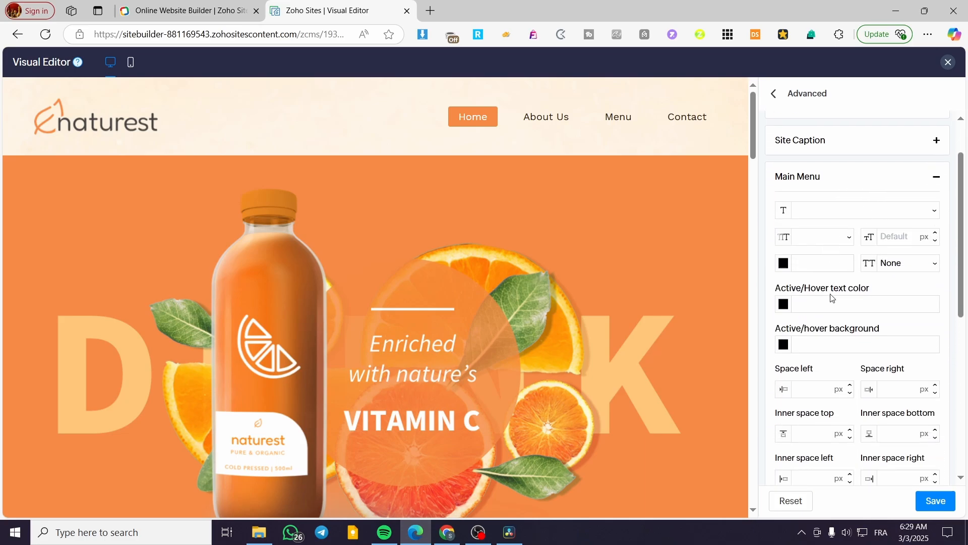
scroll(828, 318, up, 5)
click(869, 204)
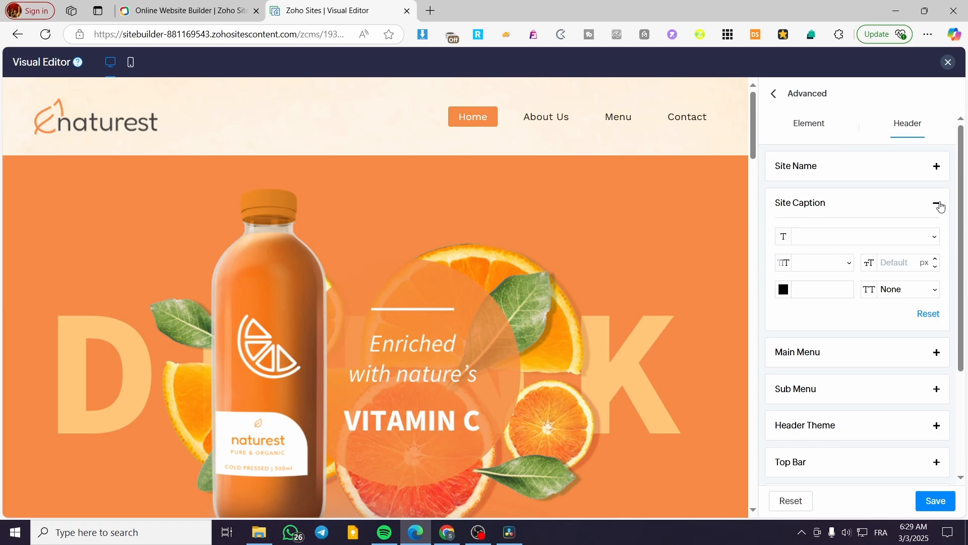
click(939, 204)
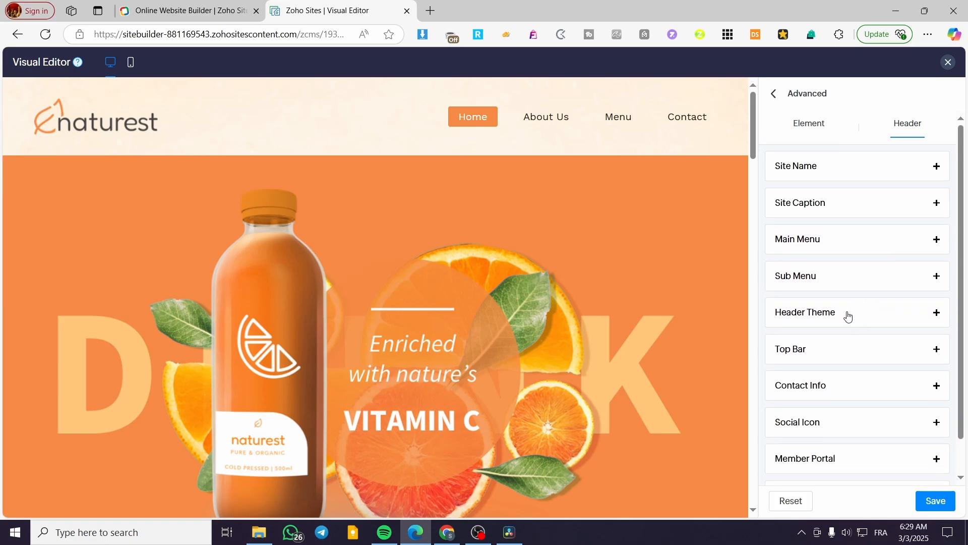
scroll(830, 333, down, 2)
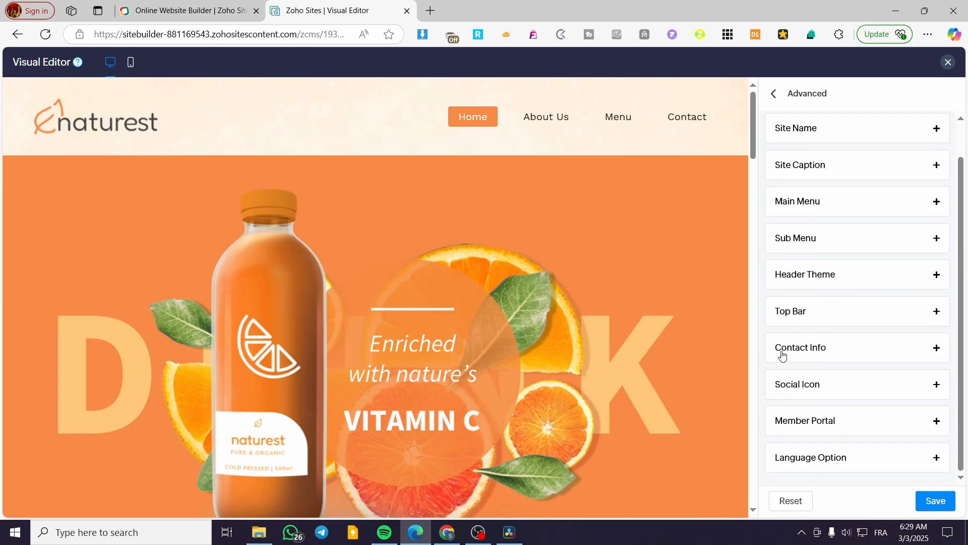
scroll(828, 166, up, 2)
Examine the Paragraph element's text and link options and the Icon Heading Text entry in the advanced Element settings.
click(810, 123)
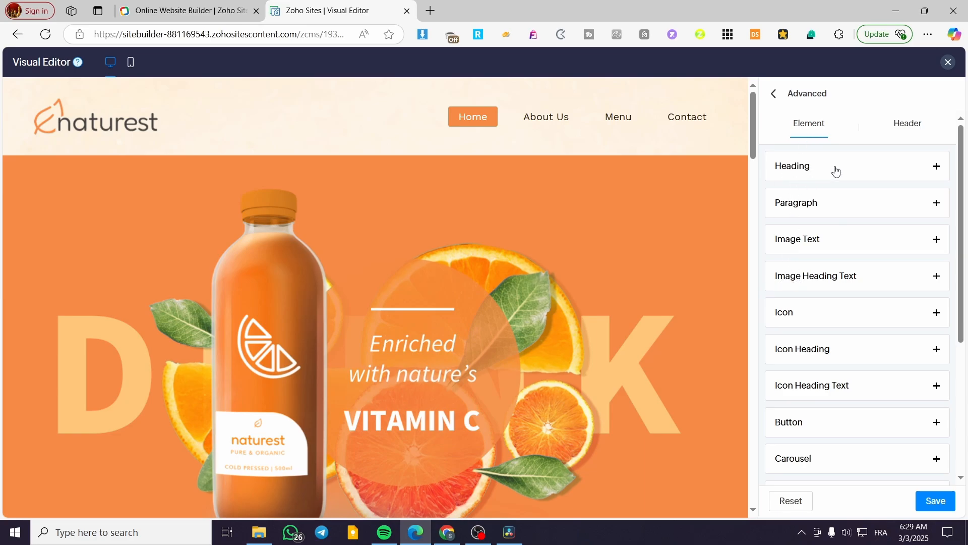
click(837, 205)
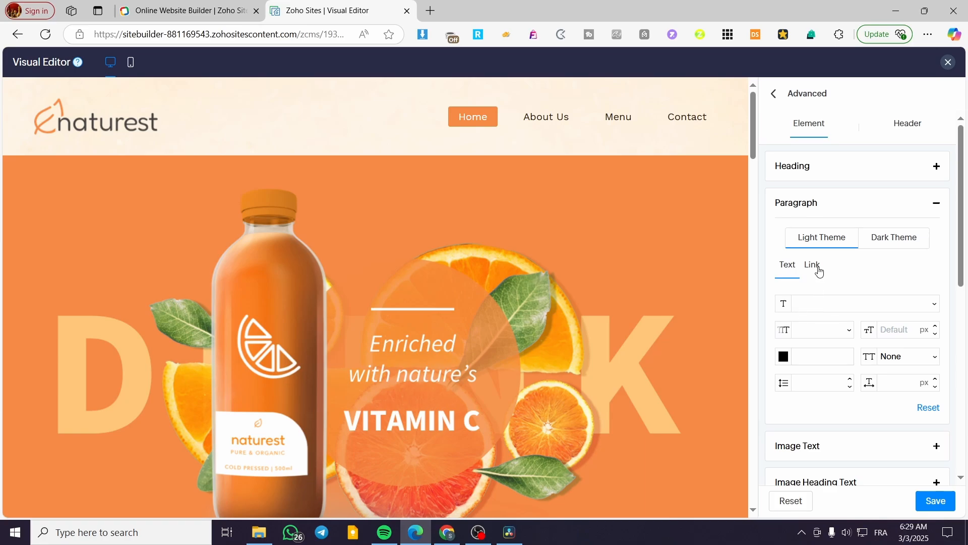
right_click(540, 308)
key(Escape)
scroll(834, 264, down, 1)
click(812, 201)
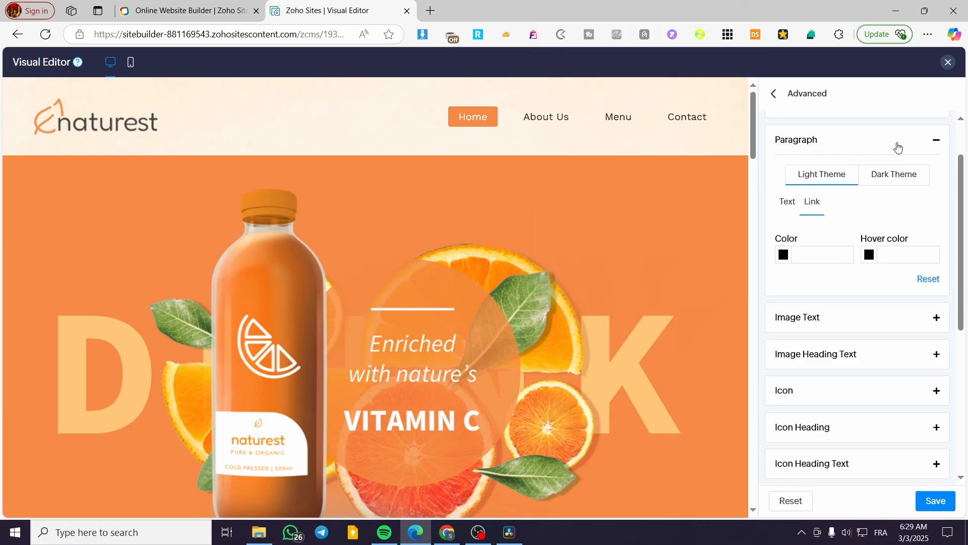
click(936, 140)
scroll(860, 295, down, 1)
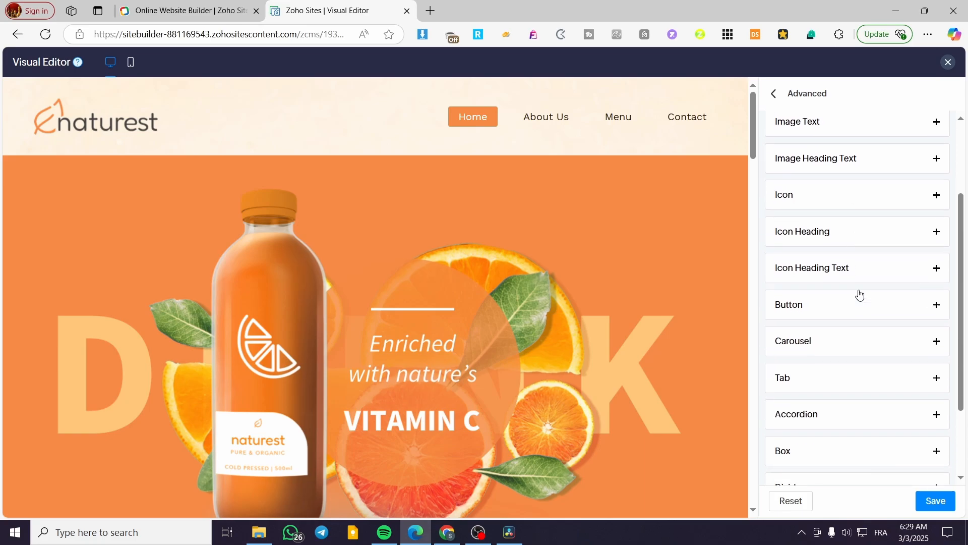
click(834, 259)
click(835, 259)
Look through the Home page preview, open the About Us page in it and review the remaining element types.
scroll(548, 281, down, 5)
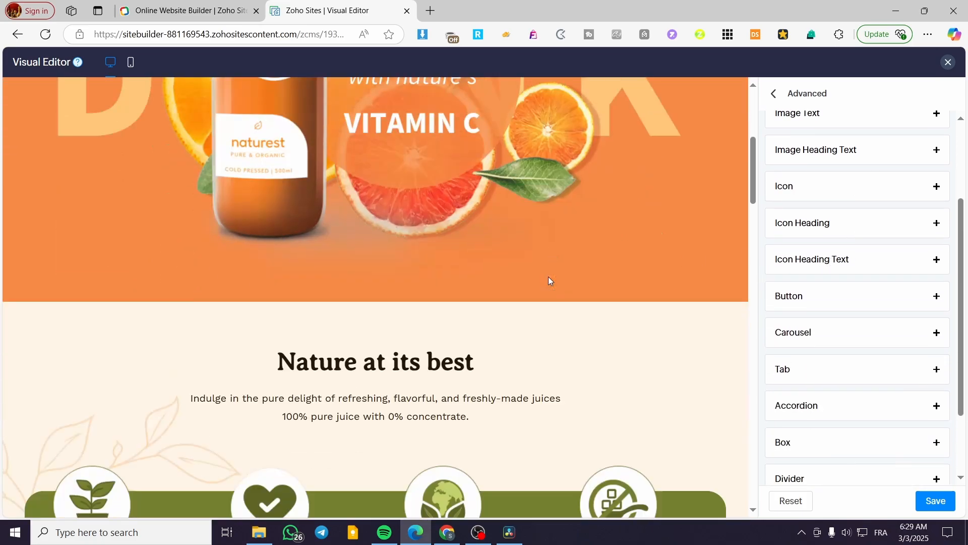
scroll(549, 281, down, 4)
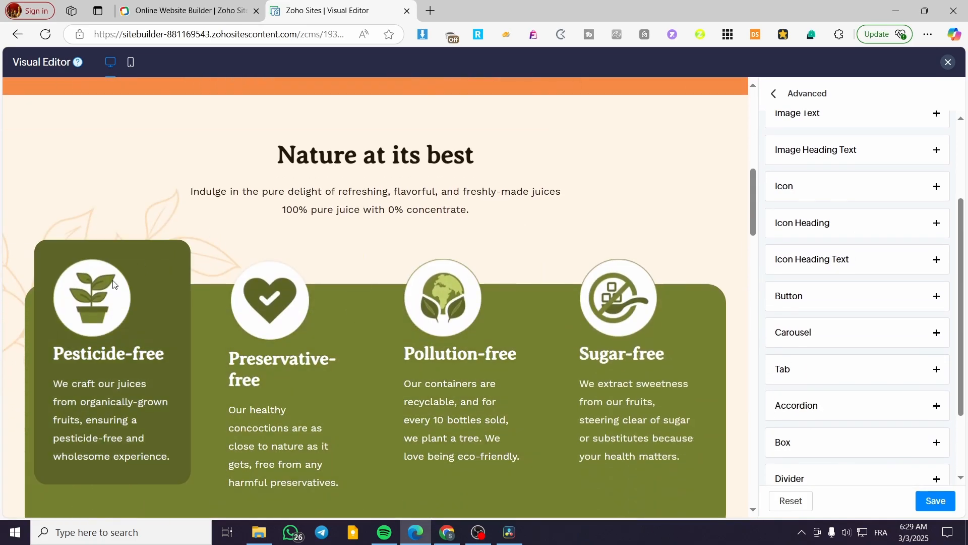
scroll(525, 305, up, 10)
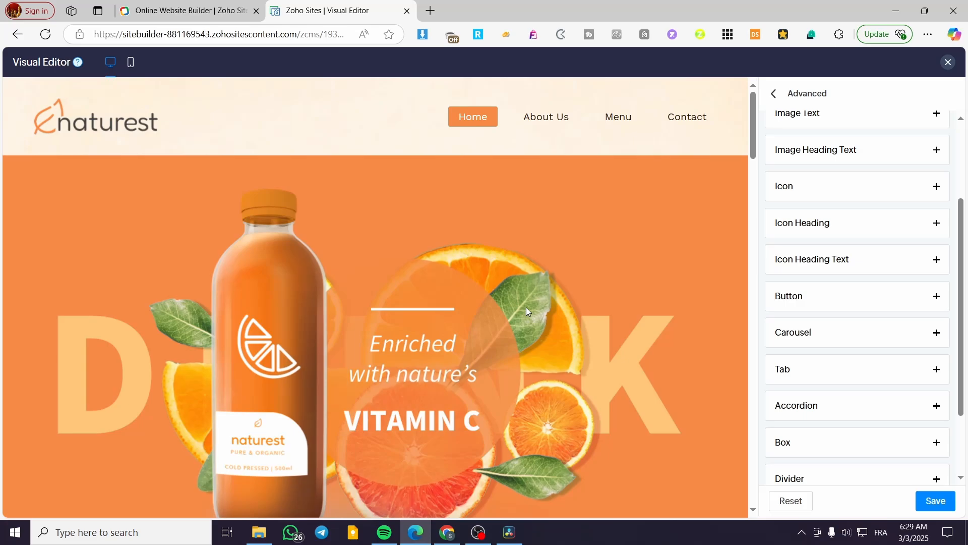
click(555, 120)
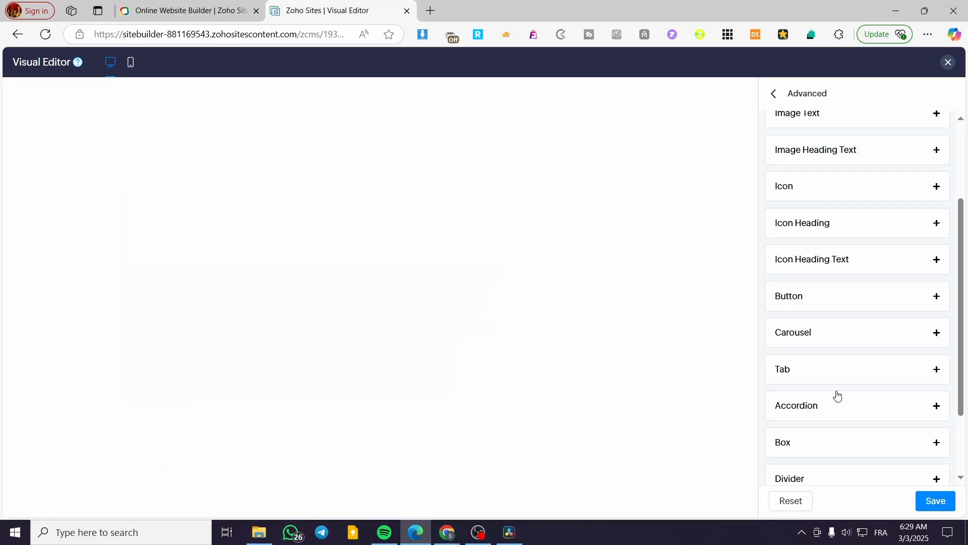
scroll(839, 396, down, 2)
Return to the main Customization settings and examine the Banner, Footer and Blog Post options.
click(775, 94)
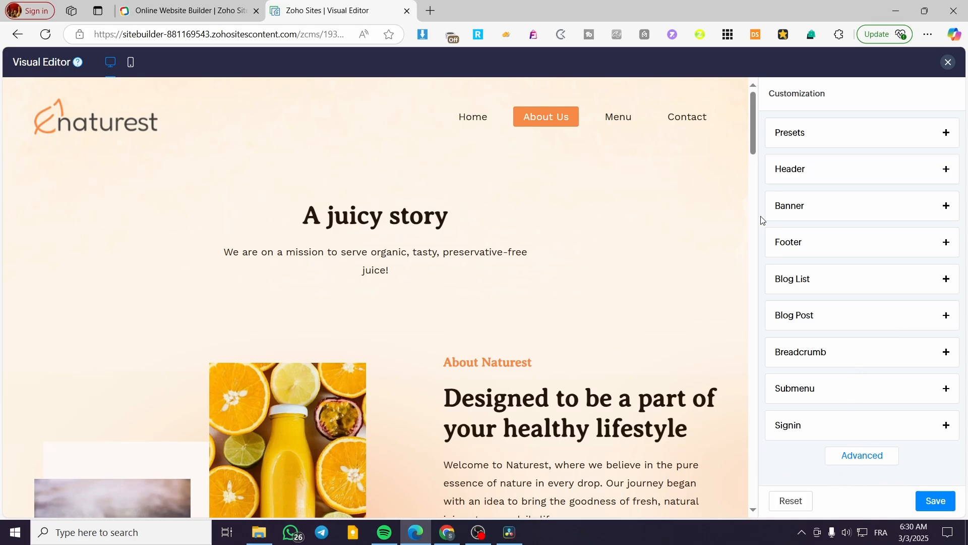
click(838, 210)
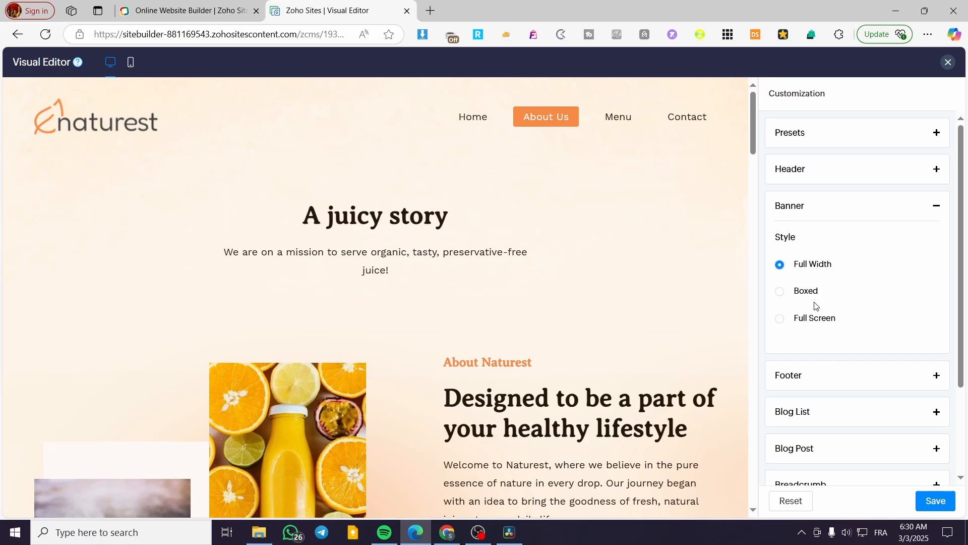
click(845, 383)
click(850, 361)
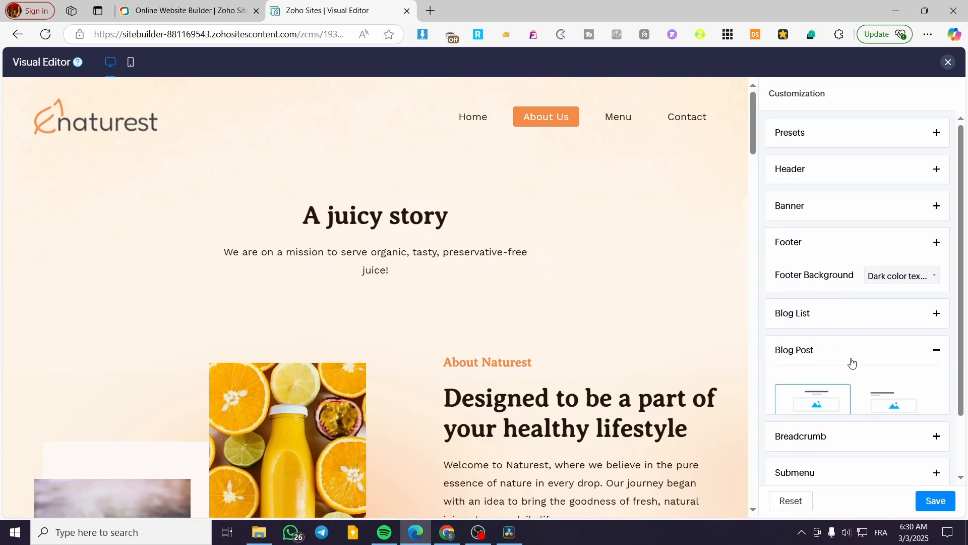
scroll(828, 348, down, 7)
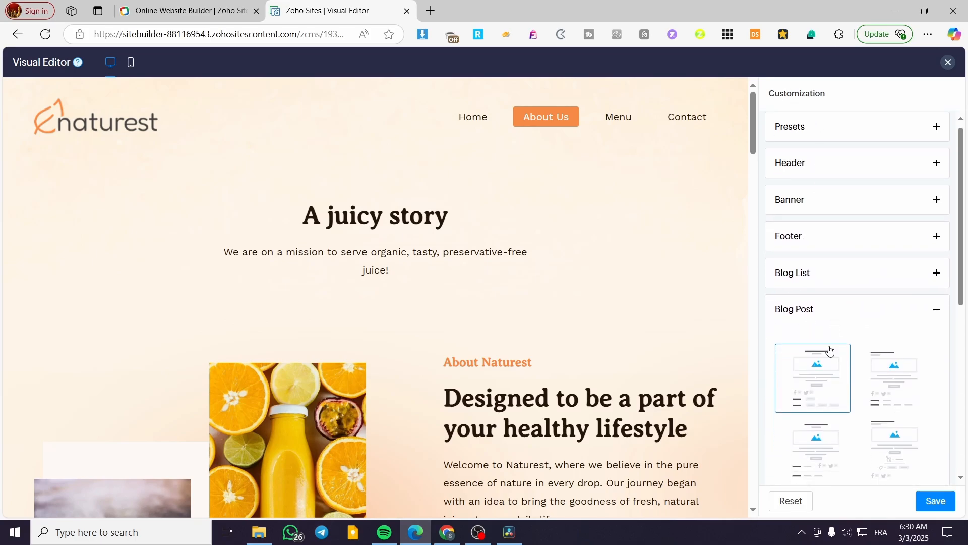
Reopen the advanced Element settings and examine the Paragraph theme, font weight, size and color options.
click(862, 470)
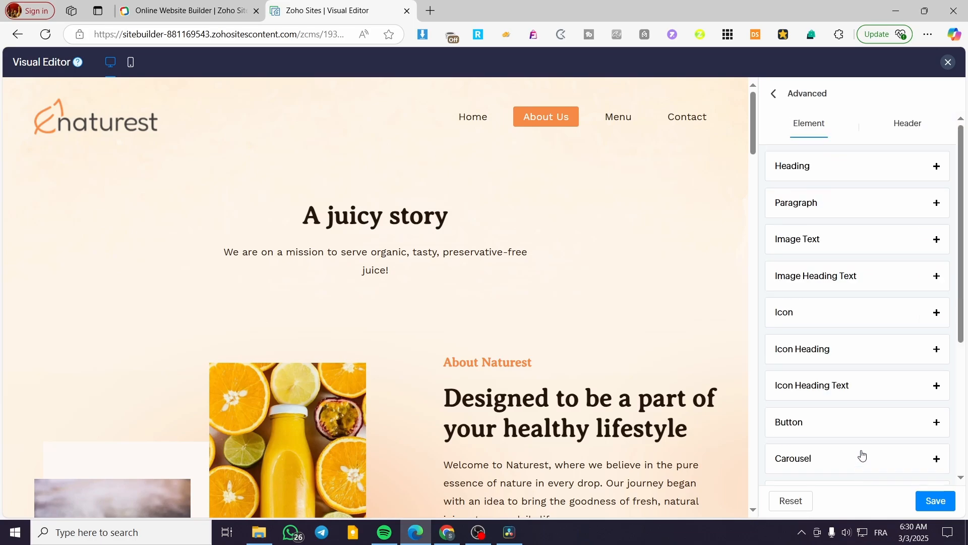
click(860, 205)
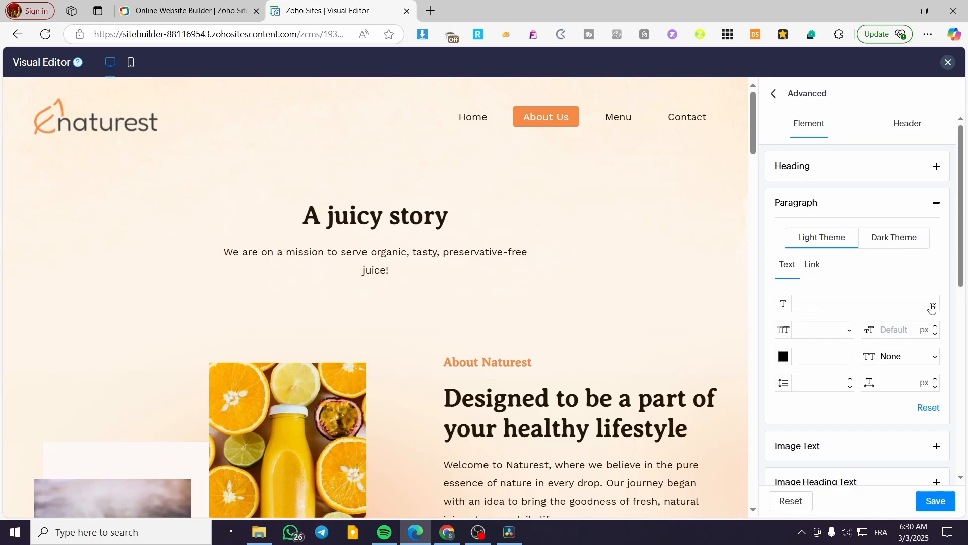
click(906, 247)
click(828, 244)
click(835, 330)
click(936, 330)
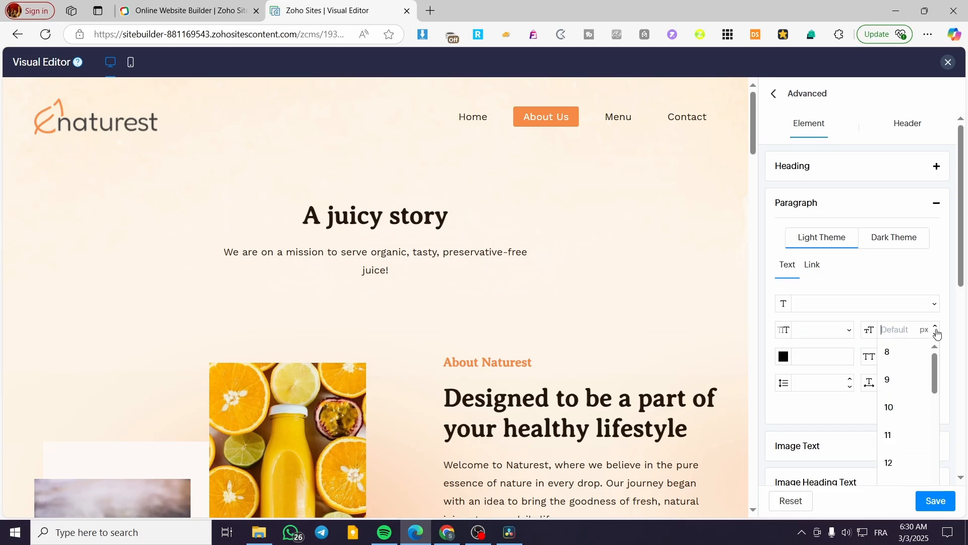
click(822, 356)
click(823, 310)
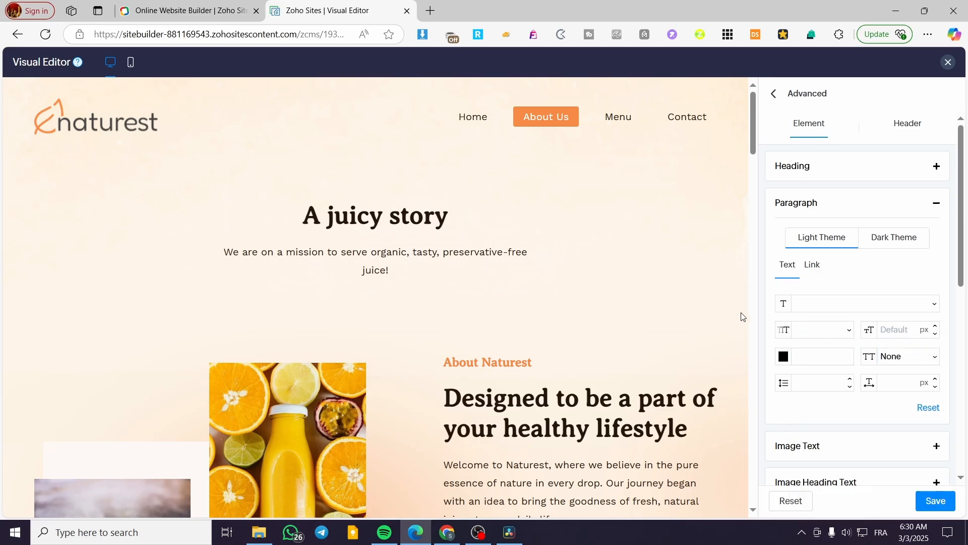
Examine the Accordion element's styling options and look through the About Us page preview.
scroll(923, 413, down, 7)
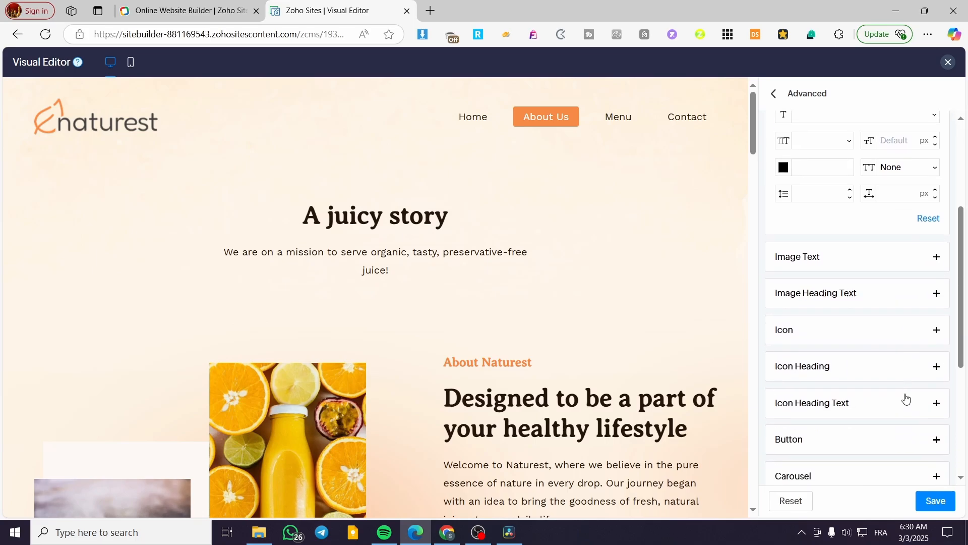
click(898, 361)
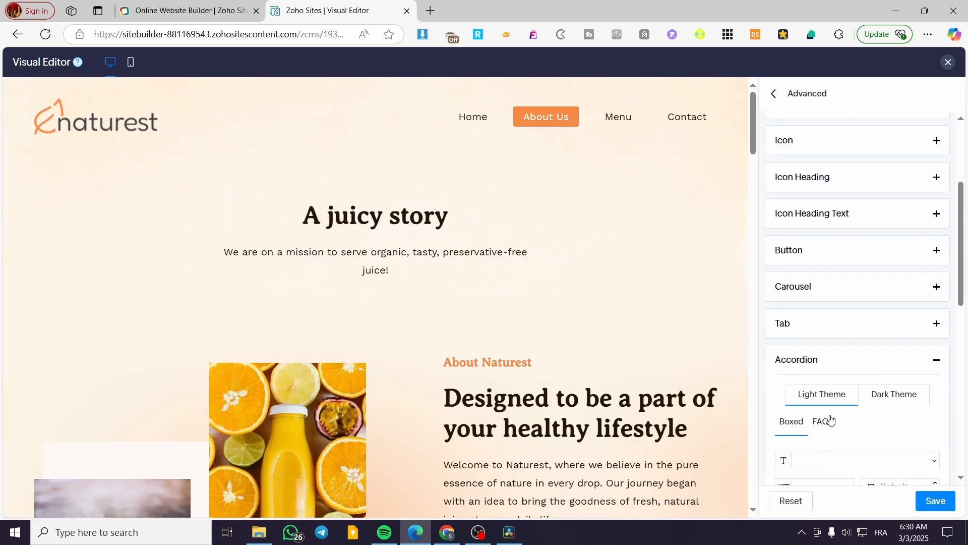
scroll(823, 430, down, 6)
scroll(252, 373, down, 10)
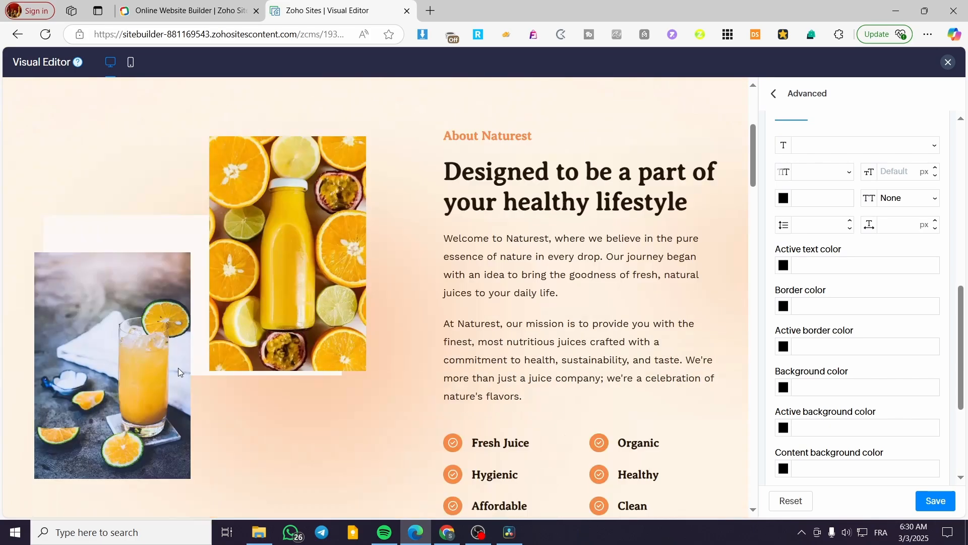
scroll(190, 364, up, 10)
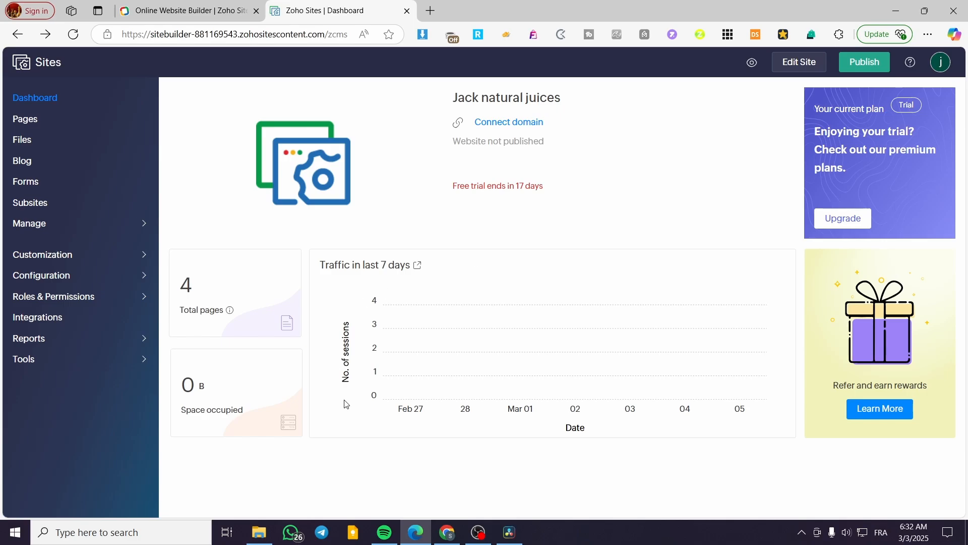
Open the Jack natural juices site for editing and view the general settings of the Home page's bottle image.
mouse_move(97, 261)
click(800, 65)
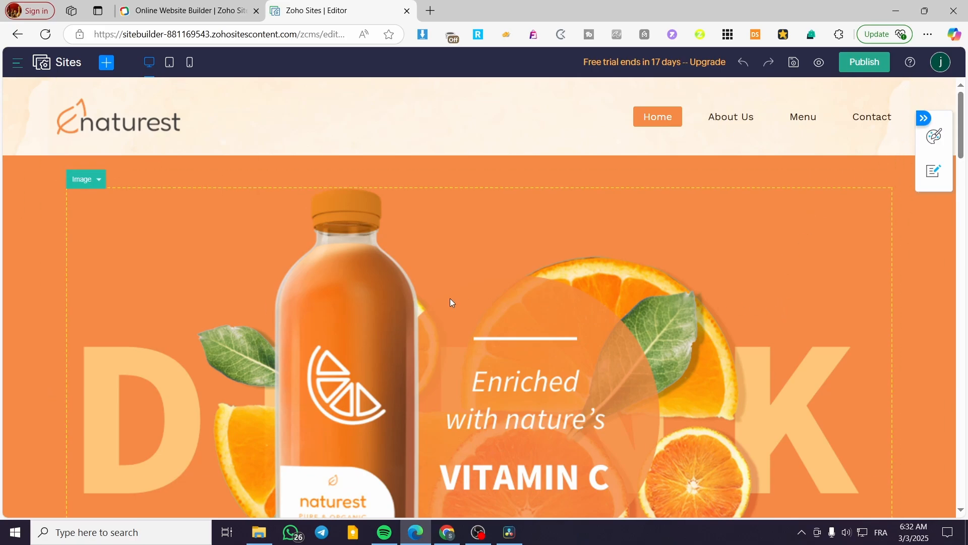
click(231, 246)
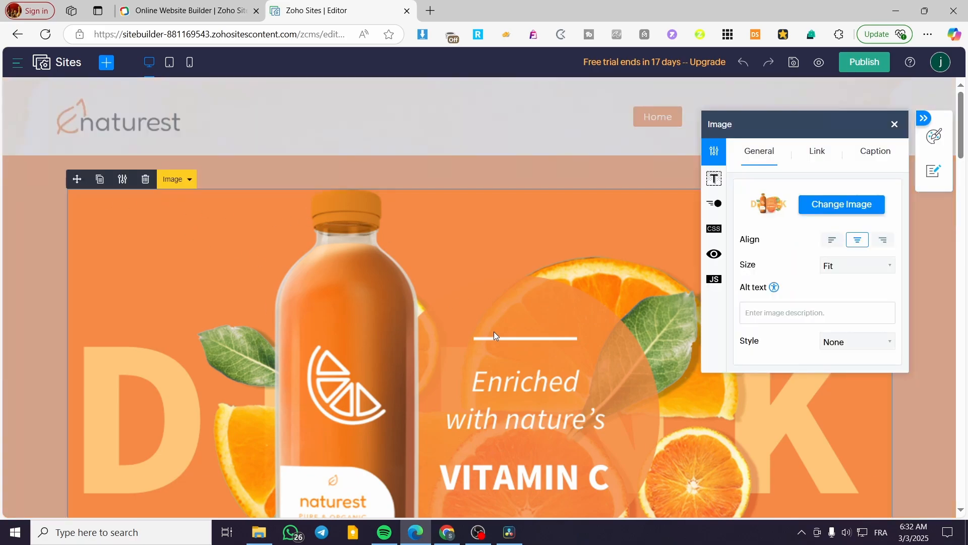
click(895, 125)
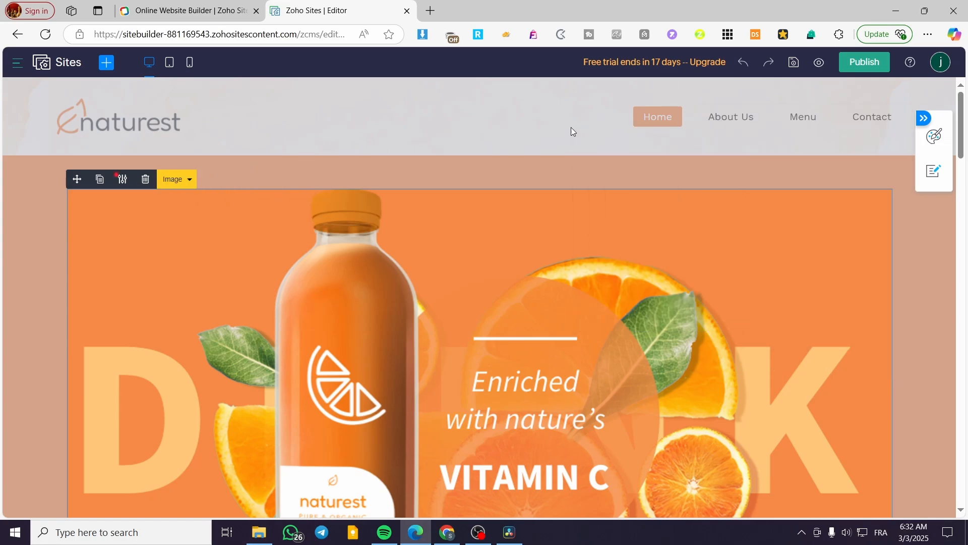
click(528, 119)
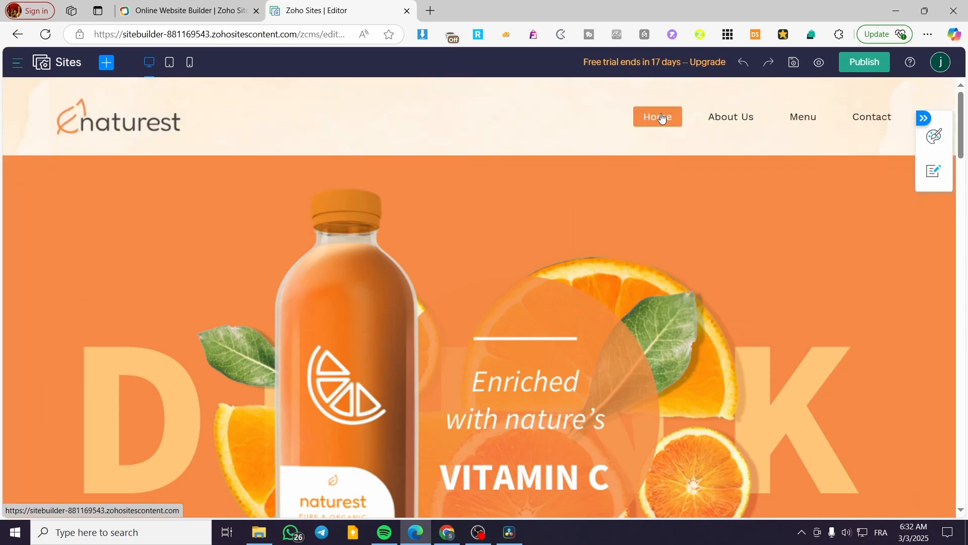
Open the About Us page, view the image files available for changing the logo, and return to the Home page.
click(730, 124)
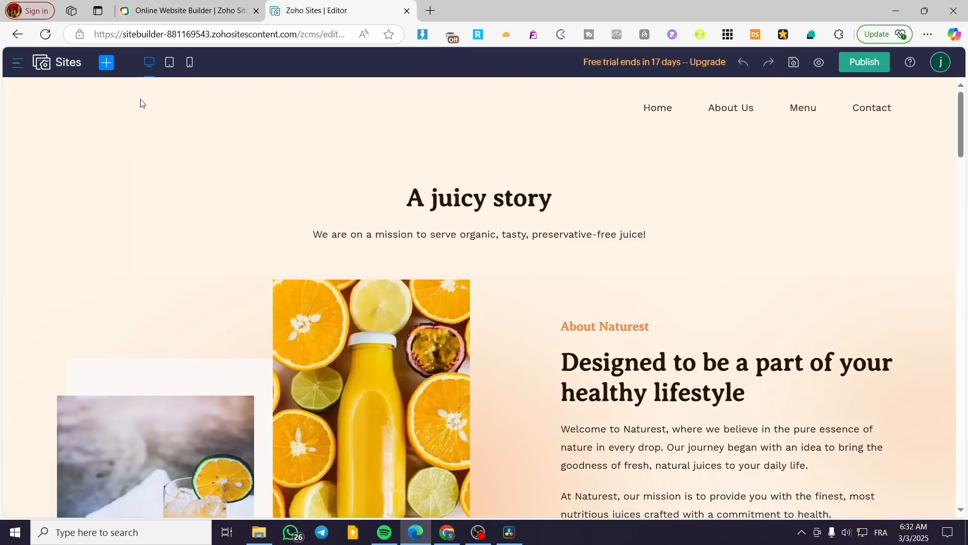
mouse_move(139, 134)
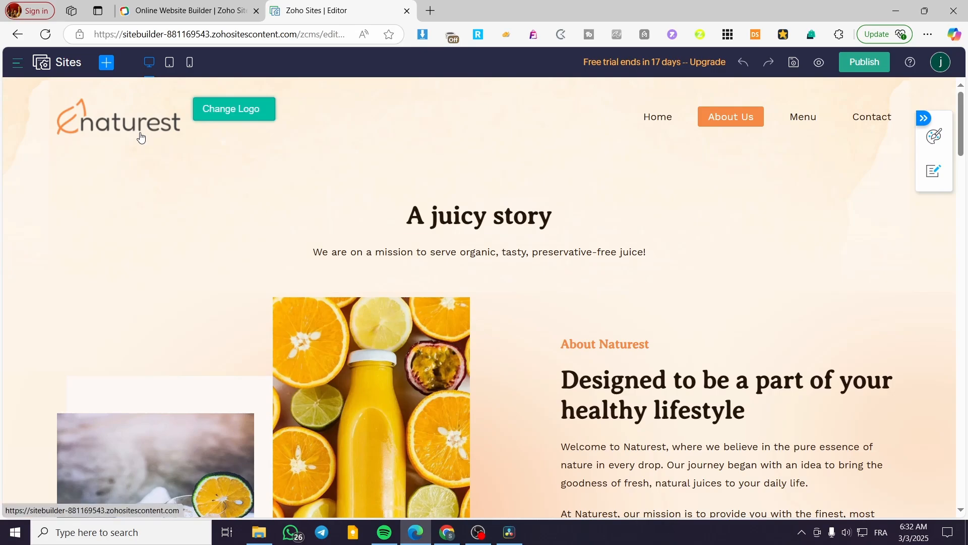
click(231, 113)
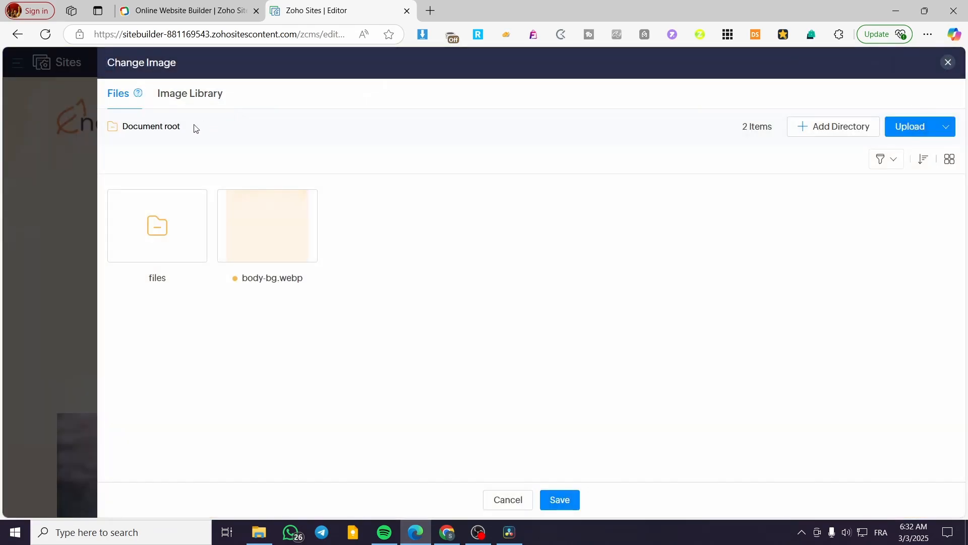
click(948, 63)
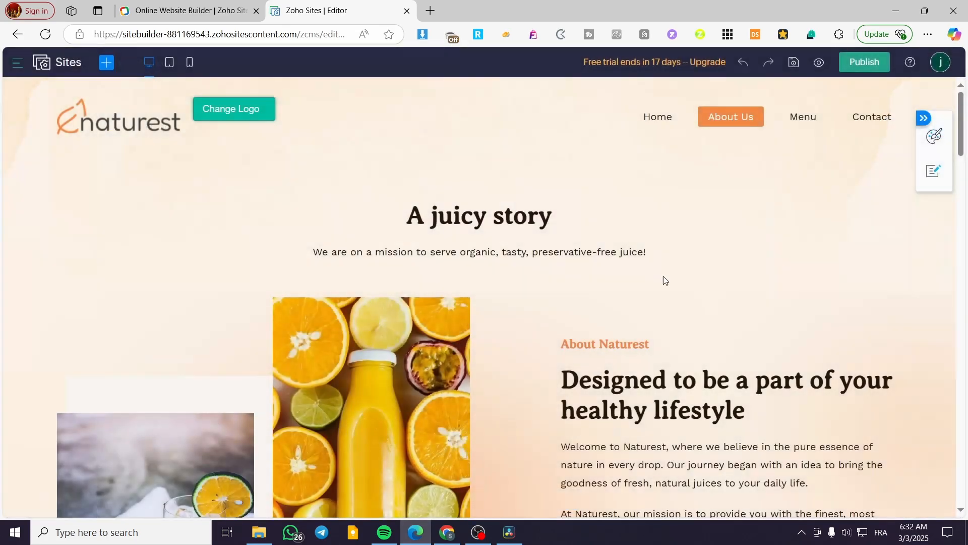
click(670, 123)
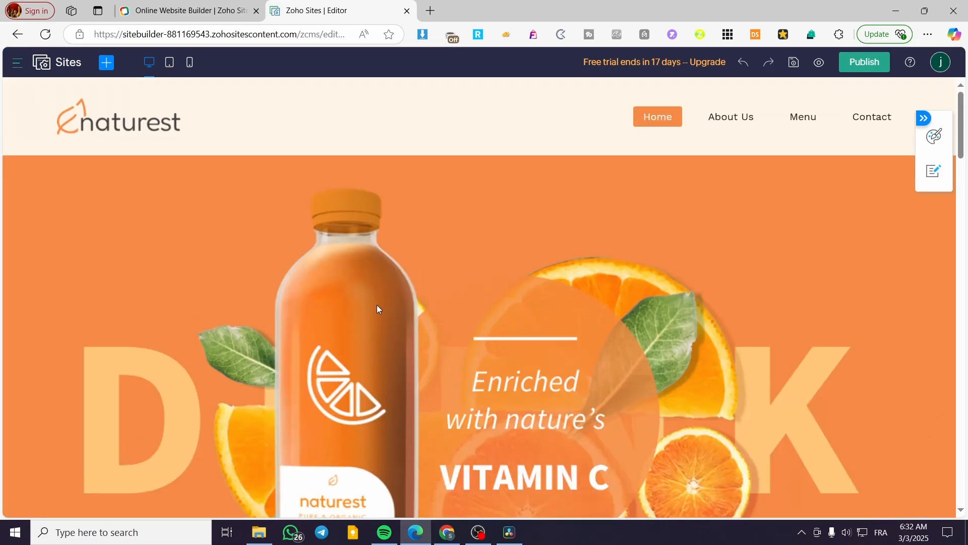
Select the Home page's hero bottle image and view its parent levels: Column, Row, Hero slide and Hero.
click(375, 309)
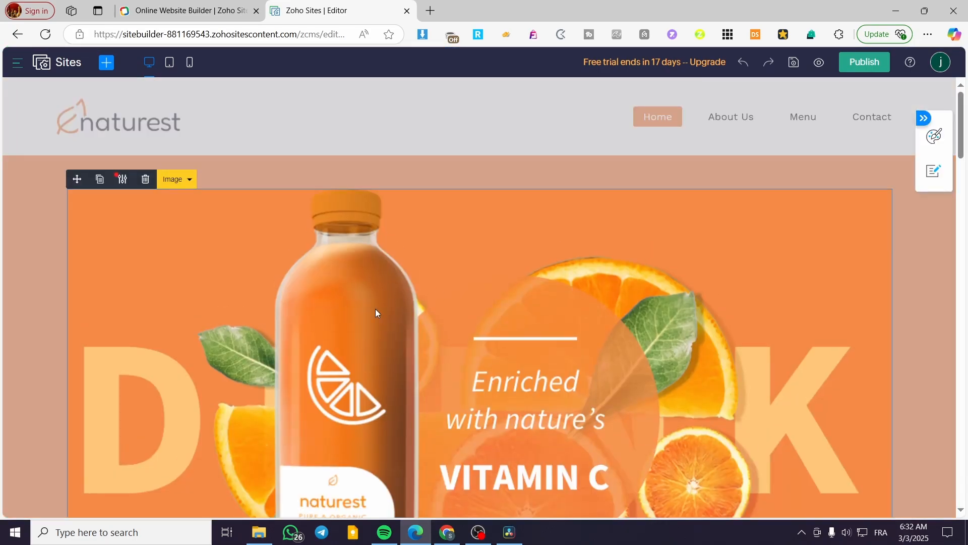
click(189, 180)
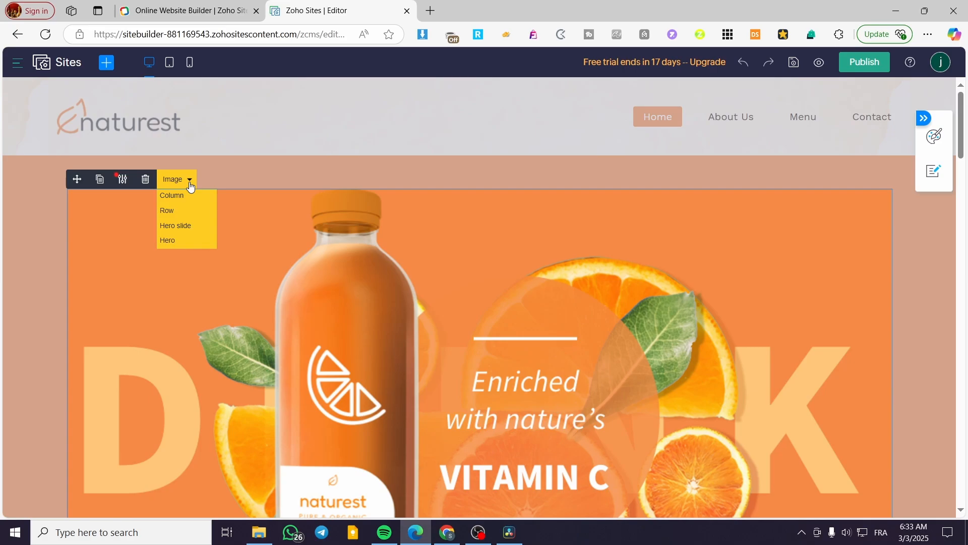
click(191, 180)
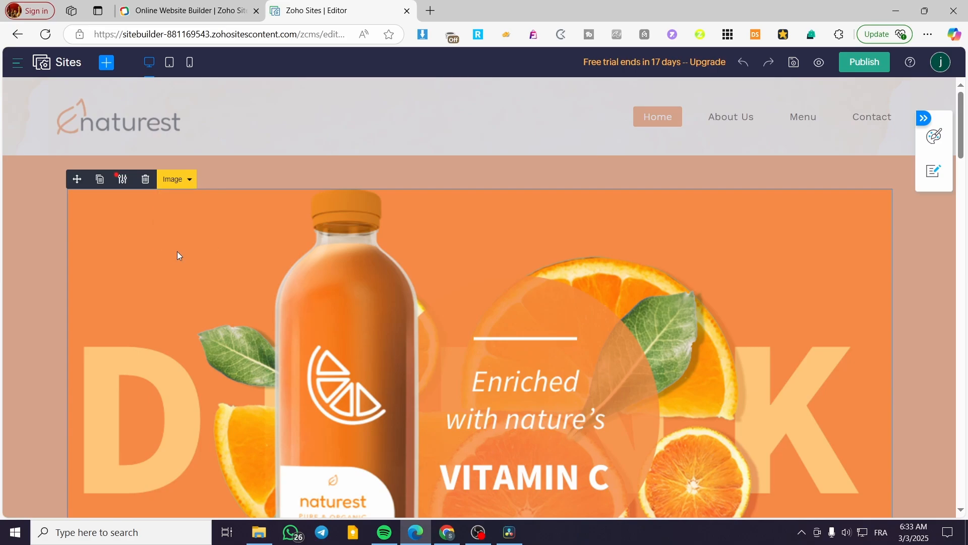
click(183, 185)
scroll(325, 291, down, 3)
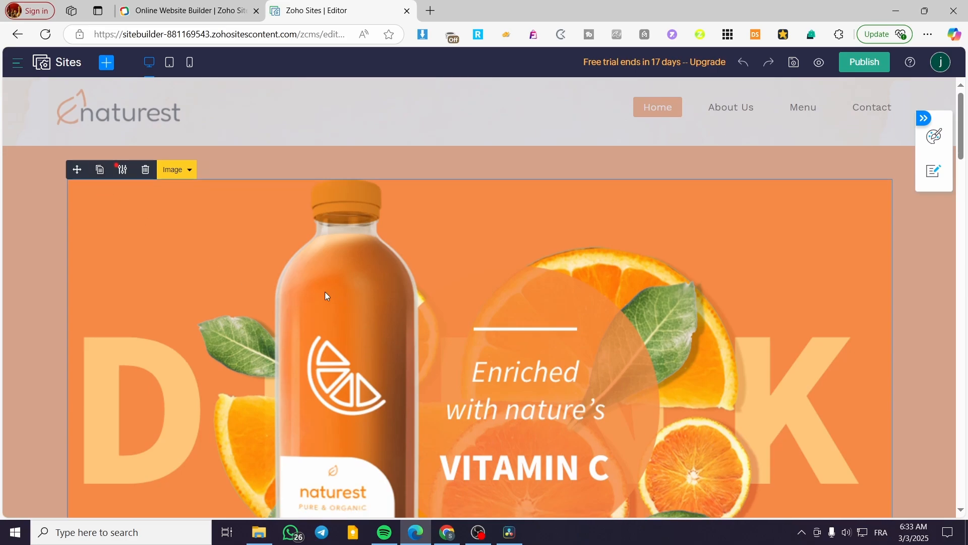
scroll(426, 276, up, 1)
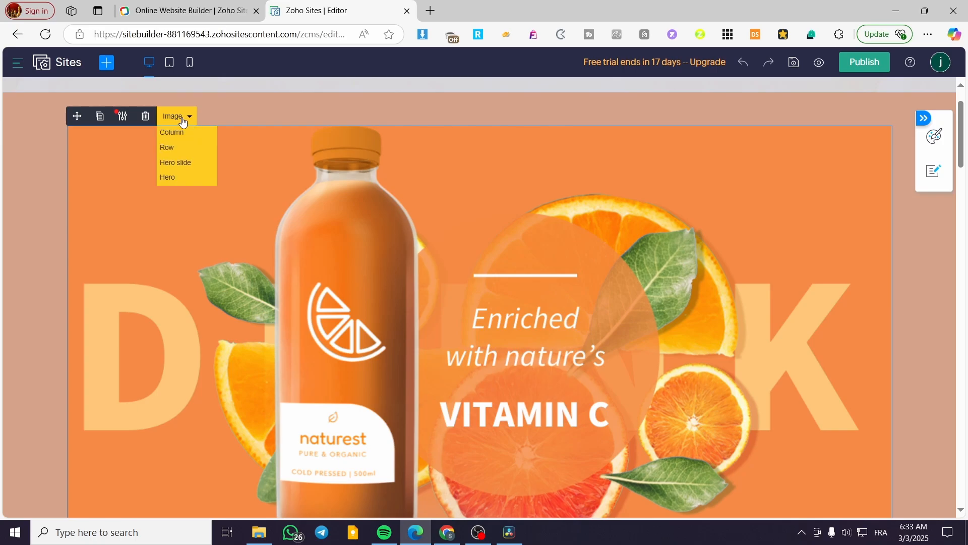
click(332, 107)
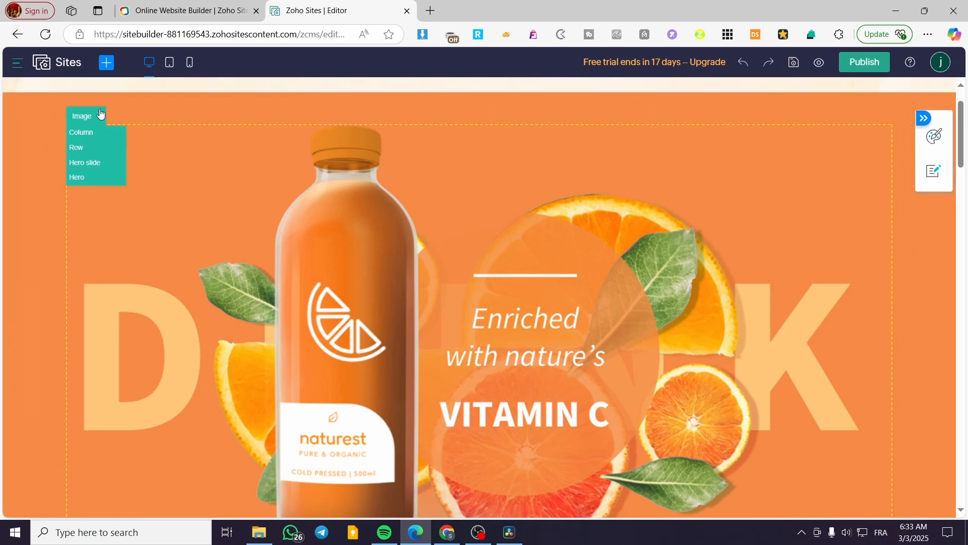
click(86, 116)
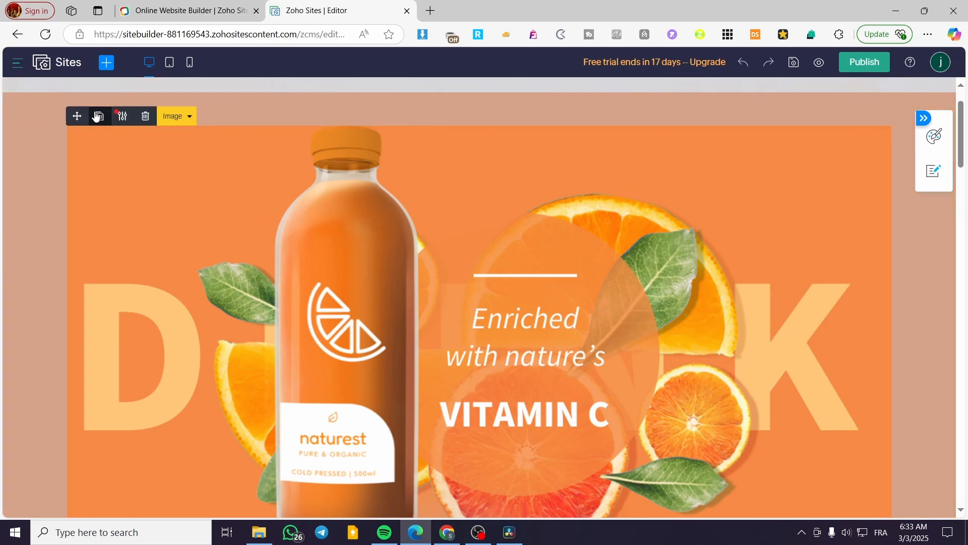
View the Home page's general page settings and return to the site editor.
click(924, 118)
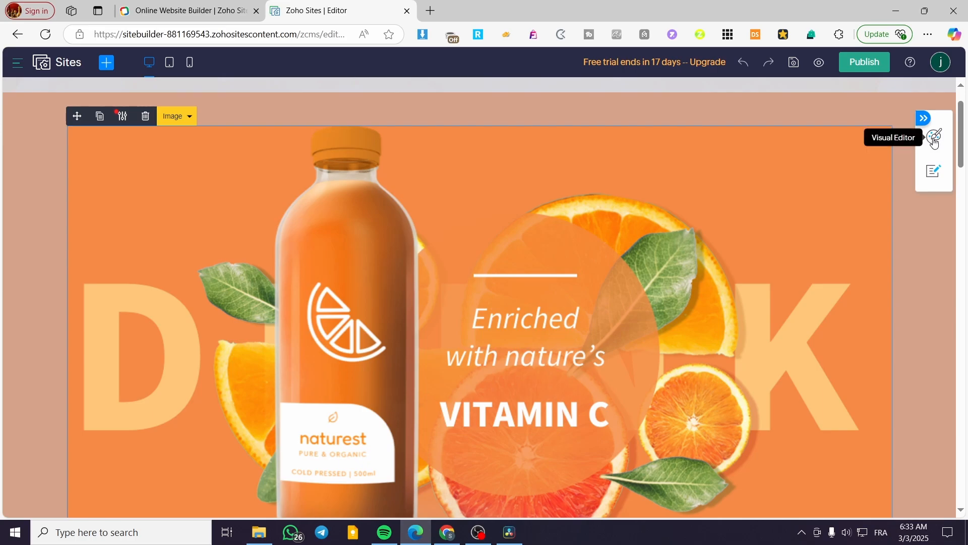
click(936, 173)
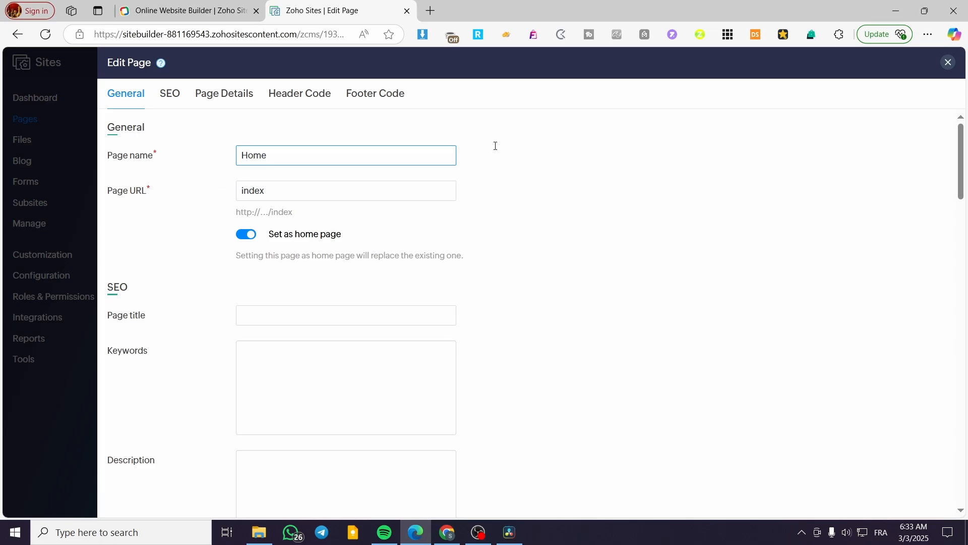
click(948, 63)
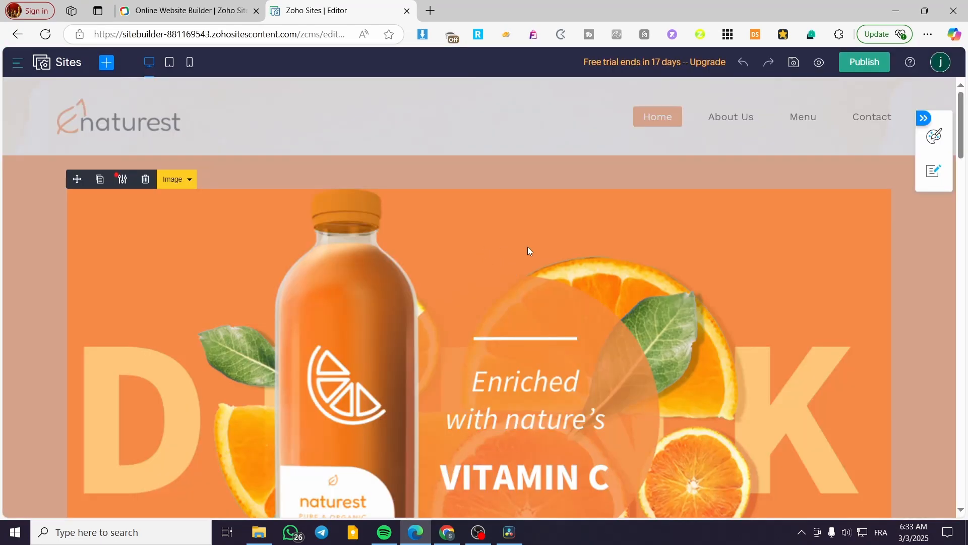
Copy the hero bottle image element on the Home page.
click(533, 161)
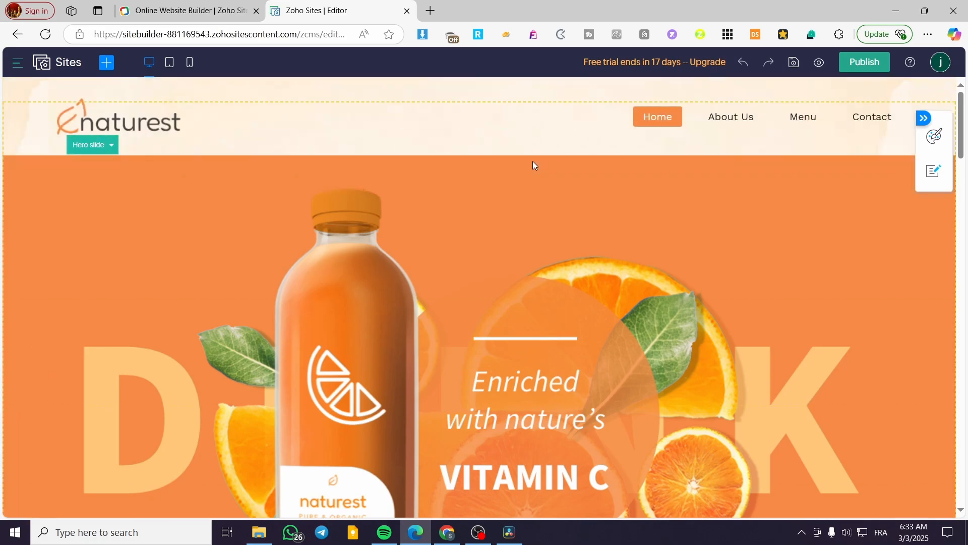
scroll(423, 249, down, 3)
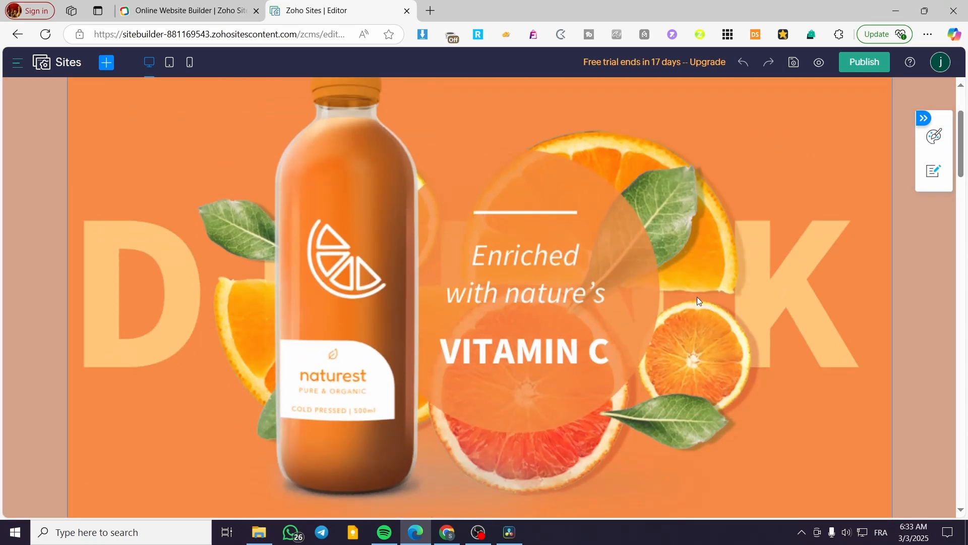
scroll(213, 217, down, 5)
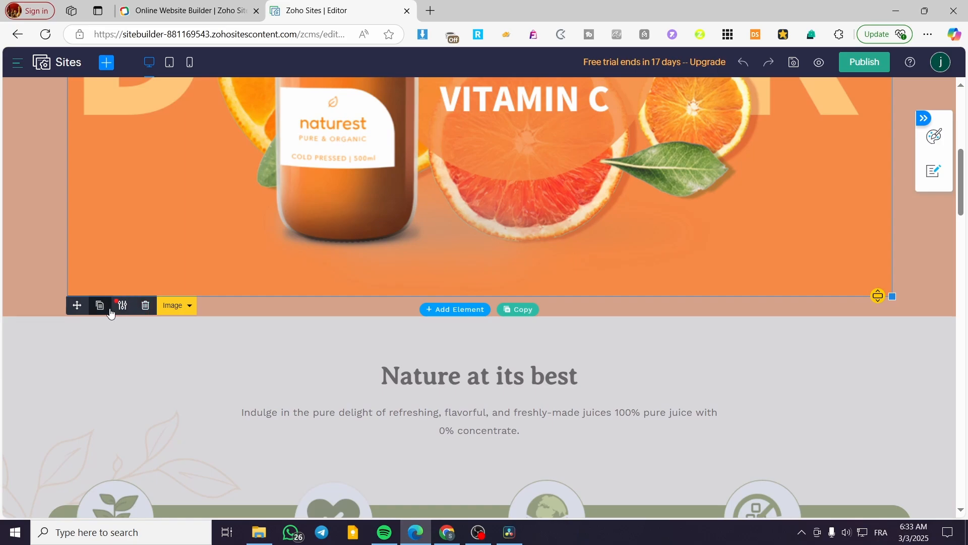
mouse_move(177, 306)
click(100, 305)
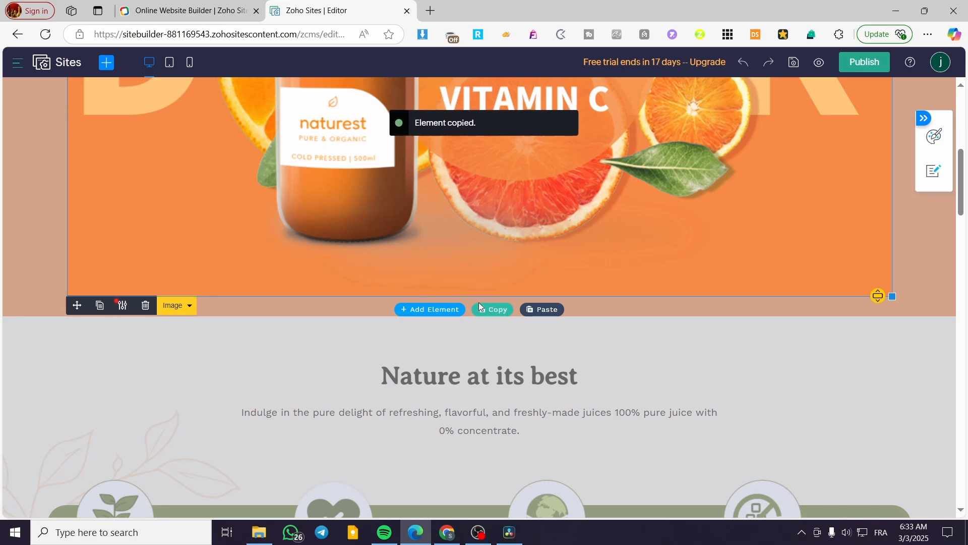
Examine the hero bottle image's change-image, general and link settings, and close them.
click(124, 309)
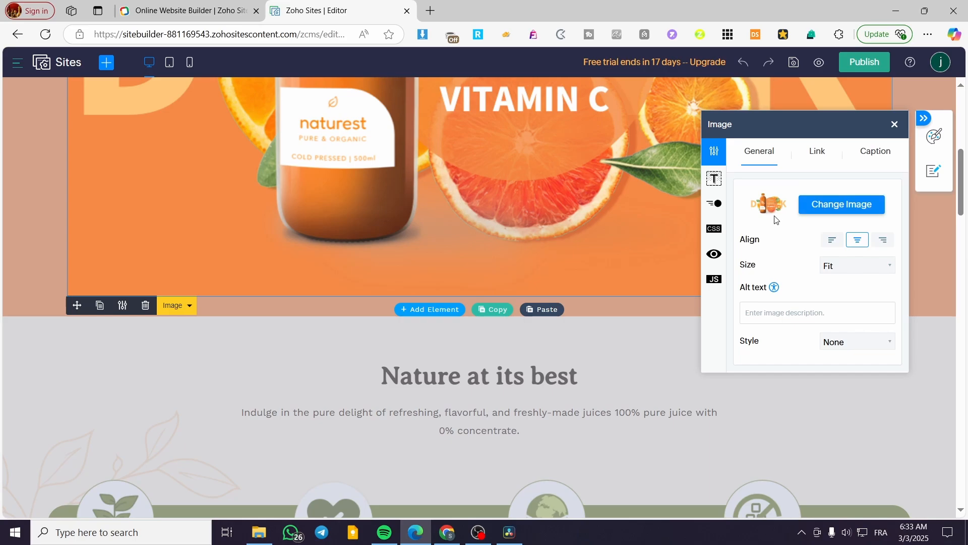
click(832, 207)
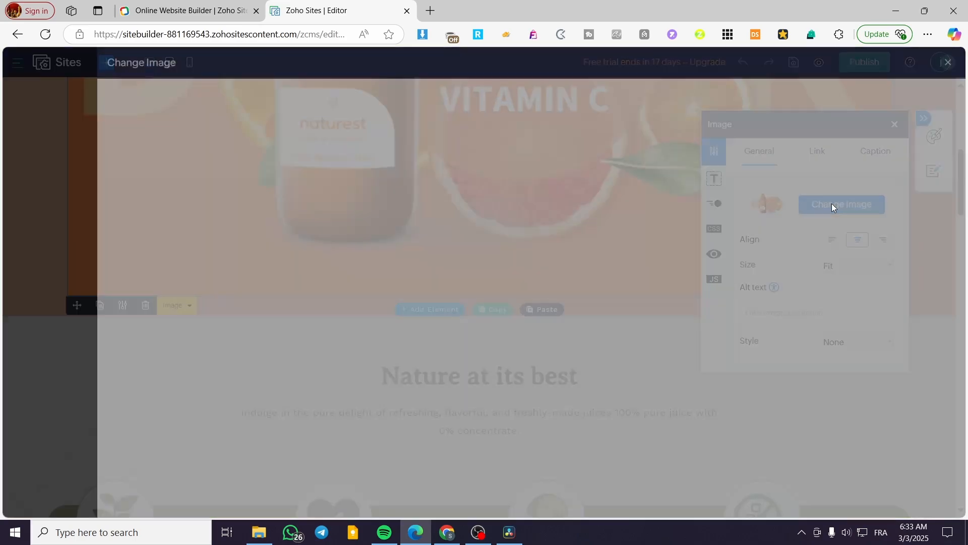
click(948, 63)
scroll(444, 227, up, 5)
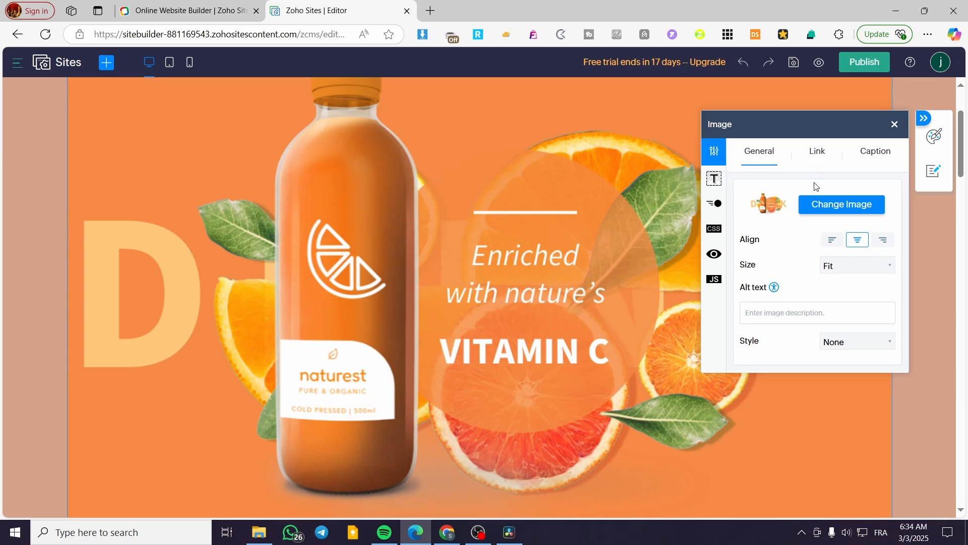
click(807, 153)
click(764, 154)
click(894, 125)
Try the Default and Light text on dark background themes on the hero slide, and set Dark text on light background.
scroll(555, 328, down, 4)
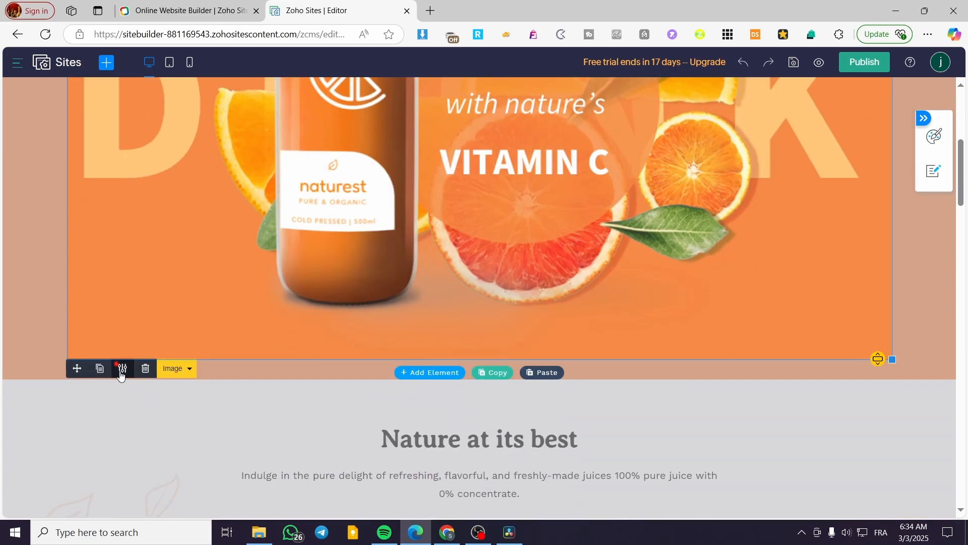
click(43, 316)
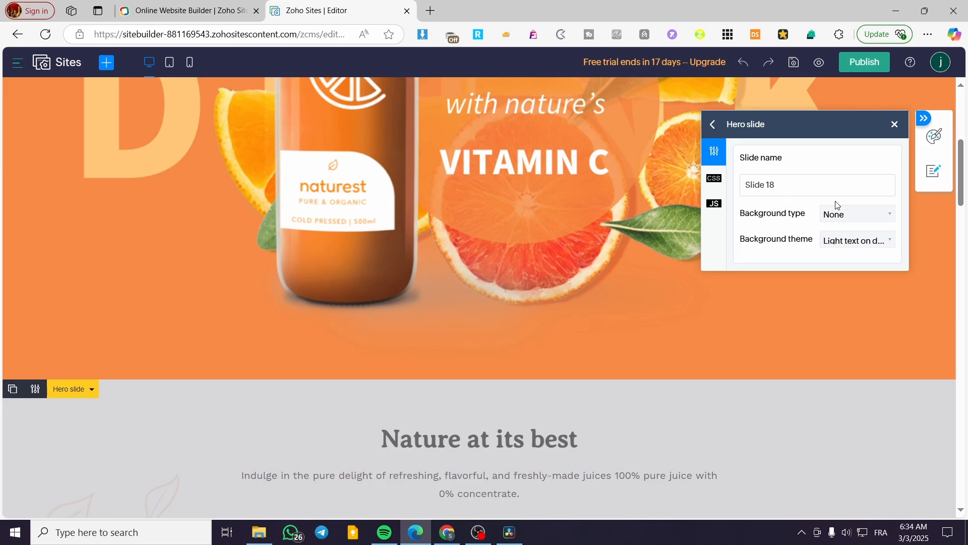
click(881, 247)
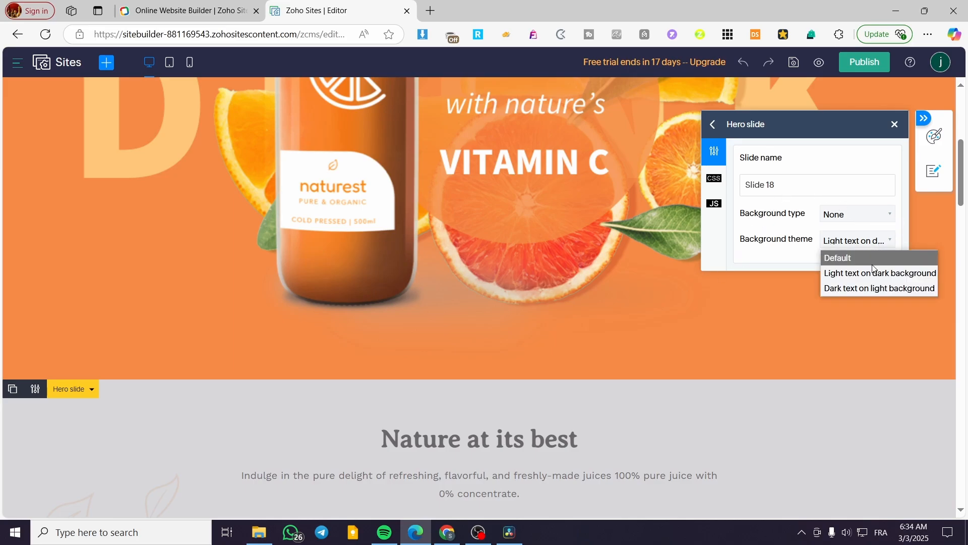
click(873, 260)
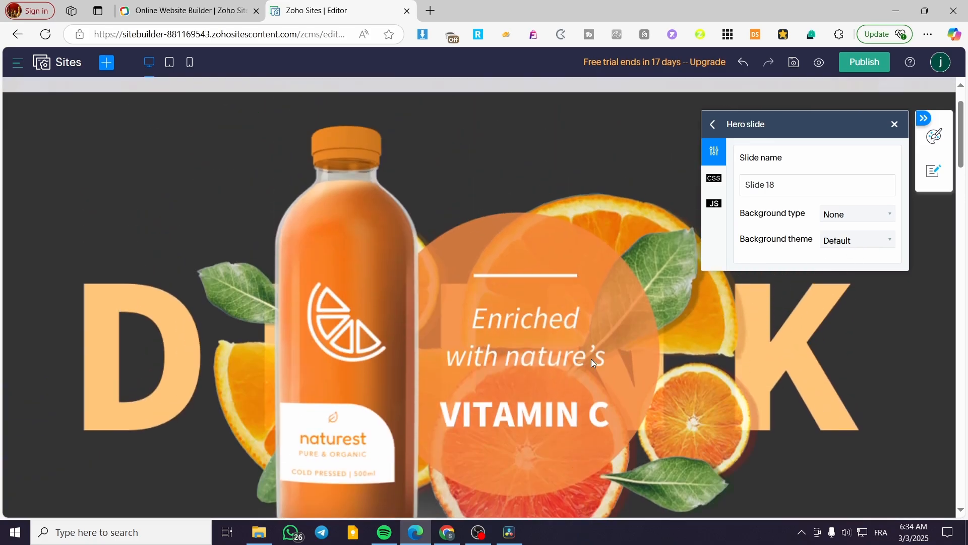
click(874, 241)
click(861, 277)
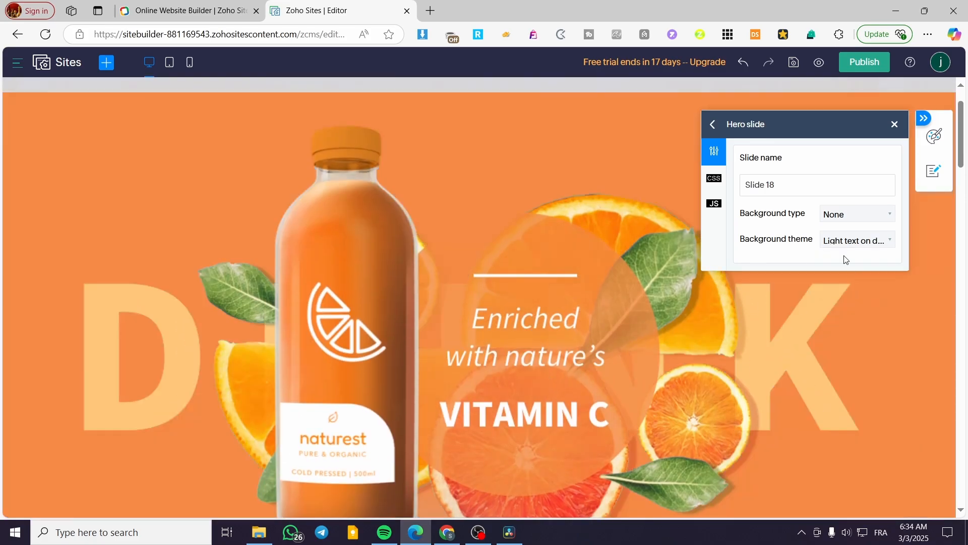
click(846, 242)
click(860, 287)
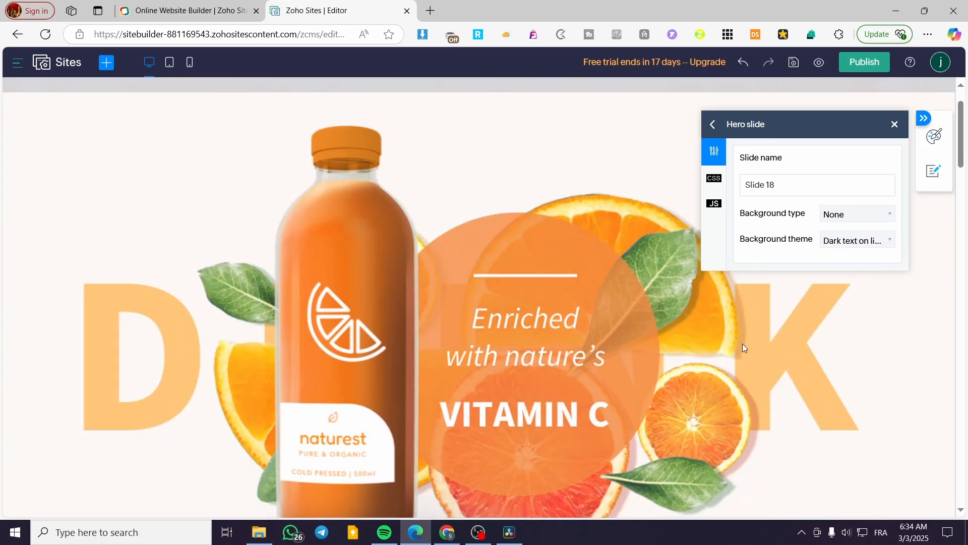
View the hero slide's custom CSS class and JavaScript event settings, and close them.
click(714, 177)
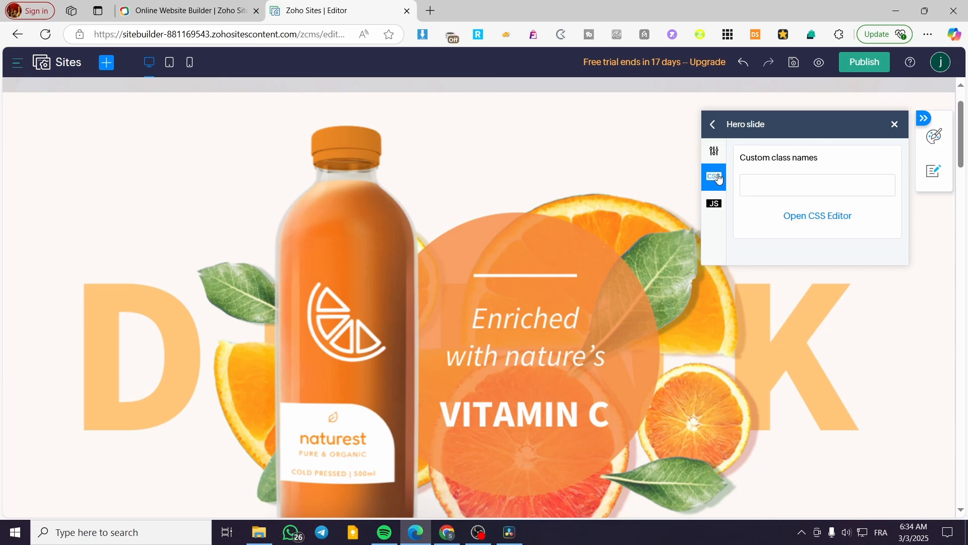
click(714, 207)
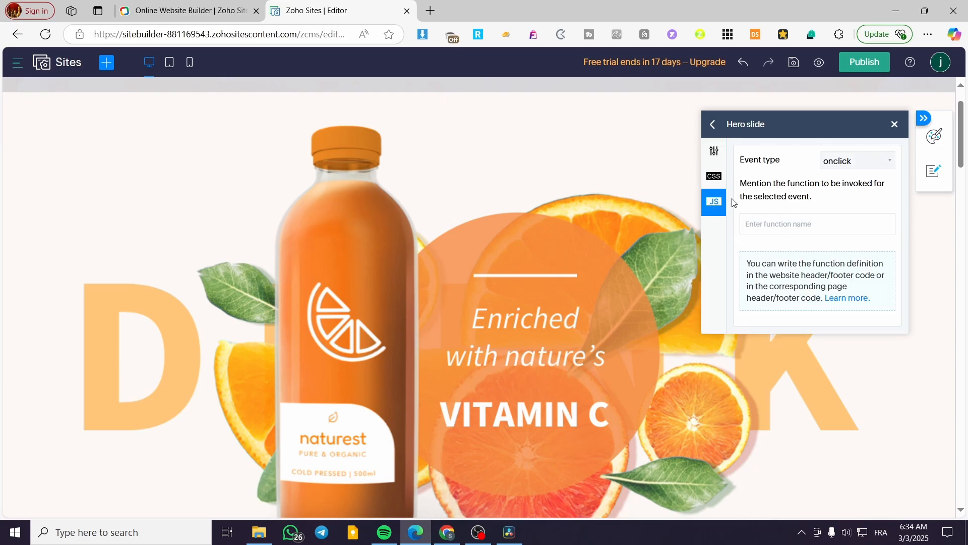
click(894, 125)
Capitalize the last word of the "Nature at its best" heading so it reads "Nature at its Best".
scroll(598, 328, down, 8)
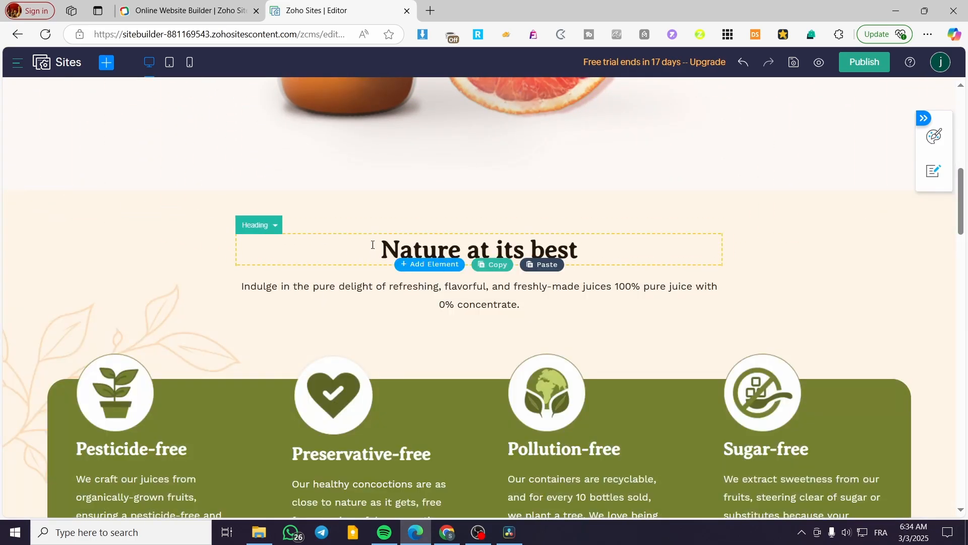
double_click(373, 246)
click(607, 252)
click(590, 283)
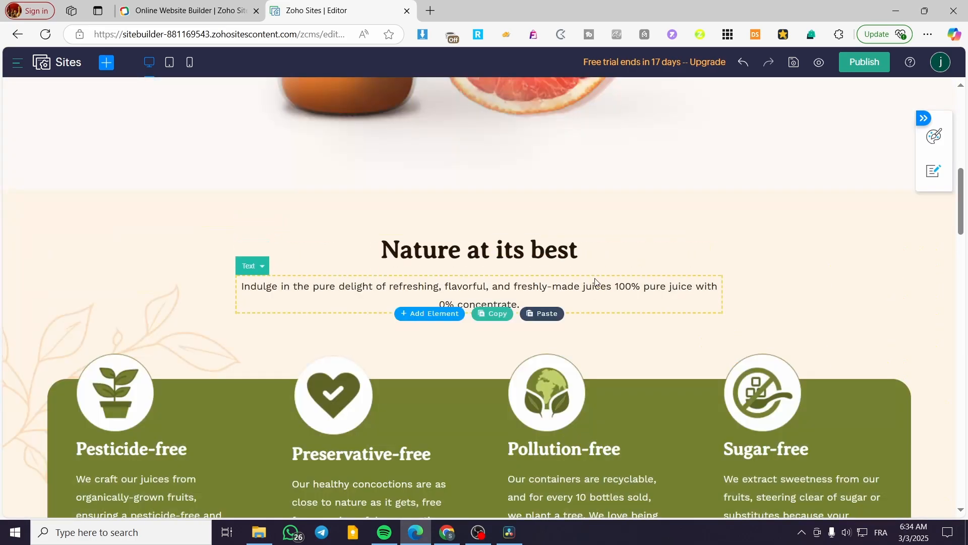
click(597, 254)
click(596, 292)
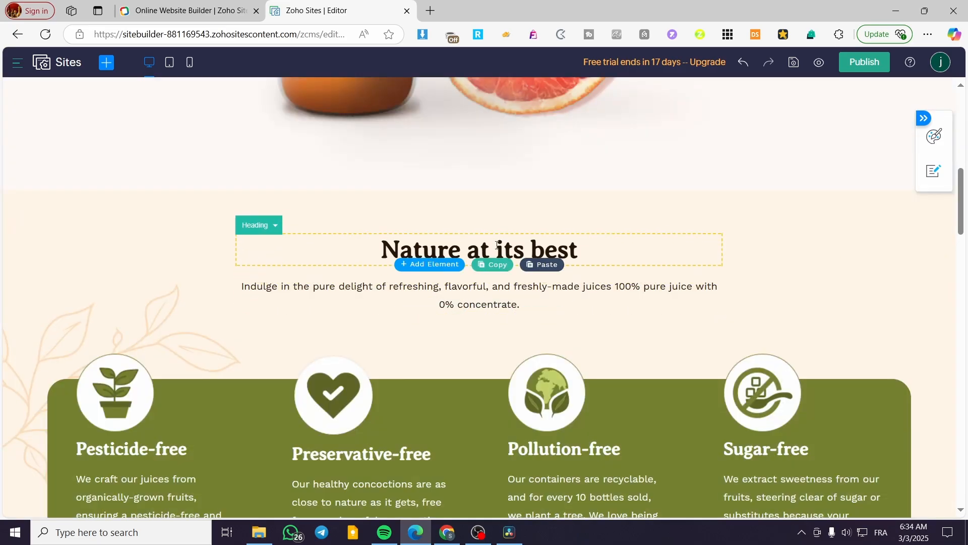
click(599, 249)
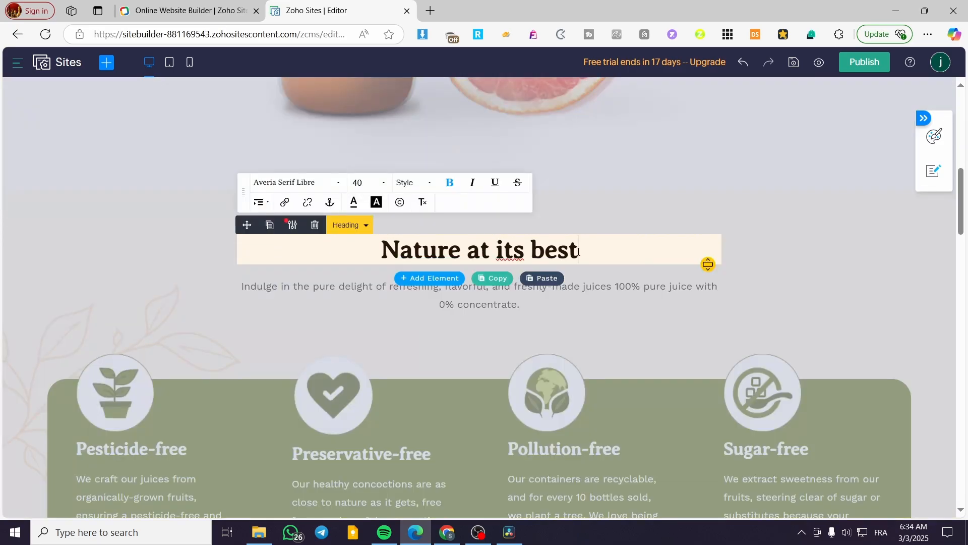
drag(587, 251, 529, 250)
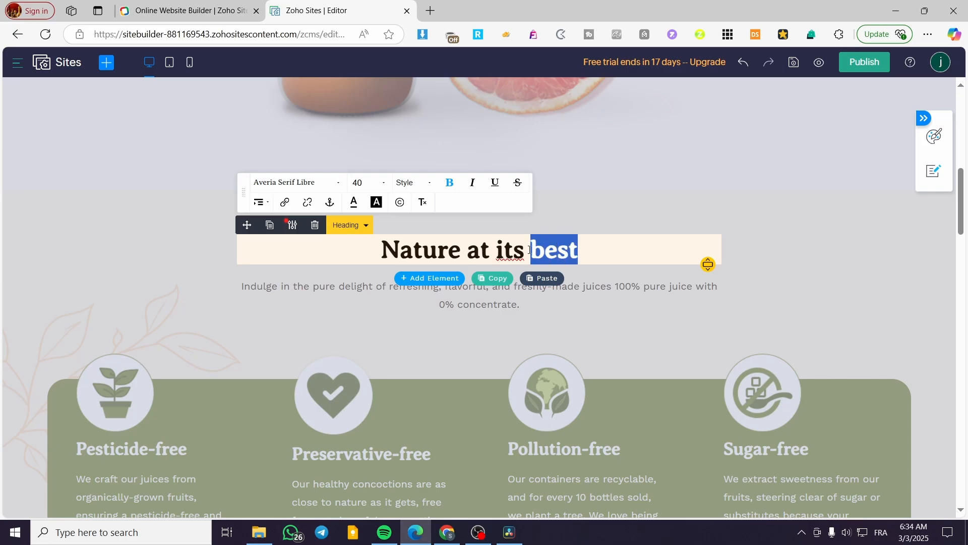
text(Best)
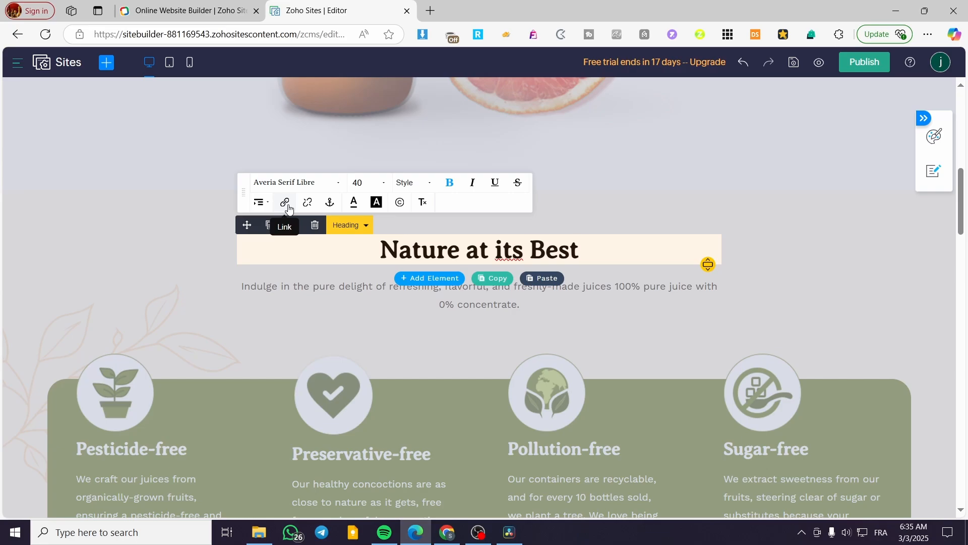
click(376, 291)
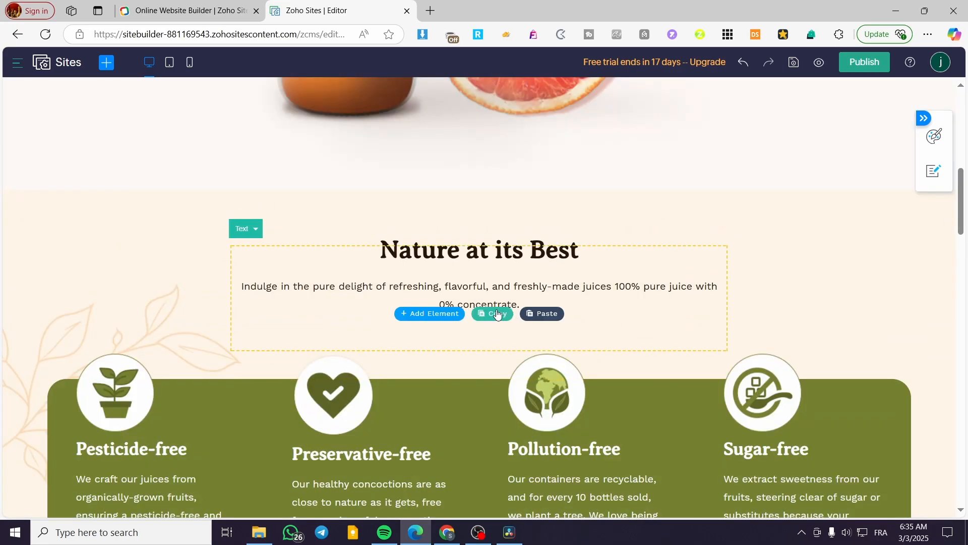
Select the Preservative-free block and open its Image with Heading and Text general settings.
click(312, 289)
click(228, 309)
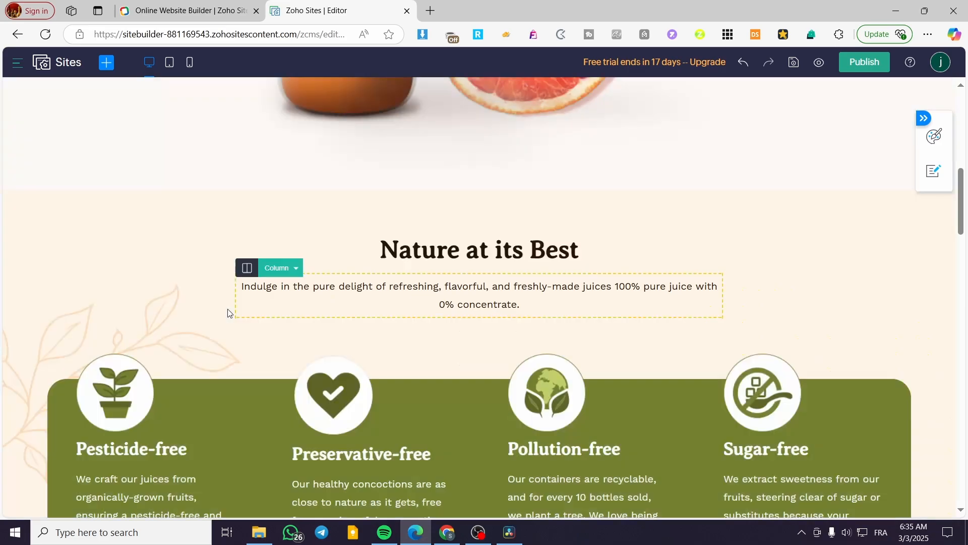
scroll(469, 315, down, 3)
click(448, 289)
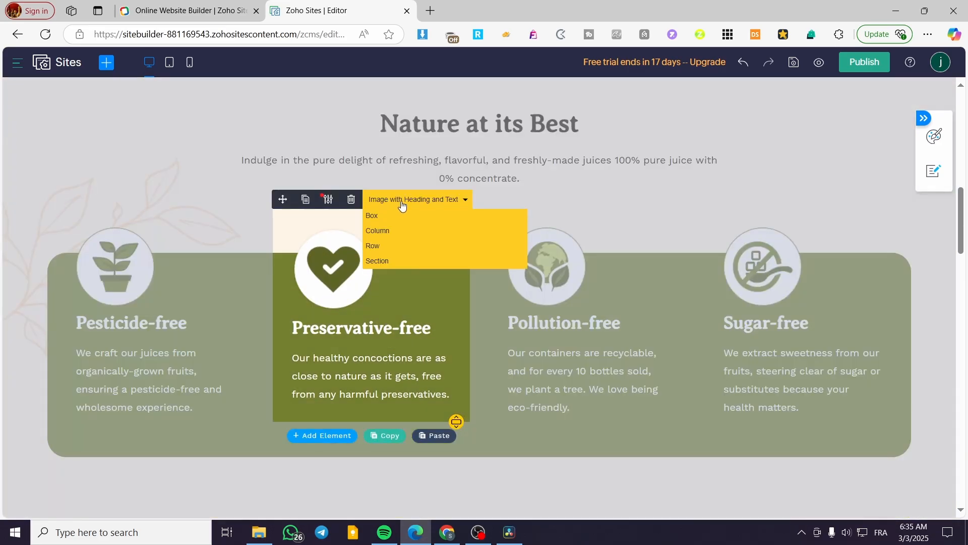
click(326, 200)
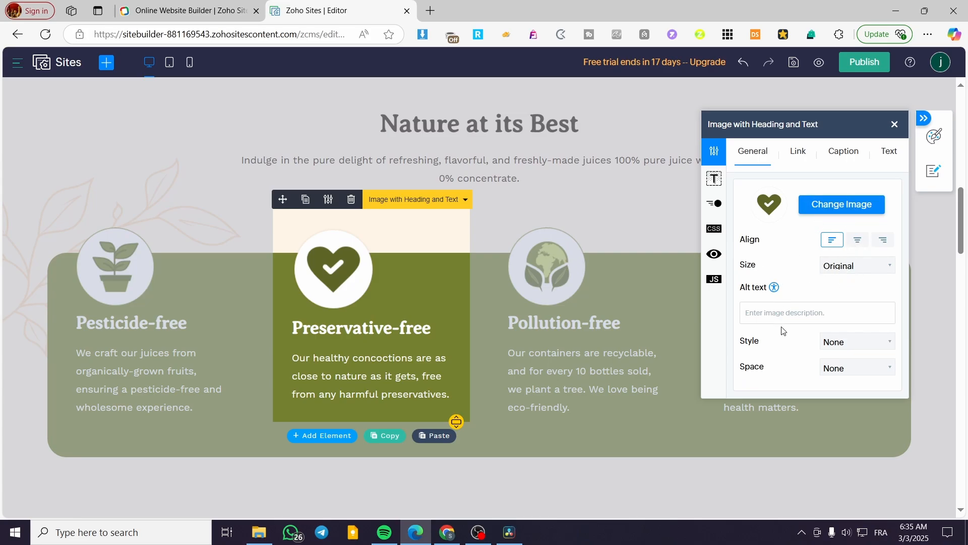
View the Preservative-free block's Link, Caption and Text settings, and close them.
click(798, 154)
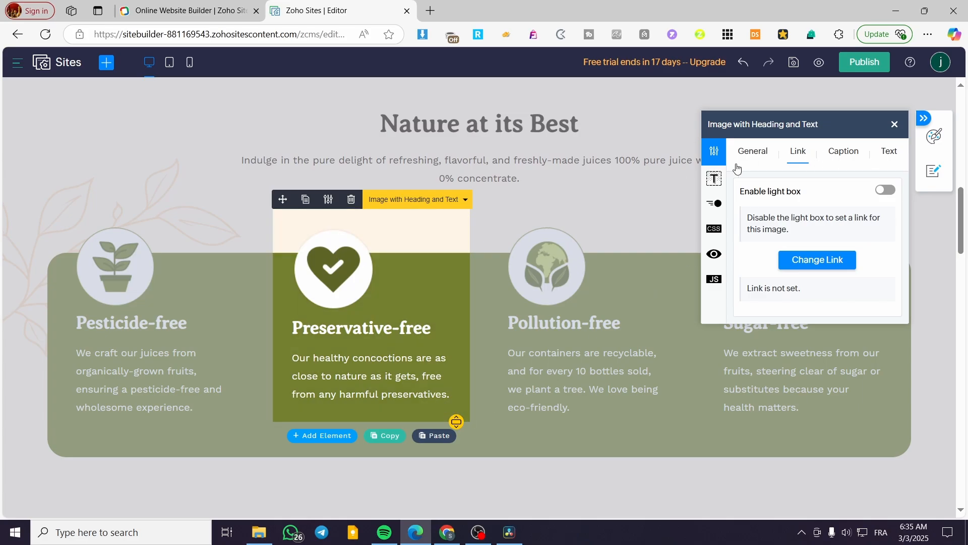
click(849, 157)
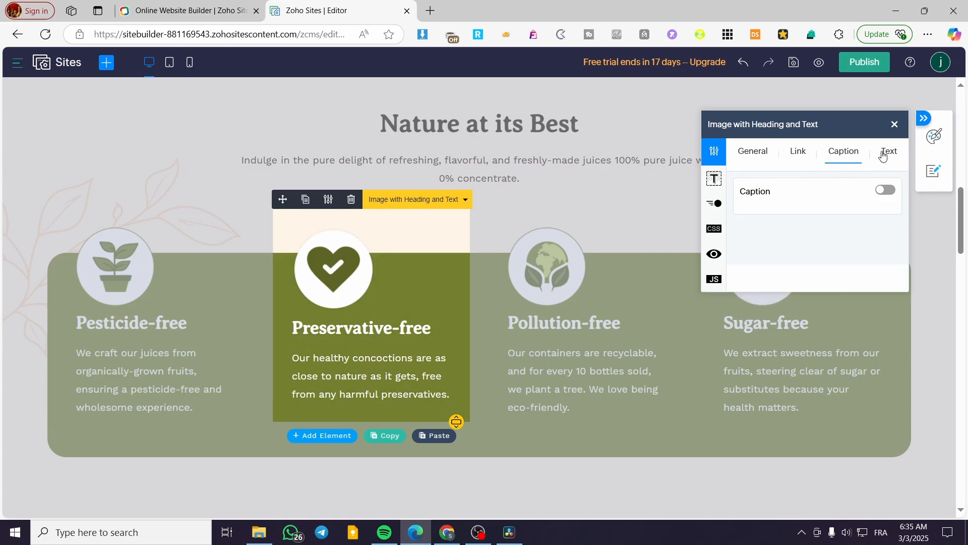
click(884, 154)
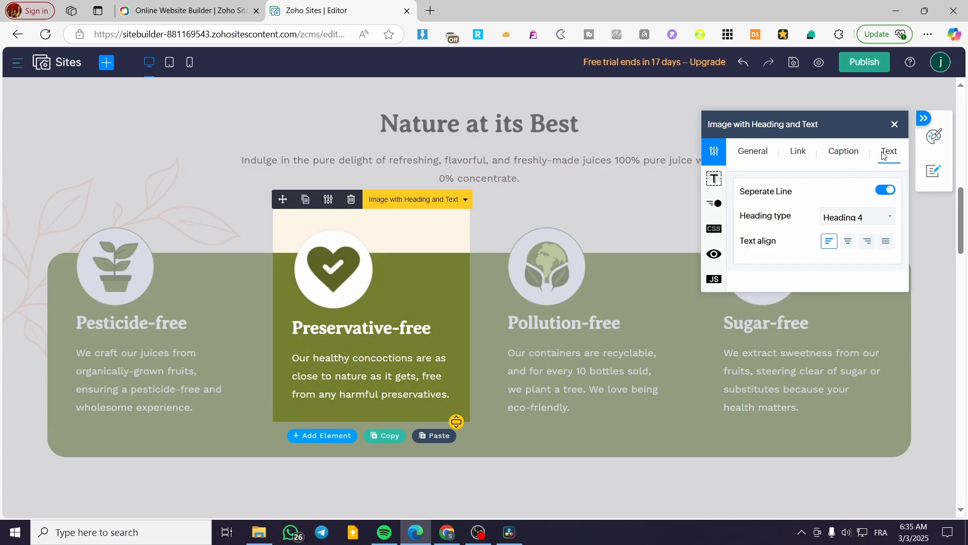
click(895, 126)
Try editing the heading and description text of the Preservative-free block.
click(369, 329)
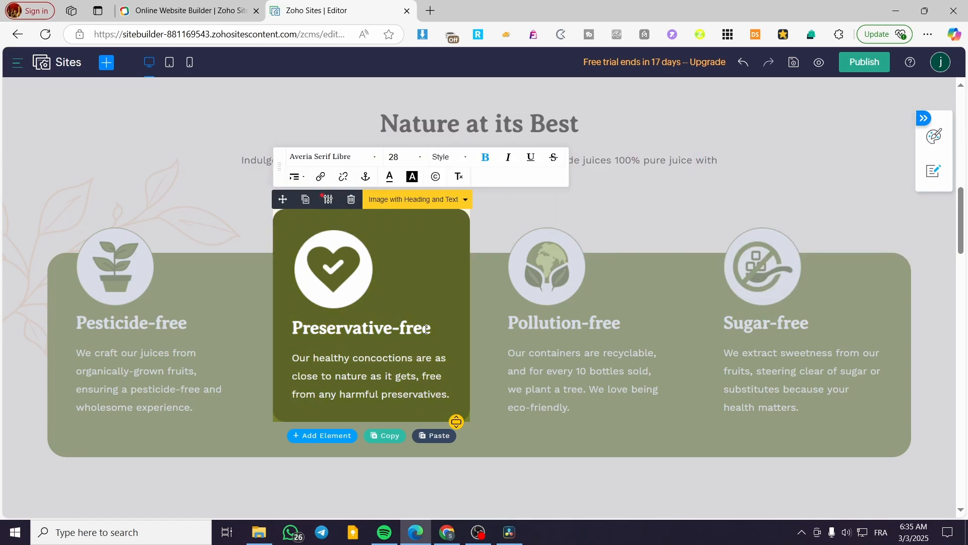
text(h)
key(BackSpace)
click(400, 390)
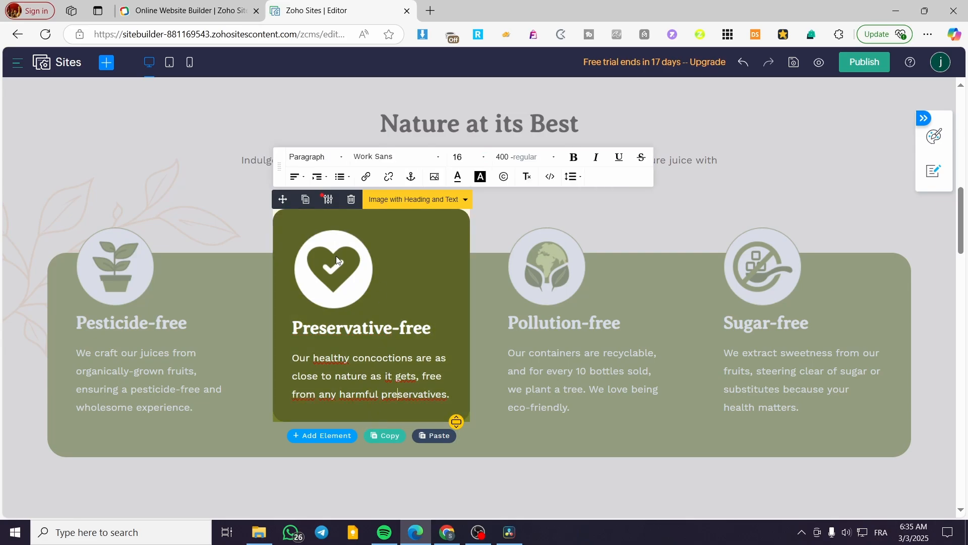
click(183, 370)
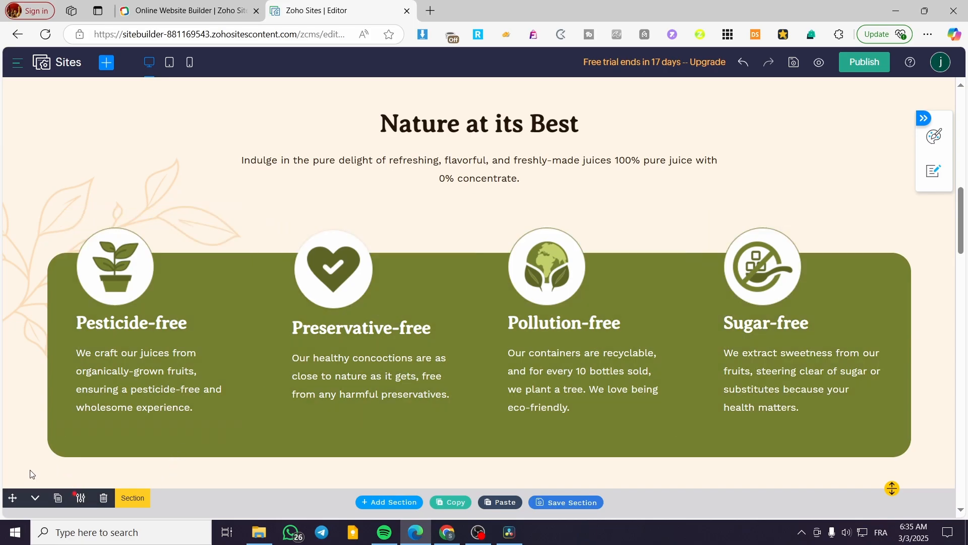
View the General and Shaper settings of the "Nature at its Best" section, and close them.
click(82, 499)
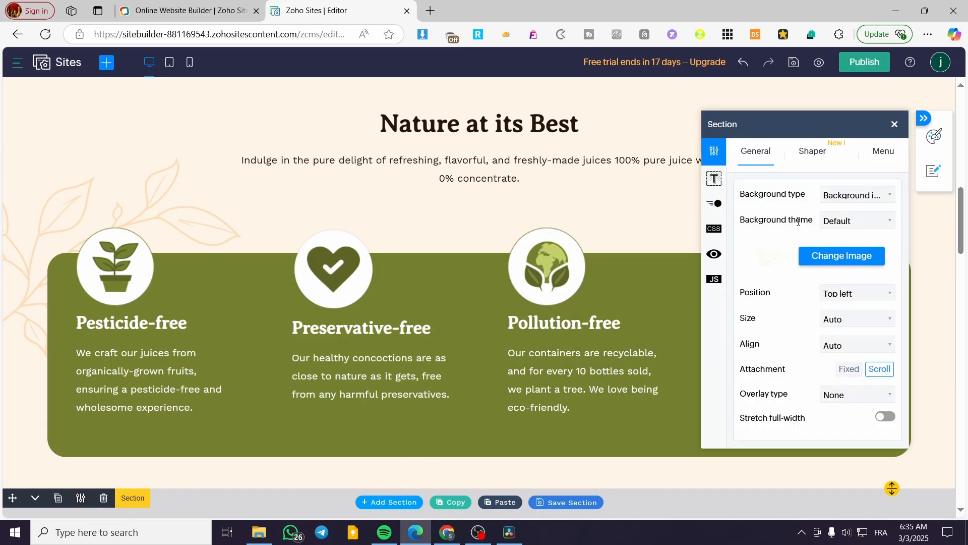
click(813, 152)
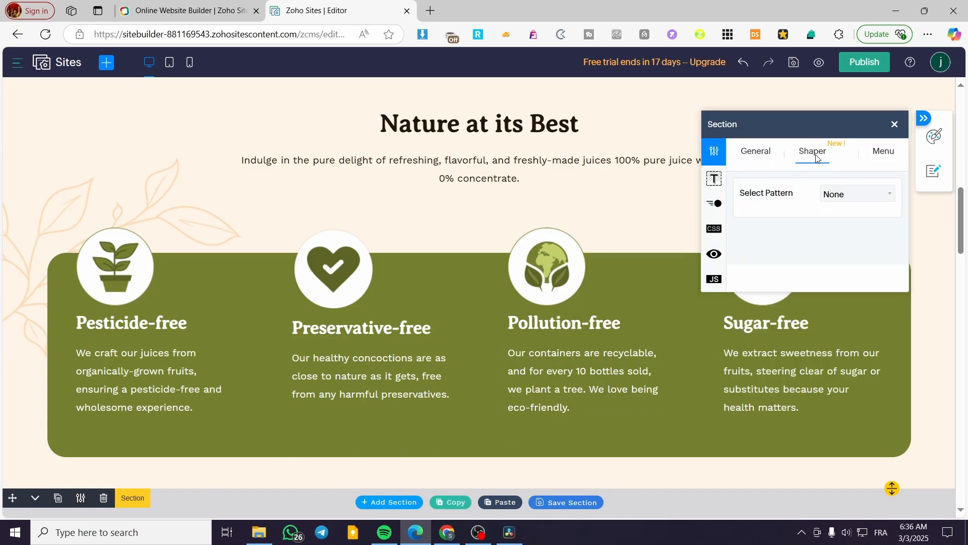
click(895, 125)
Browse the section templates by category: Heading, Image, Icon, Newsletter, Box, Tab, Accordion, Carousel and Google Maps.
scroll(652, 332, down, 6)
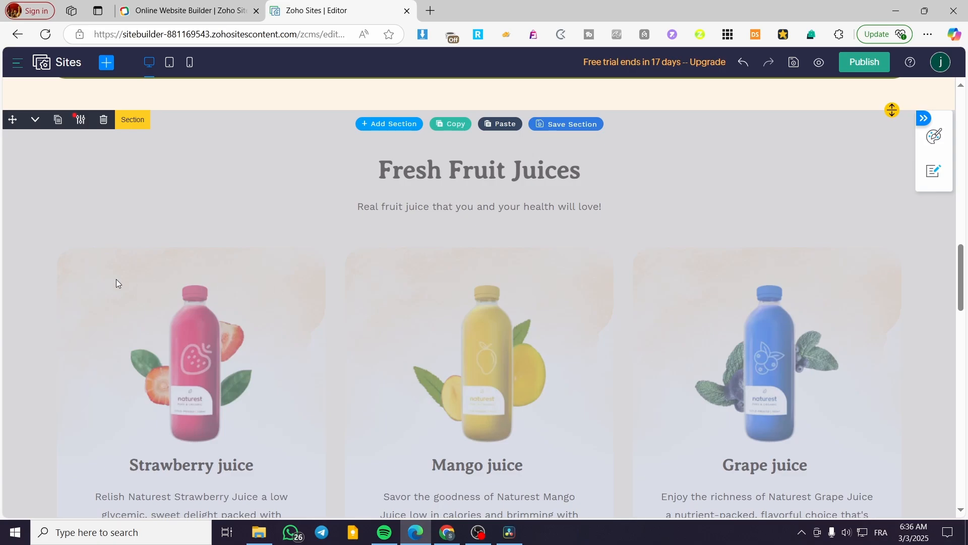
scroll(320, 202, down, 1)
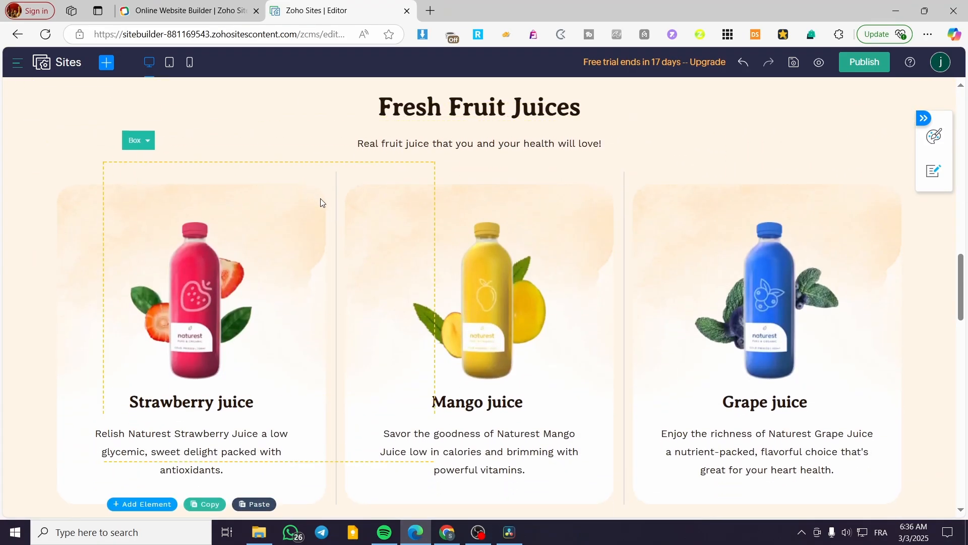
scroll(777, 302, down, 8)
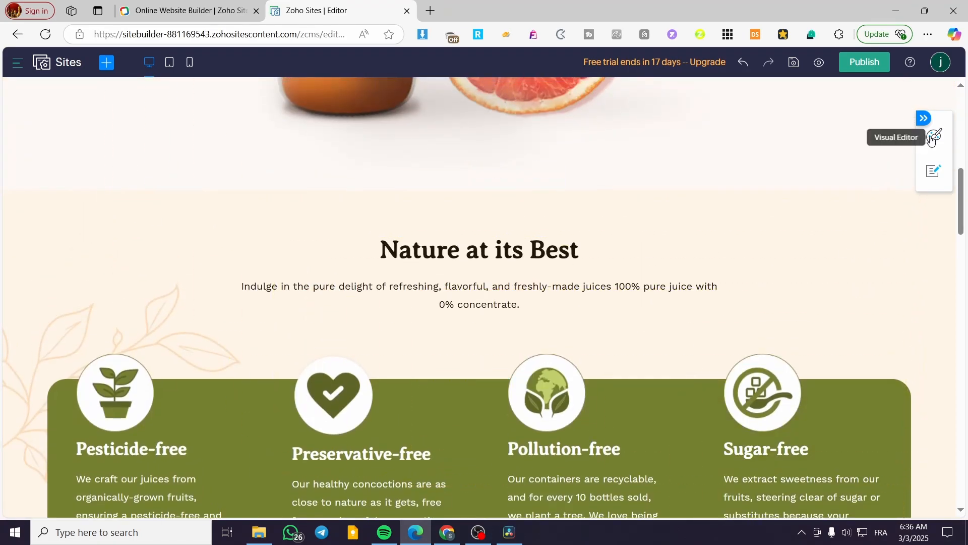
scroll(649, 353, up, 15)
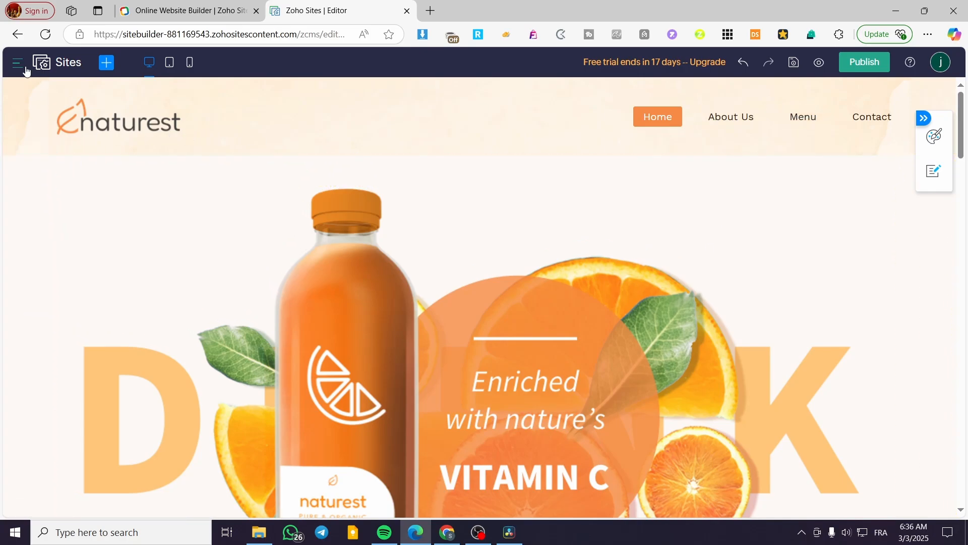
click(110, 64)
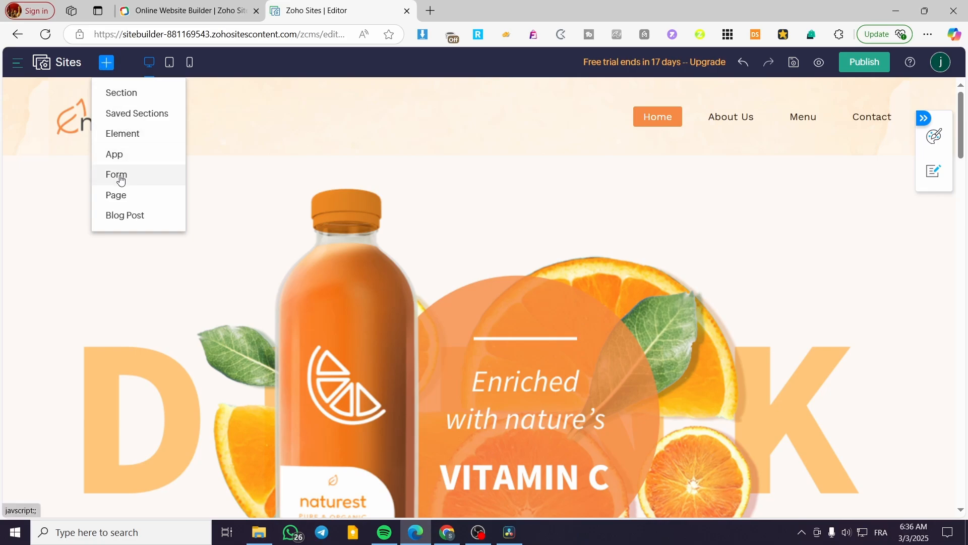
click(120, 94)
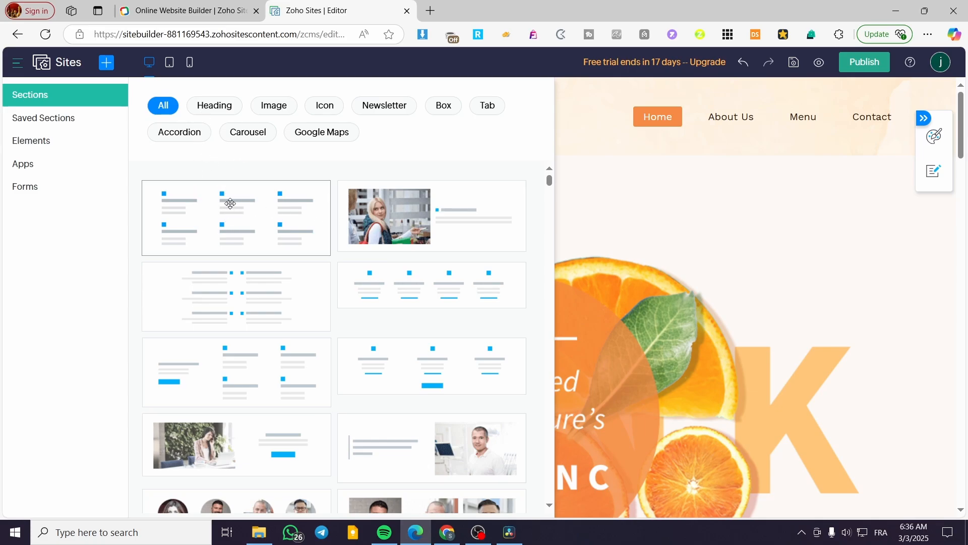
click(227, 107)
click(268, 110)
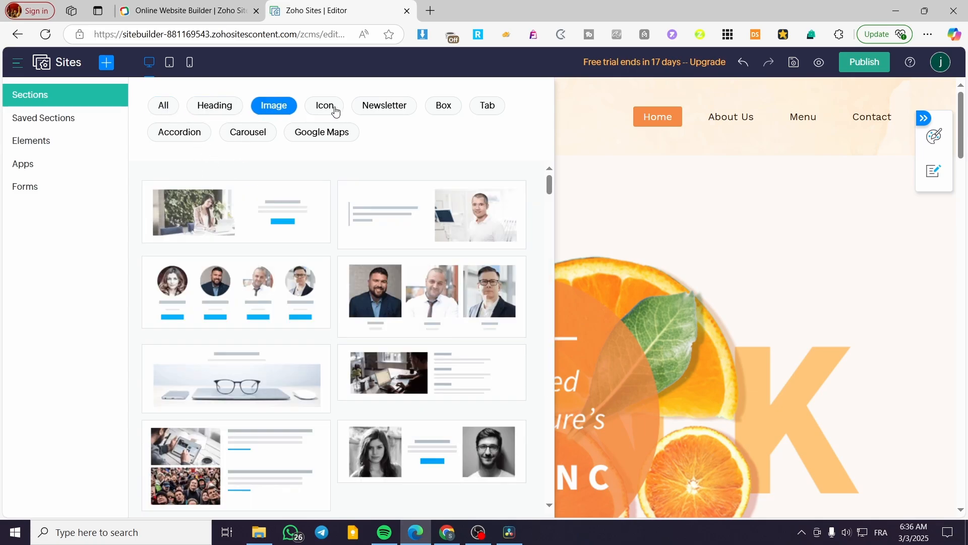
click(340, 109)
click(405, 106)
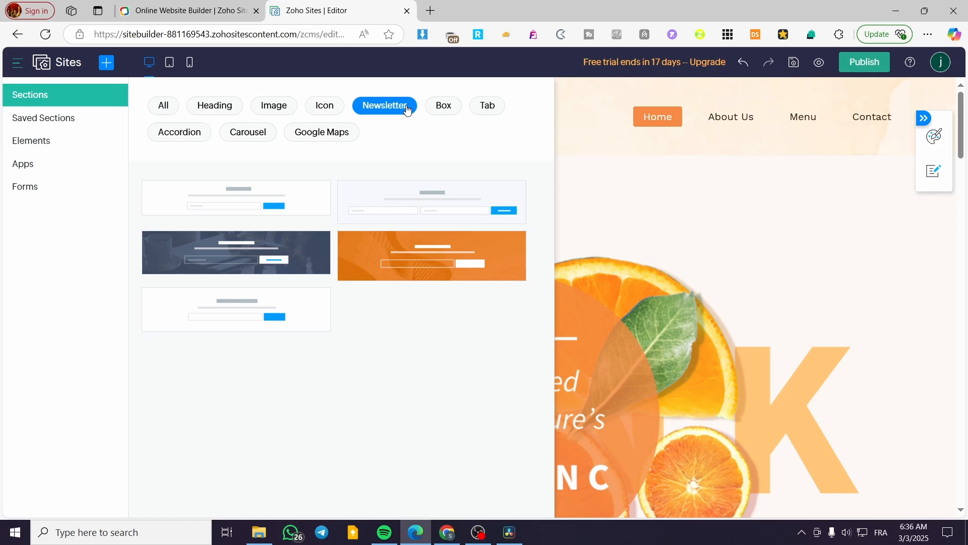
click(451, 109)
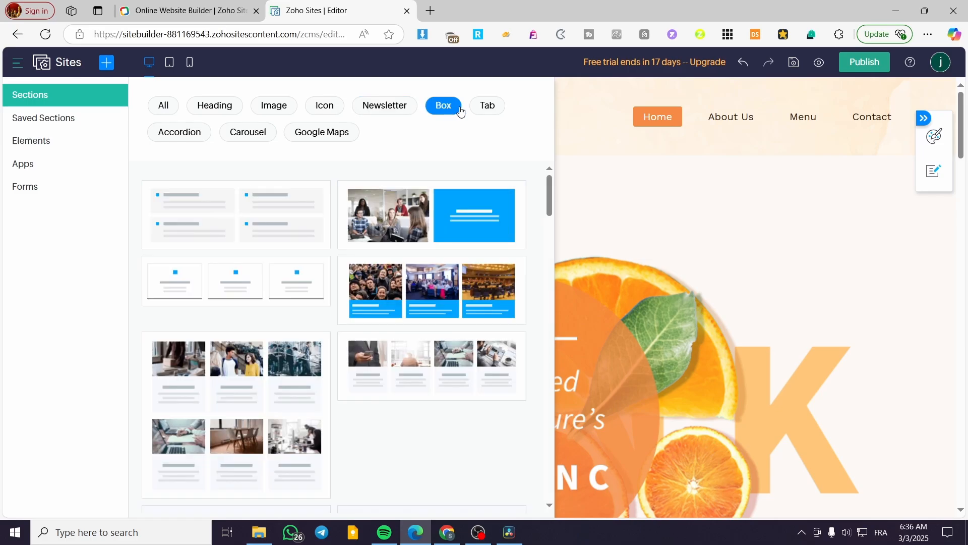
click(494, 112)
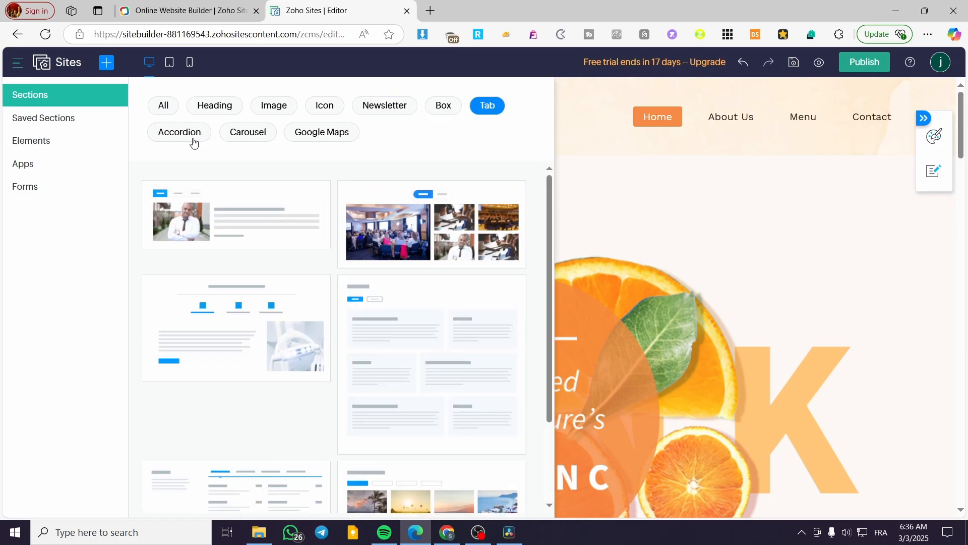
click(192, 138)
click(252, 136)
click(323, 134)
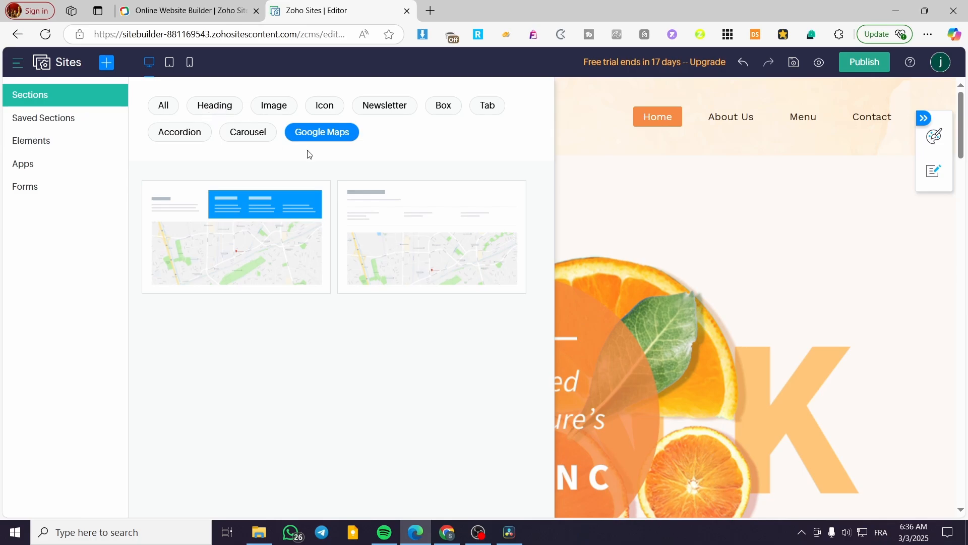
Look through the Apps, Forms and Elements libraries, reviewing the available elements from Text to Others.
click(71, 169)
click(54, 148)
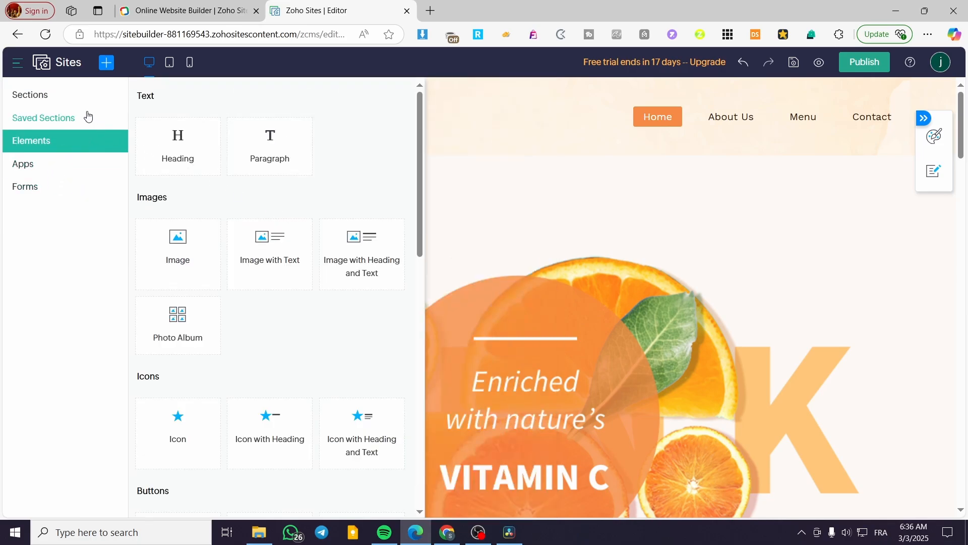
click(59, 188)
click(74, 140)
scroll(278, 235, down, 3)
scroll(275, 233, down, 8)
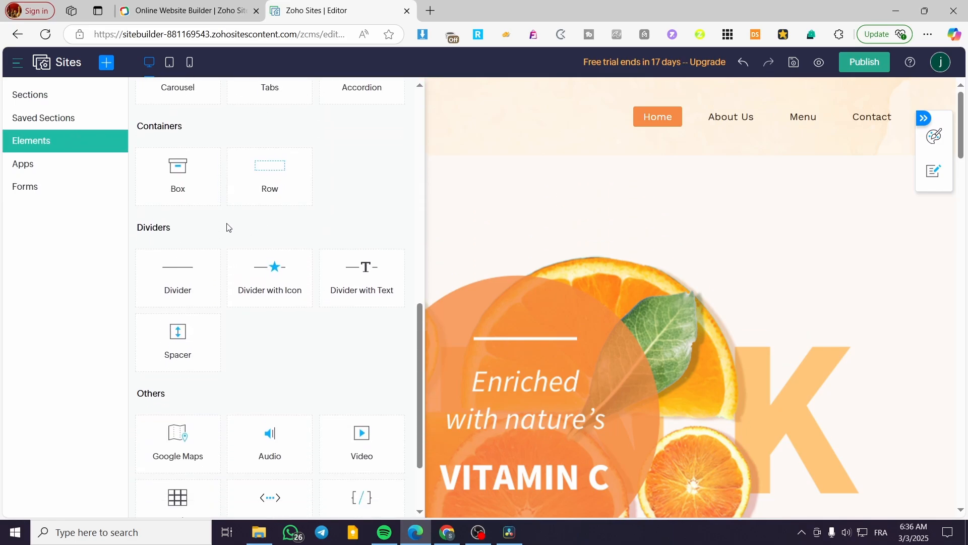
scroll(203, 230, down, 2)
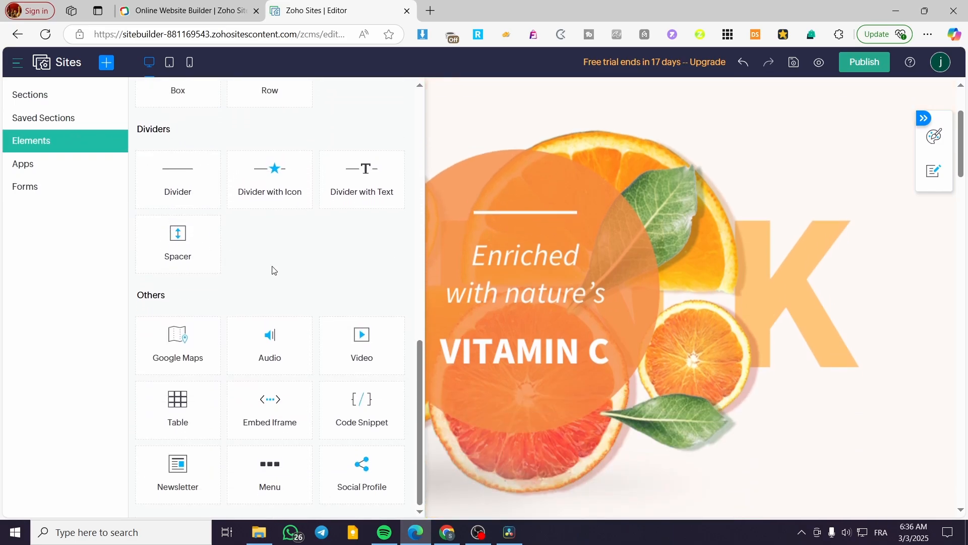
scroll(246, 276, up, 7)
scroll(247, 275, up, 3)
Return to the section templates and filter them to the Carousel category.
click(25, 98)
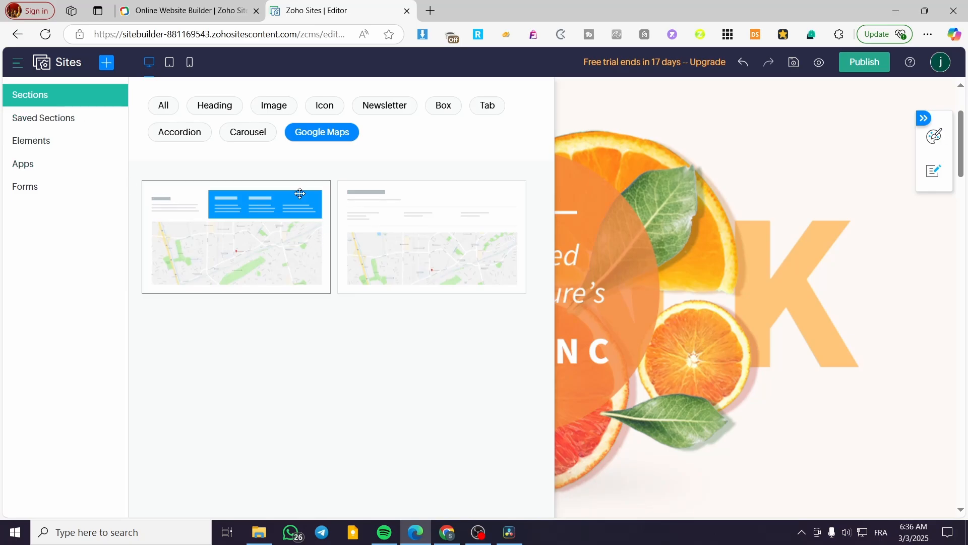
click(261, 112)
click(227, 112)
right_click(228, 112)
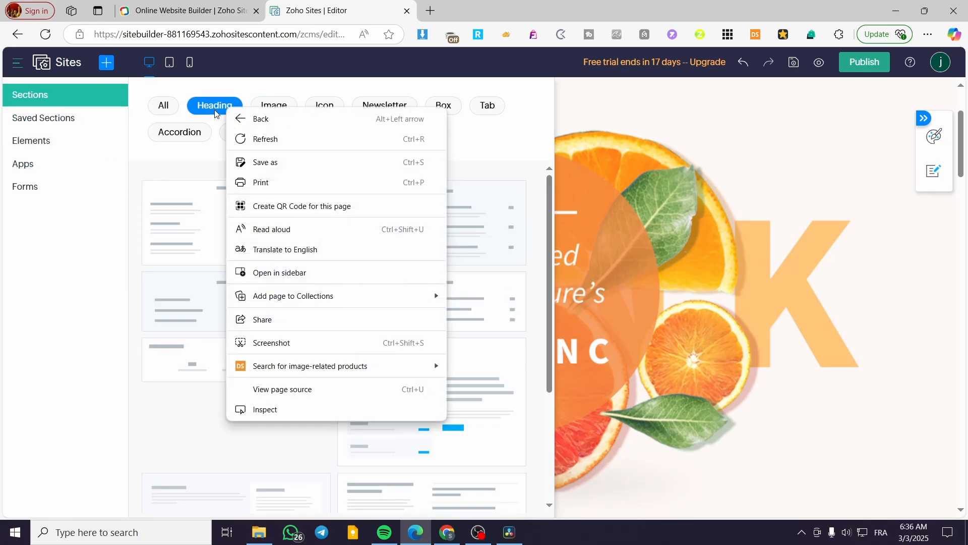
click(217, 108)
click(185, 136)
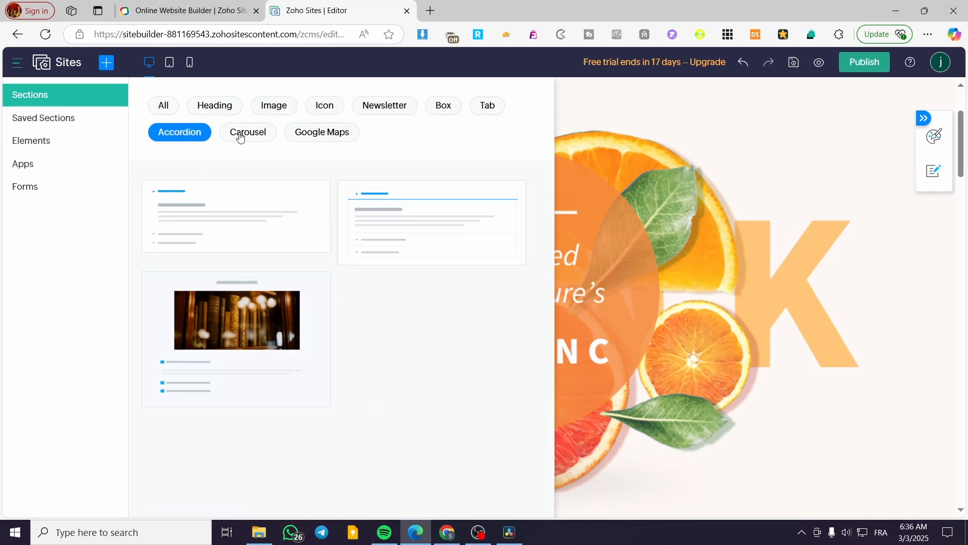
click(246, 132)
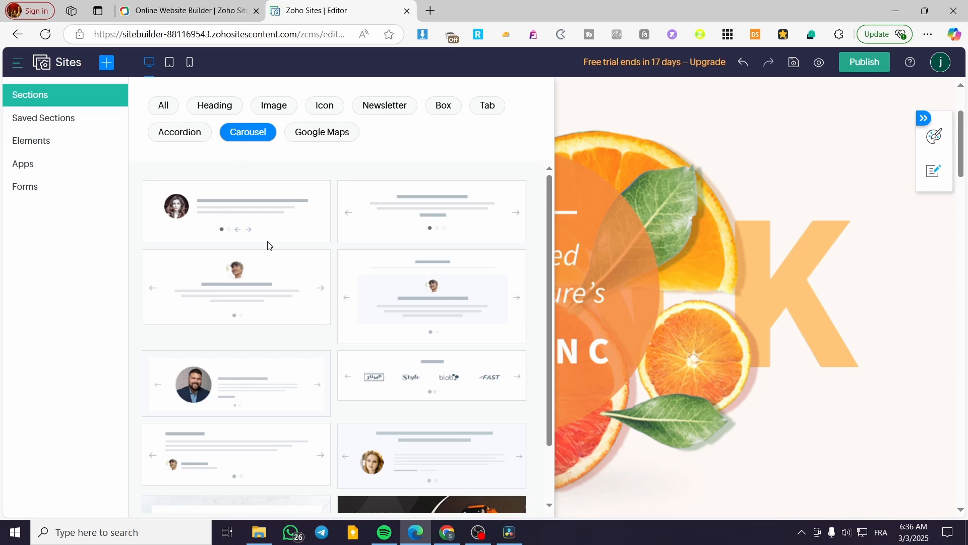
Insert the first testimonial carousel template as a new section between the hero slide and "Nature at its Best".
drag(270, 212, 554, 400)
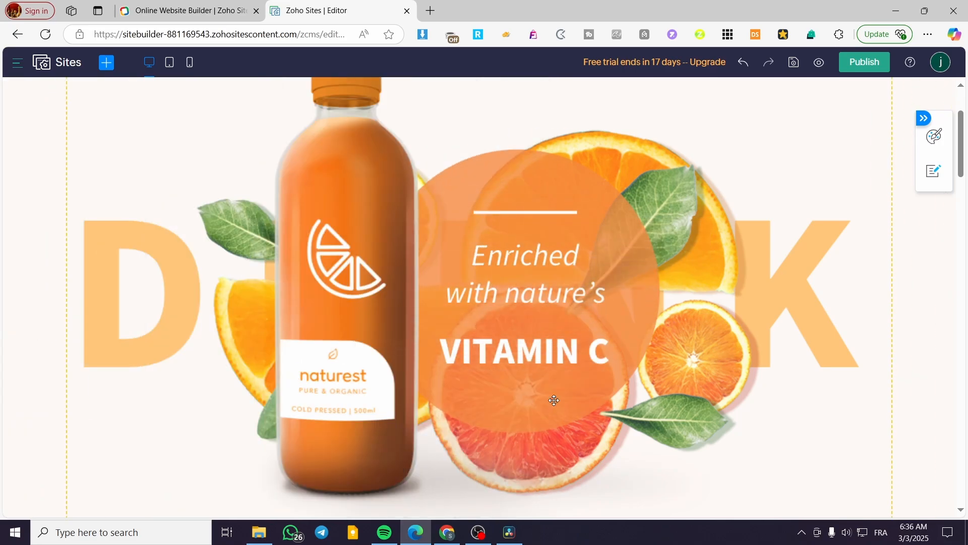
scroll(502, 287, down, 5)
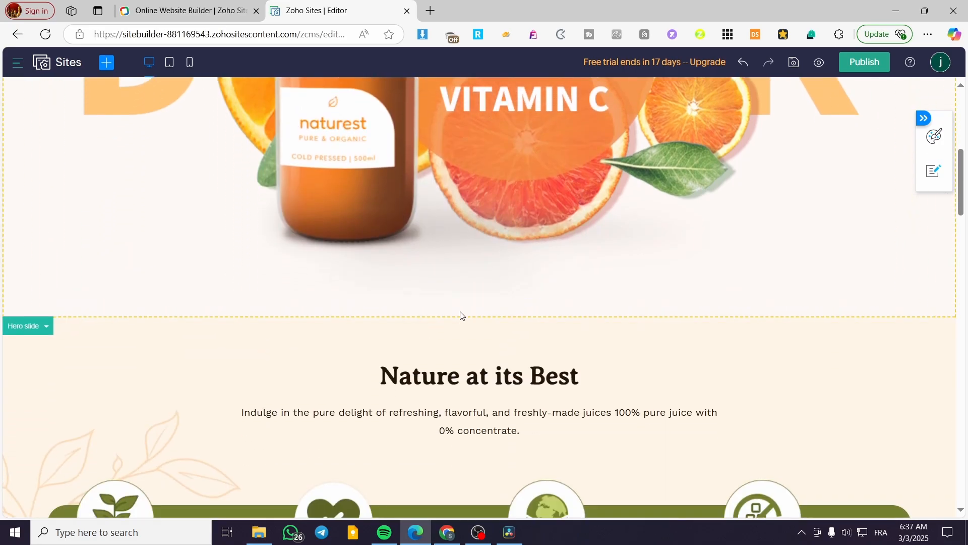
click(464, 318)
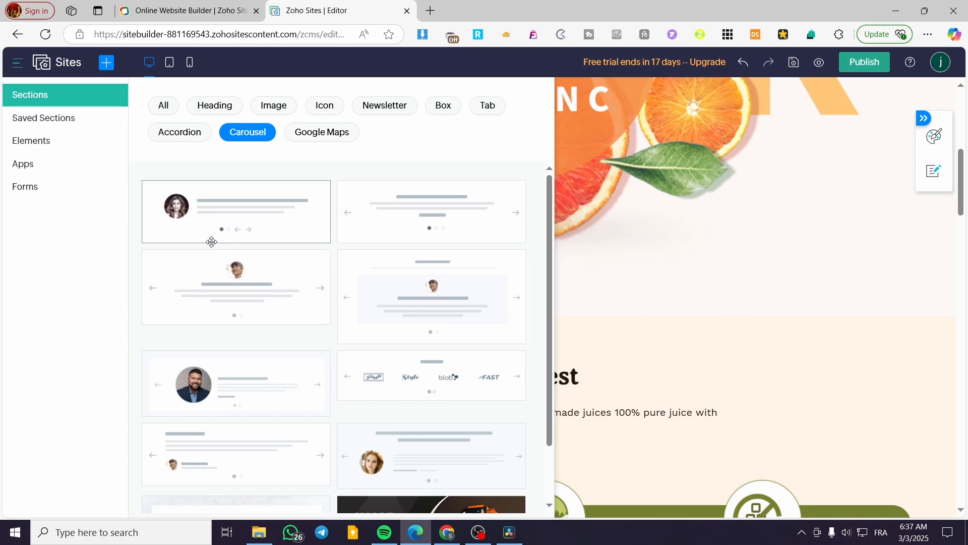
drag(212, 239, 374, 272)
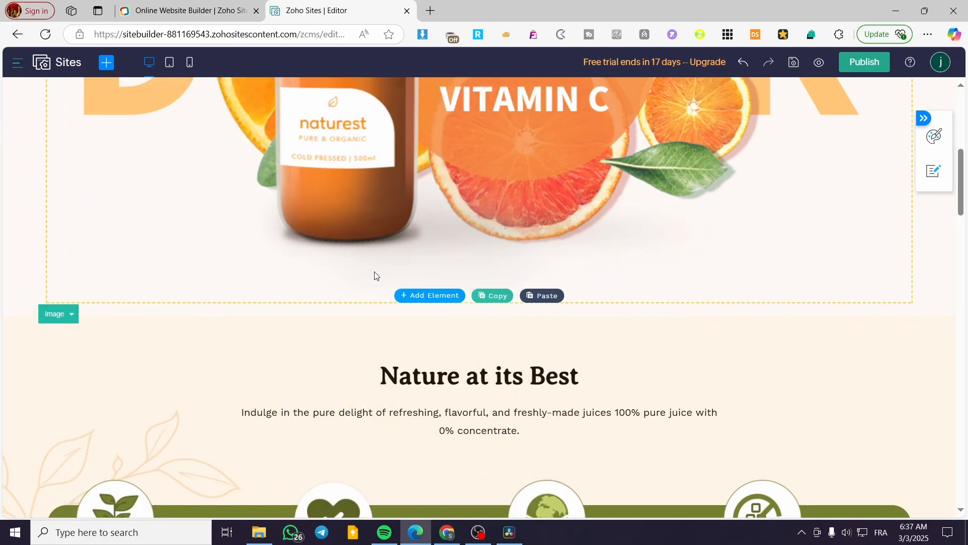
click(479, 317)
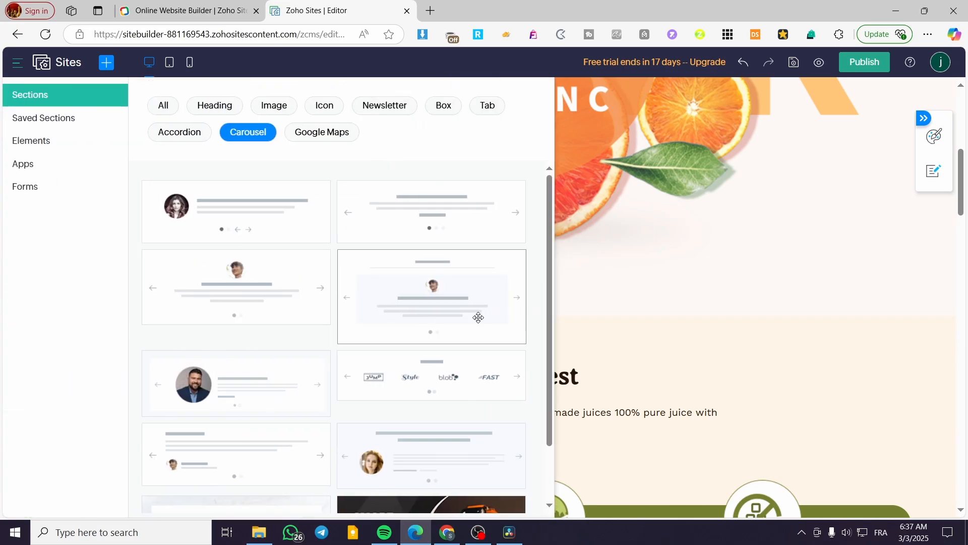
click(274, 229)
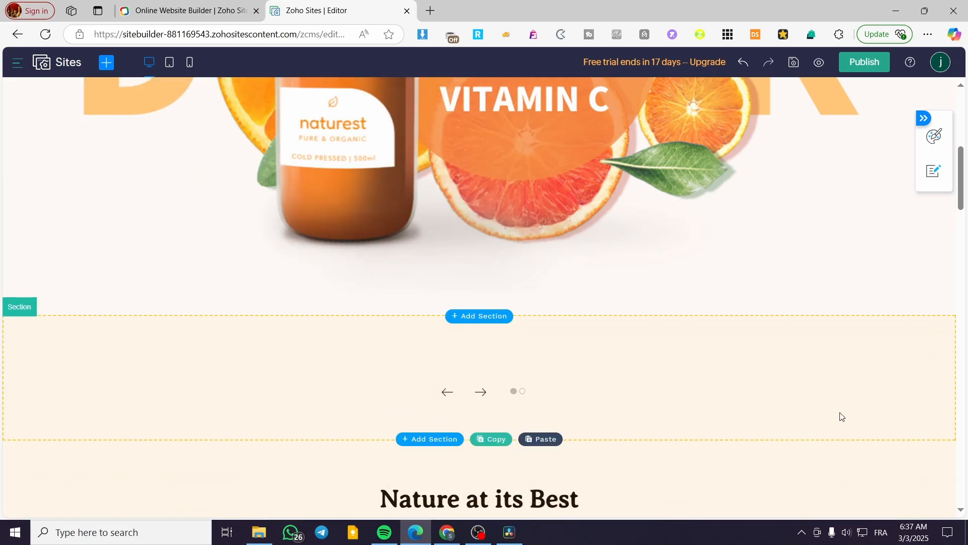
Examine the new "What Our Customers Say" carousel and advance it to its second testimonial.
scroll(650, 348, down, 3)
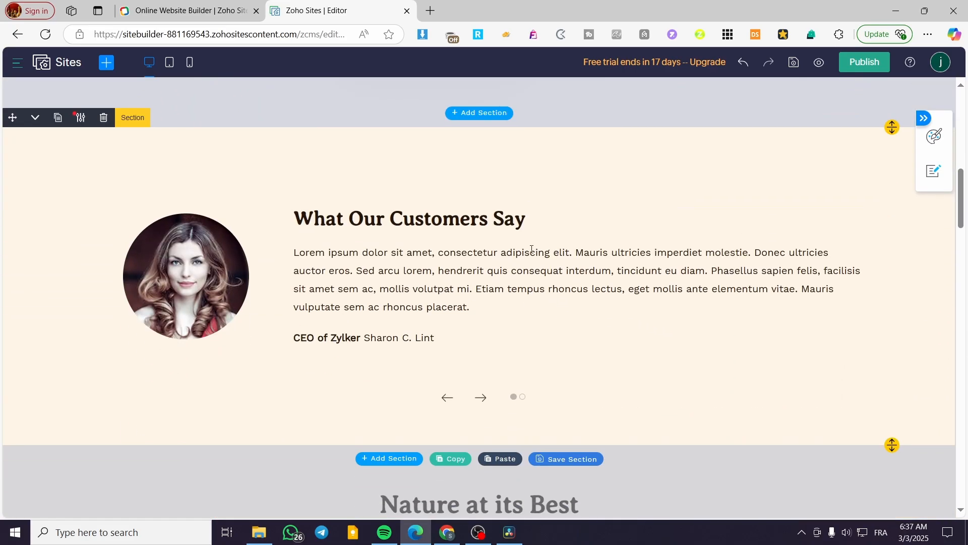
double_click(419, 220)
key(Escape)
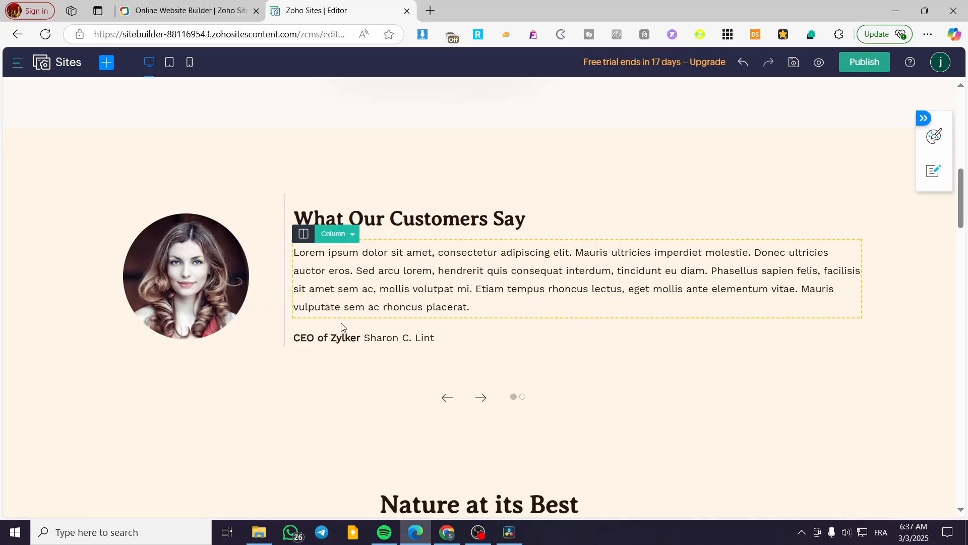
click(516, 383)
click(480, 397)
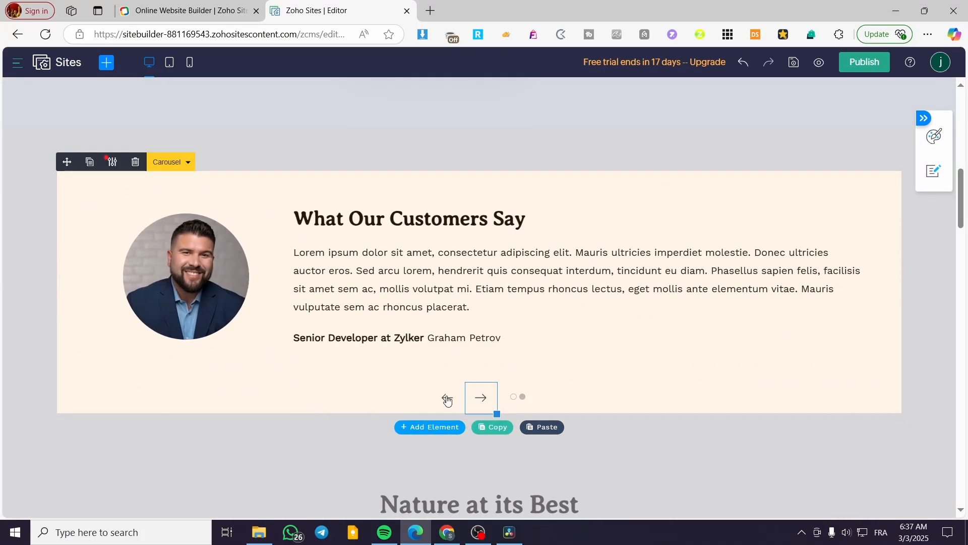
Test the testimonial carousel's previous and next controls and look over the juice sections further down the page.
click(448, 397)
click(474, 398)
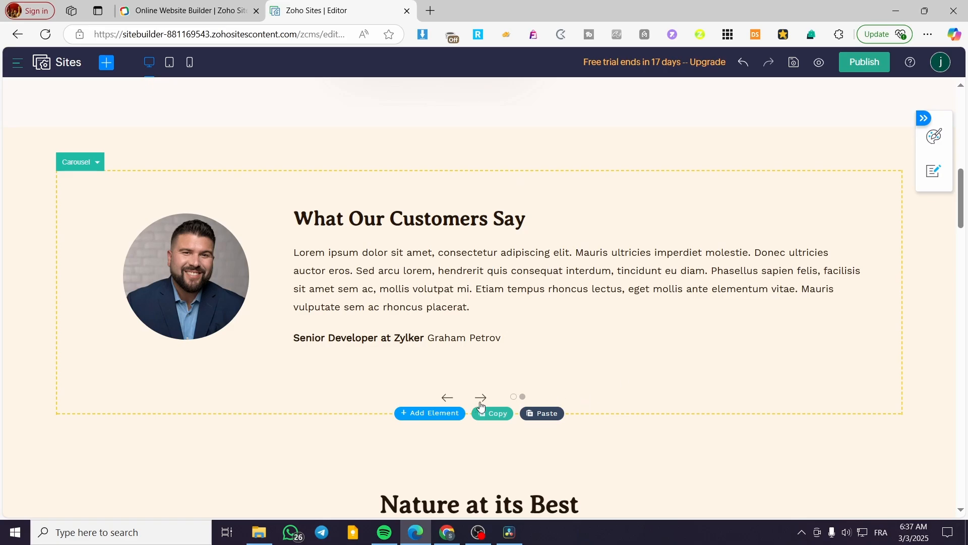
scroll(635, 346, down, 15)
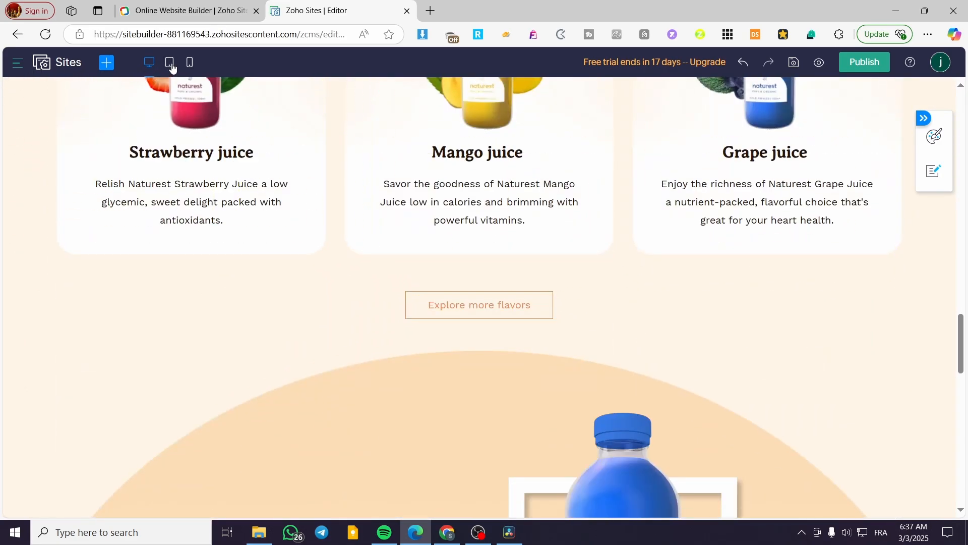
Check the Home page in the tablet and mobile layouts, and return to the desktop layout.
click(170, 64)
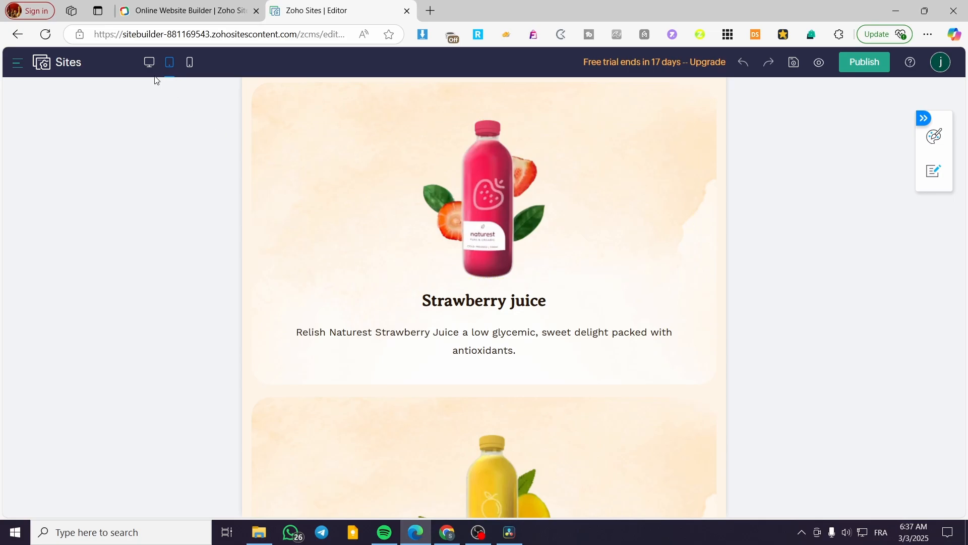
click(191, 70)
click(148, 63)
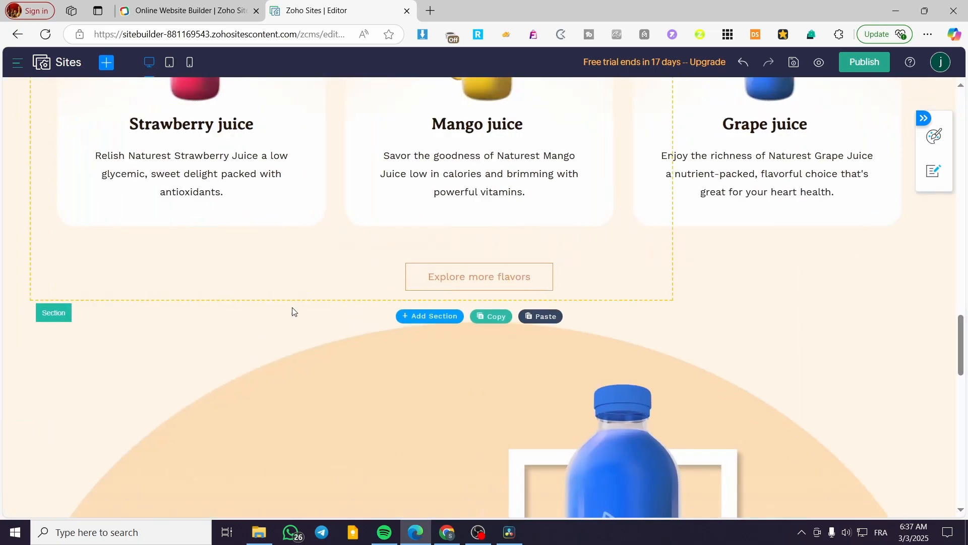
Preview the site from the top of the Home page and close the preview to return to the editor.
scroll(292, 309, up, 15)
scroll(381, 329, up, 4)
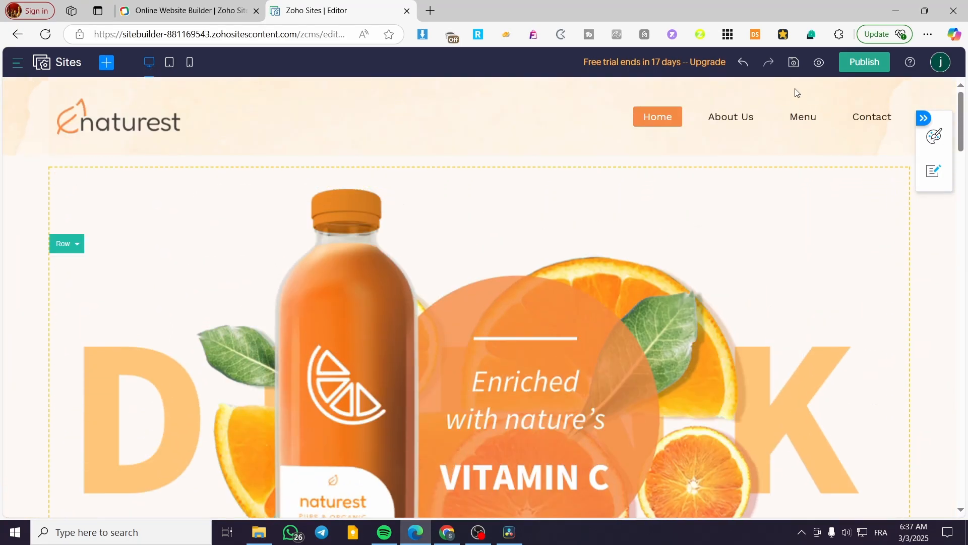
click(818, 64)
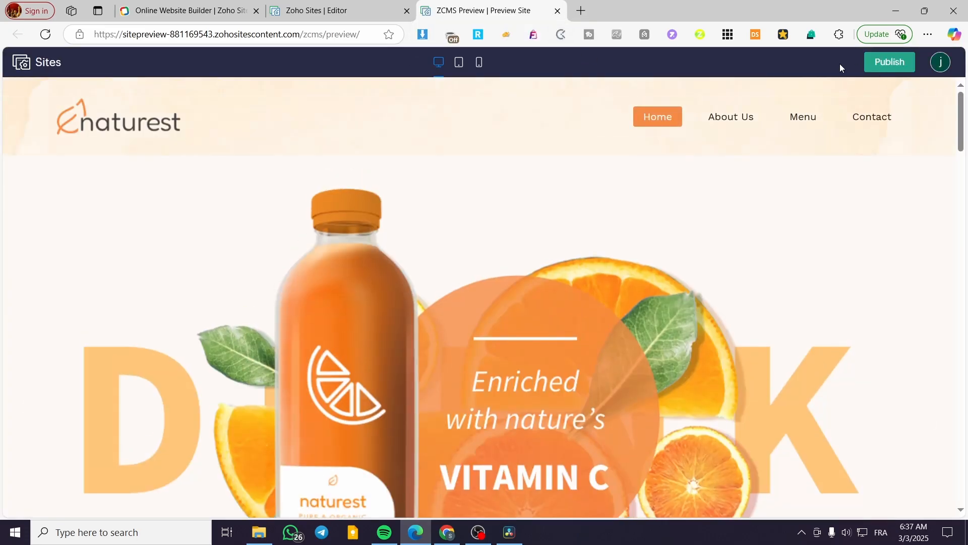
click(557, 10)
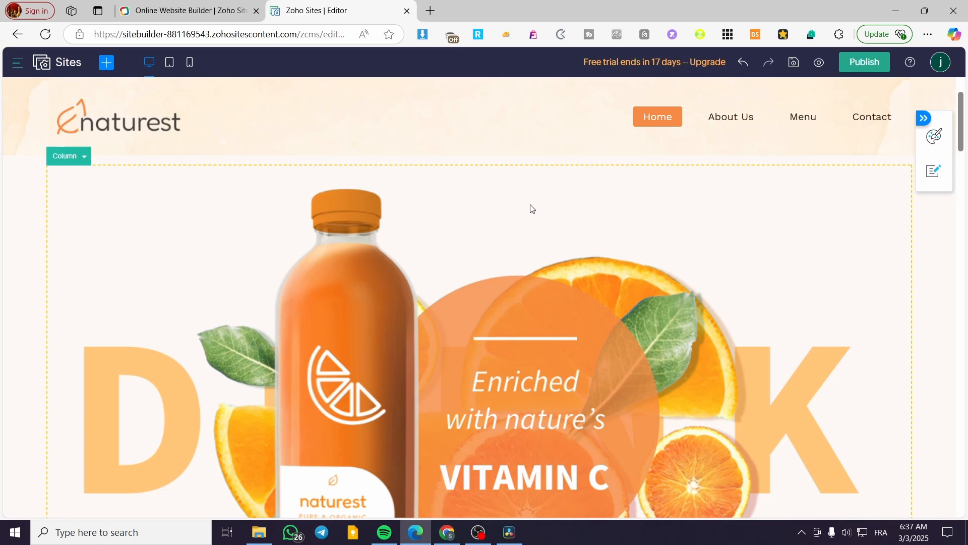
Examine the hero image, the testimonial's heading, text and photo, and the remaining Home page sections down to the footer.
click(617, 294)
scroll(737, 302, down, 3)
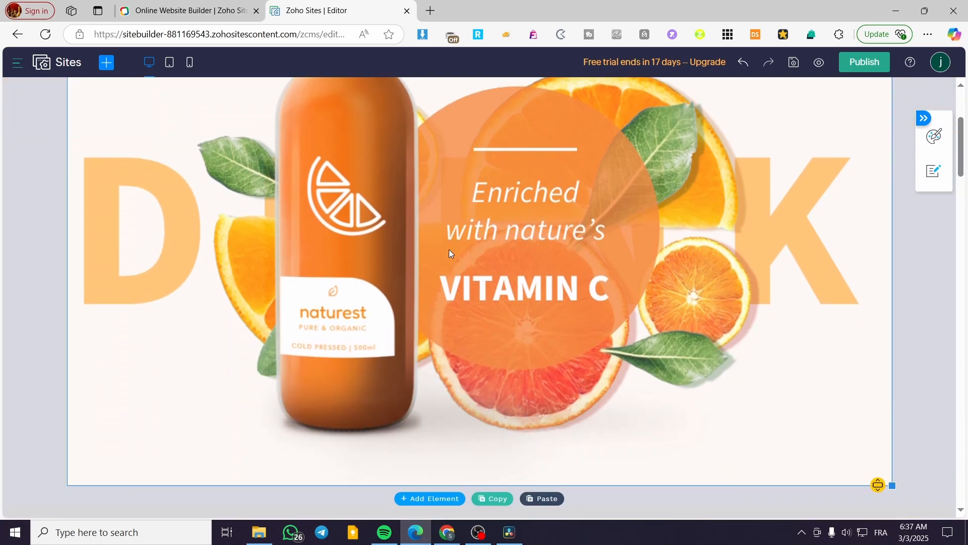
scroll(449, 249, up, 2)
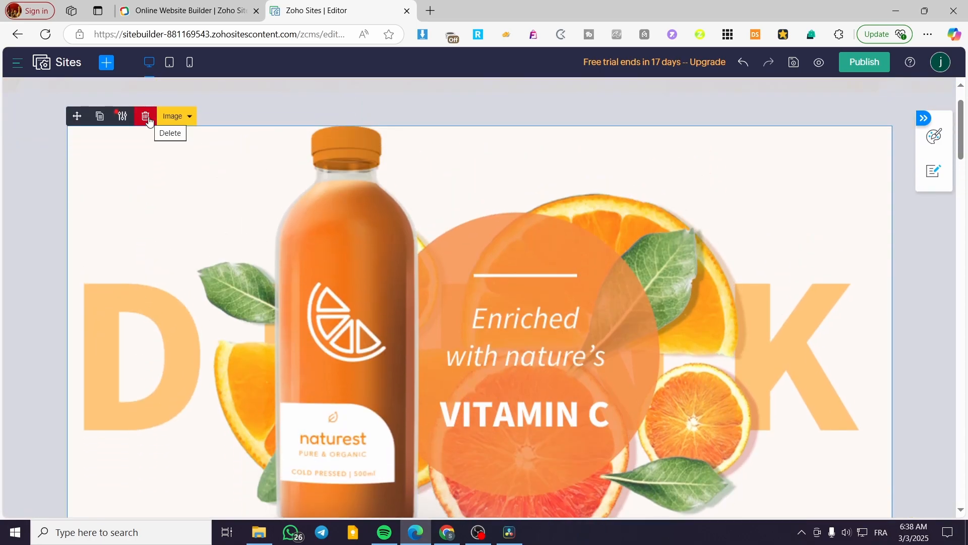
scroll(192, 323, down, 6)
click(404, 344)
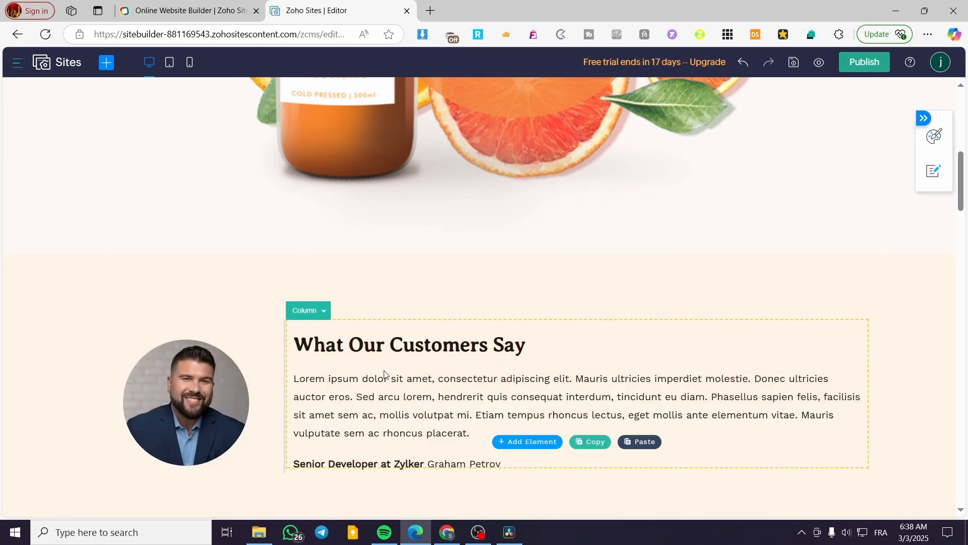
click(566, 415)
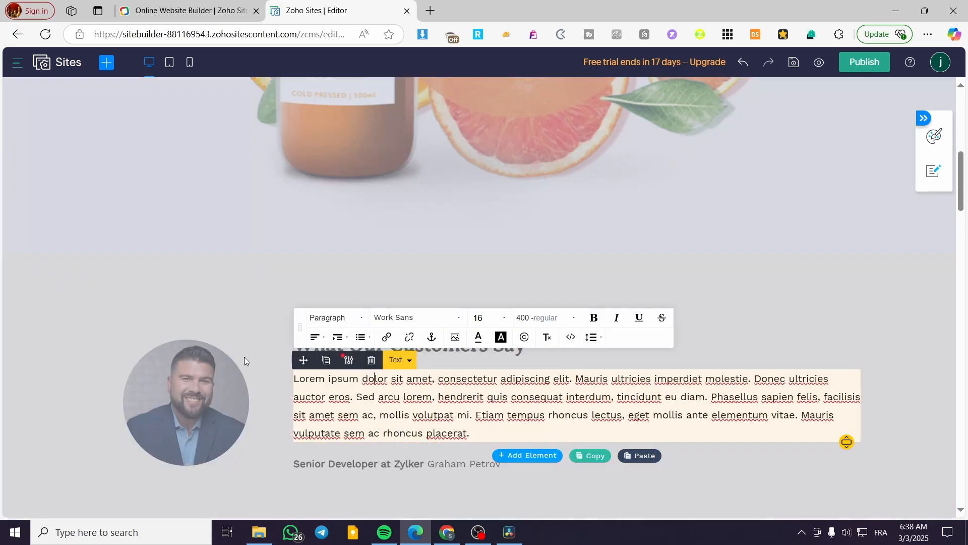
click(191, 383)
scroll(757, 296, down, 7)
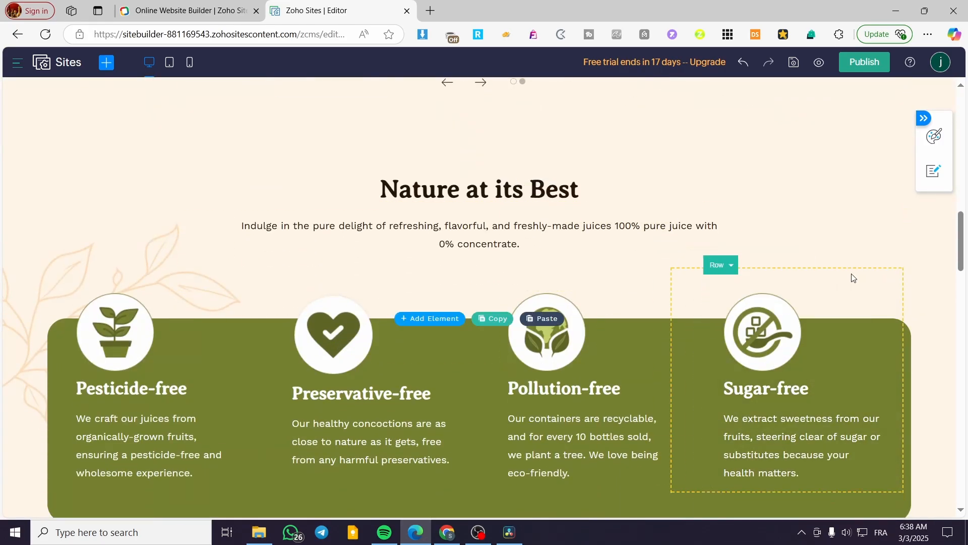
drag(963, 228, 963, 524)
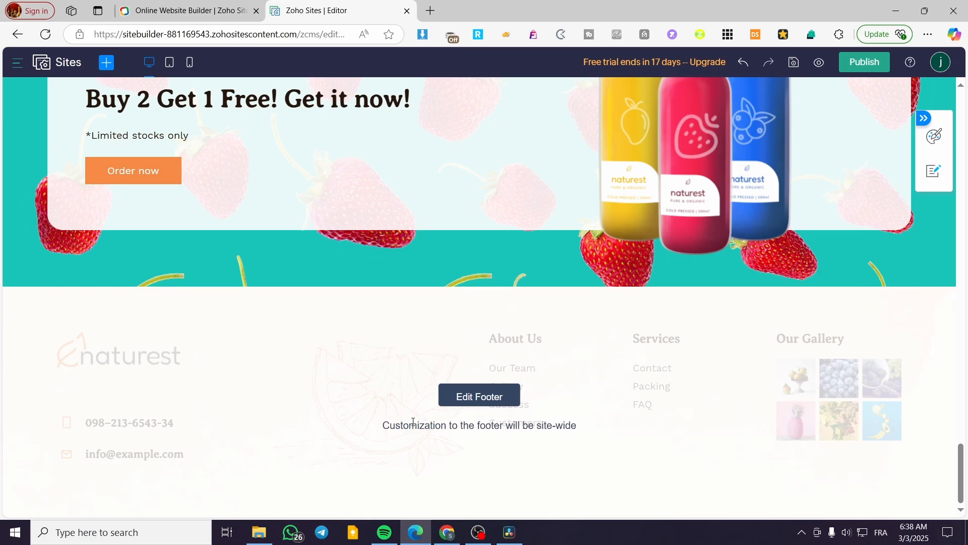
scroll(369, 319, up, 8)
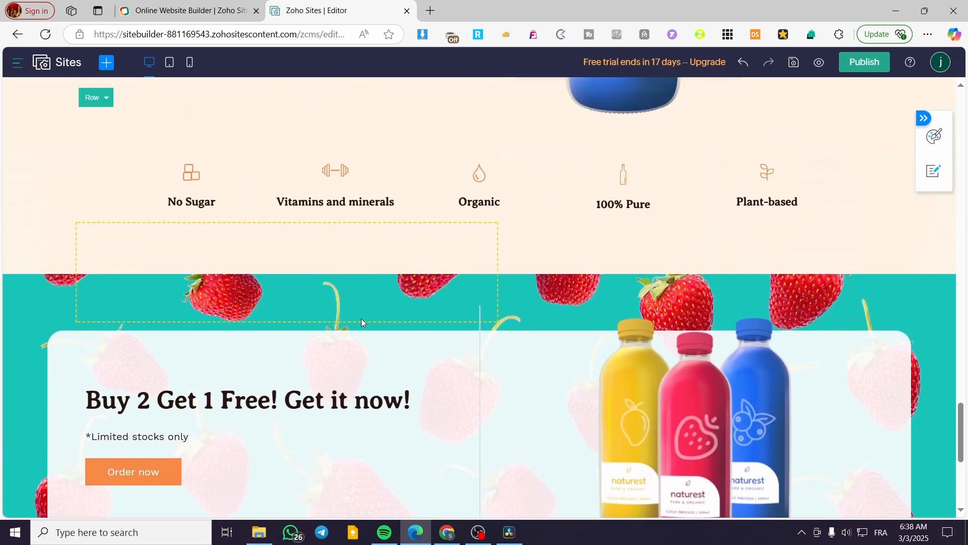